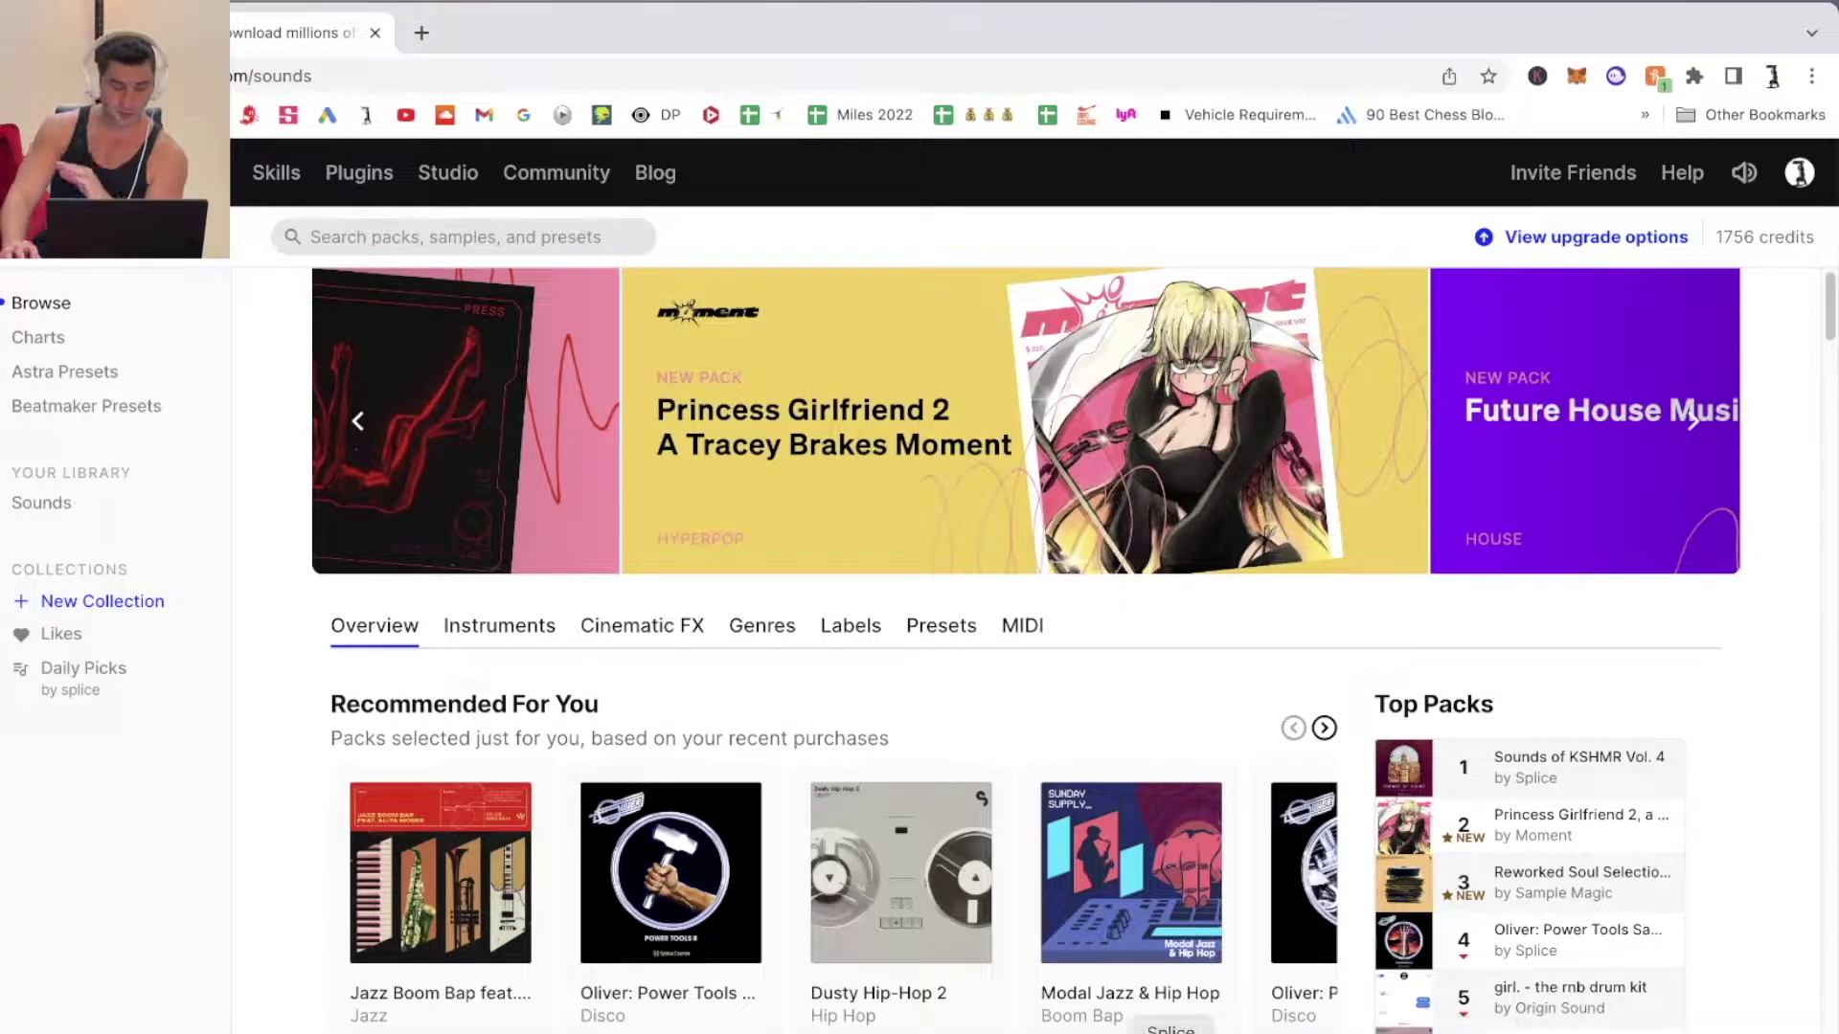
# - Switch to the Splice desktop app and look through the samples in the Sounds library
pyautogui.click(1150, 1033)
pyautogui.scroll(15, 688, 506)
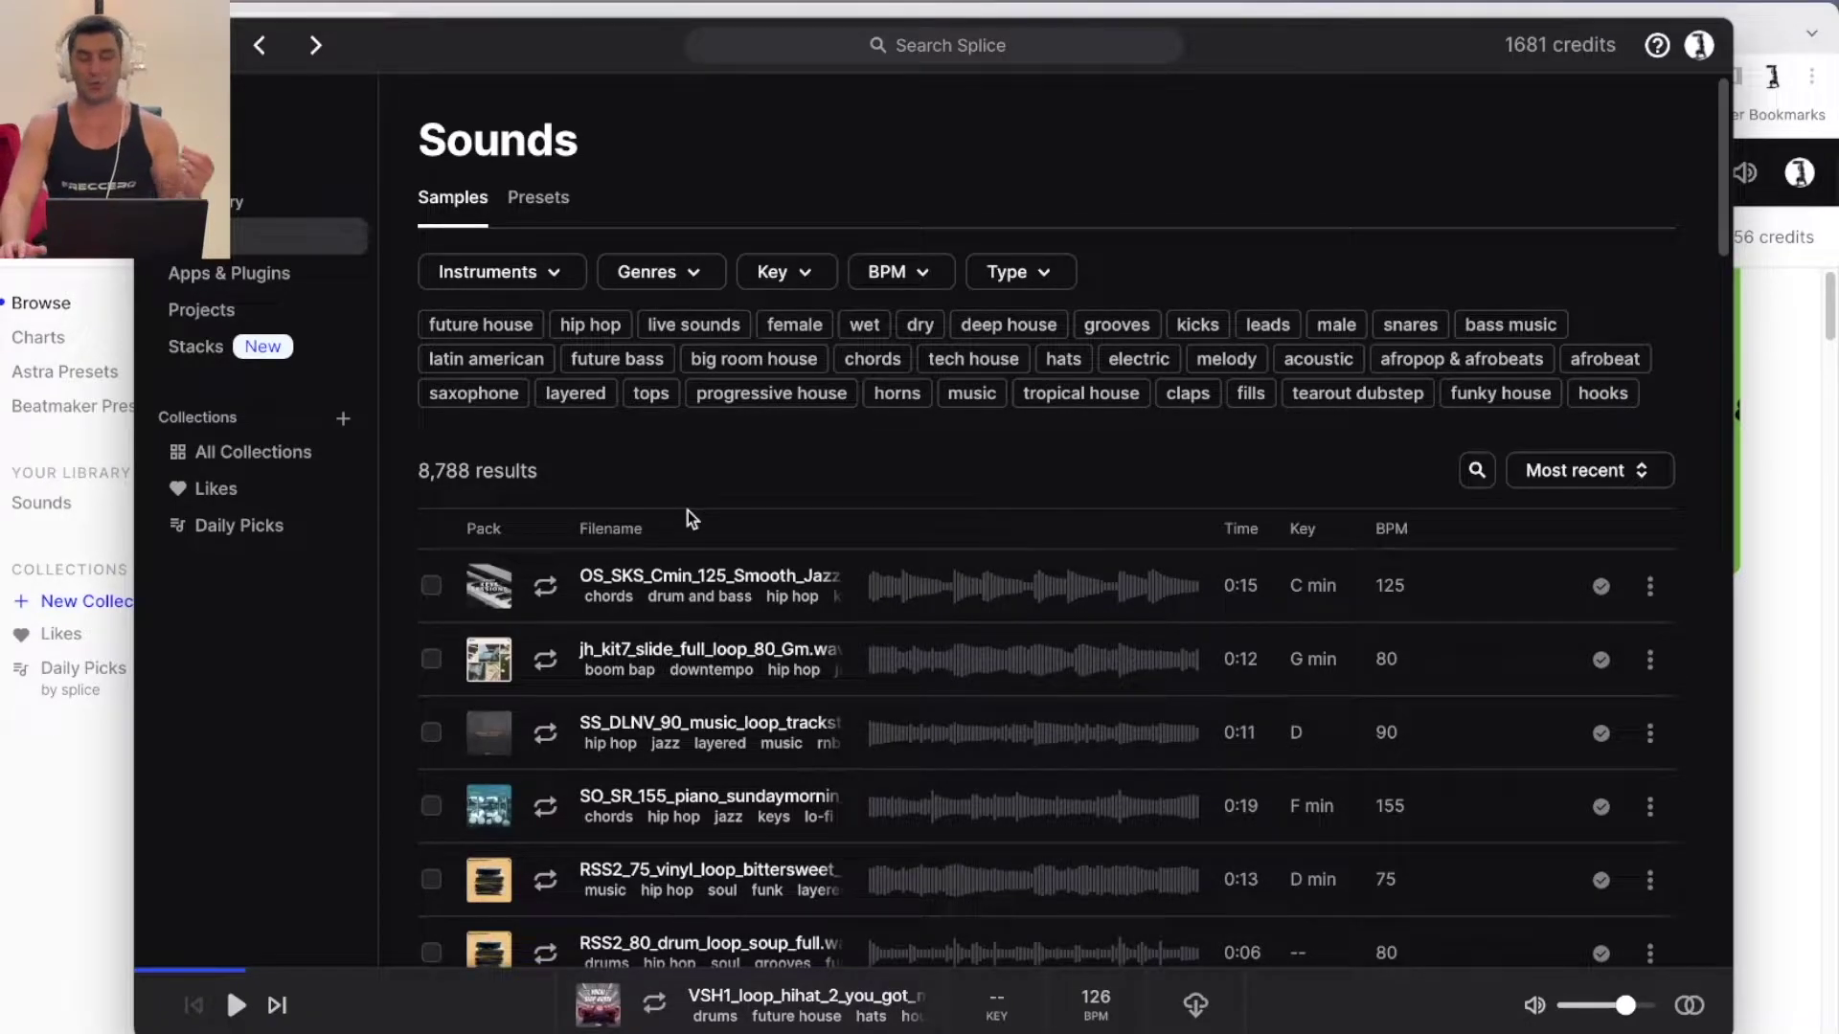
pyautogui.scroll(-15, 751, 498)
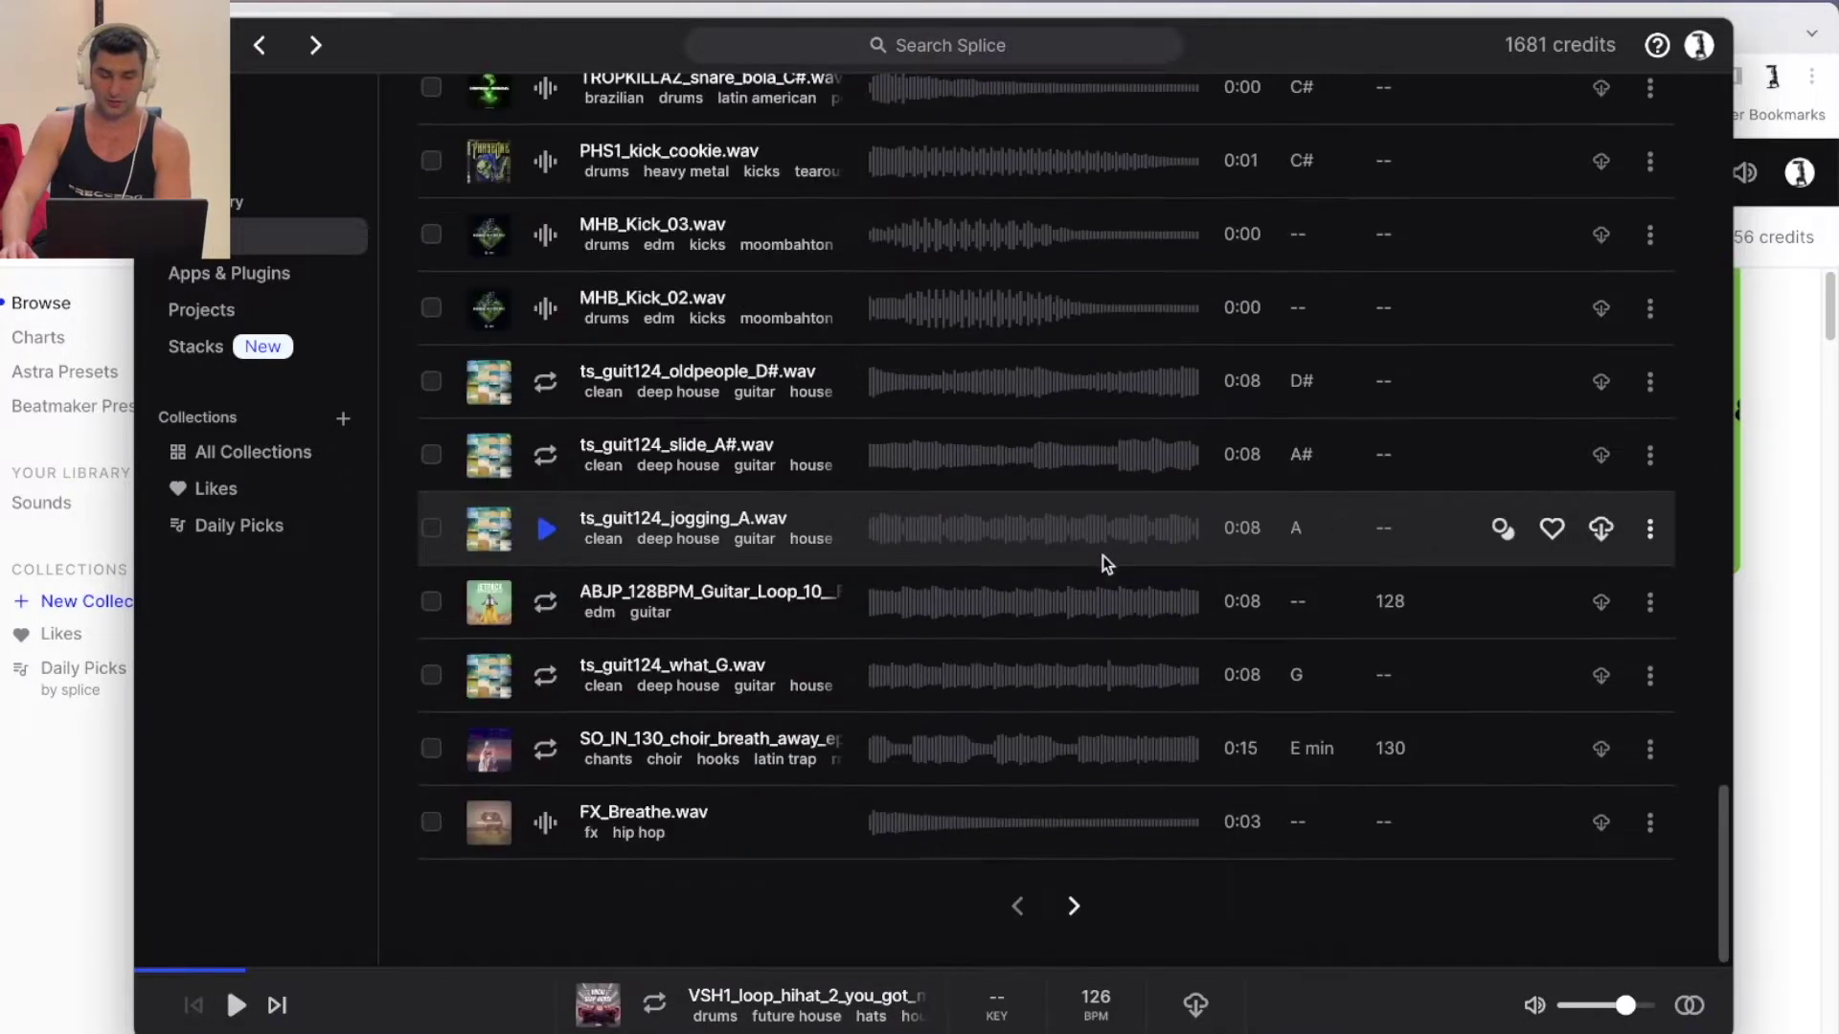
pyautogui.scroll(20, 1101, 556)
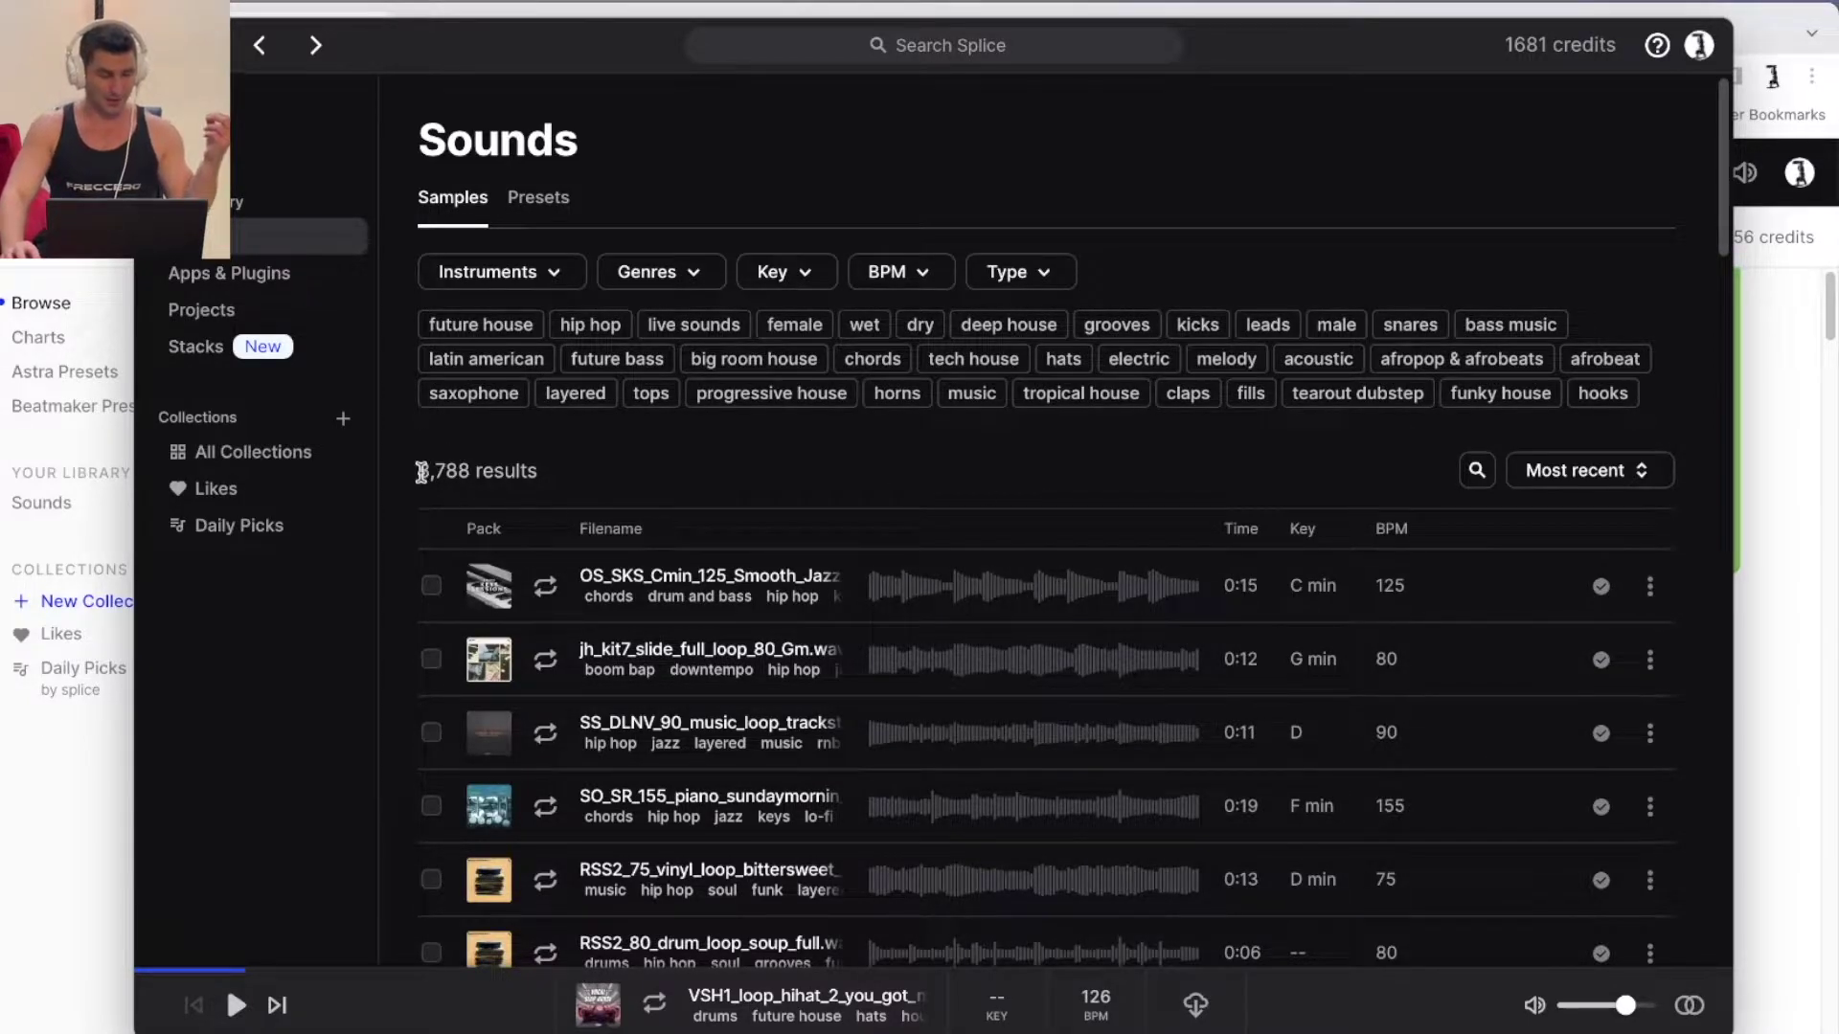
pyautogui.moveTo(415, 471); pyautogui.dragTo(555, 473)
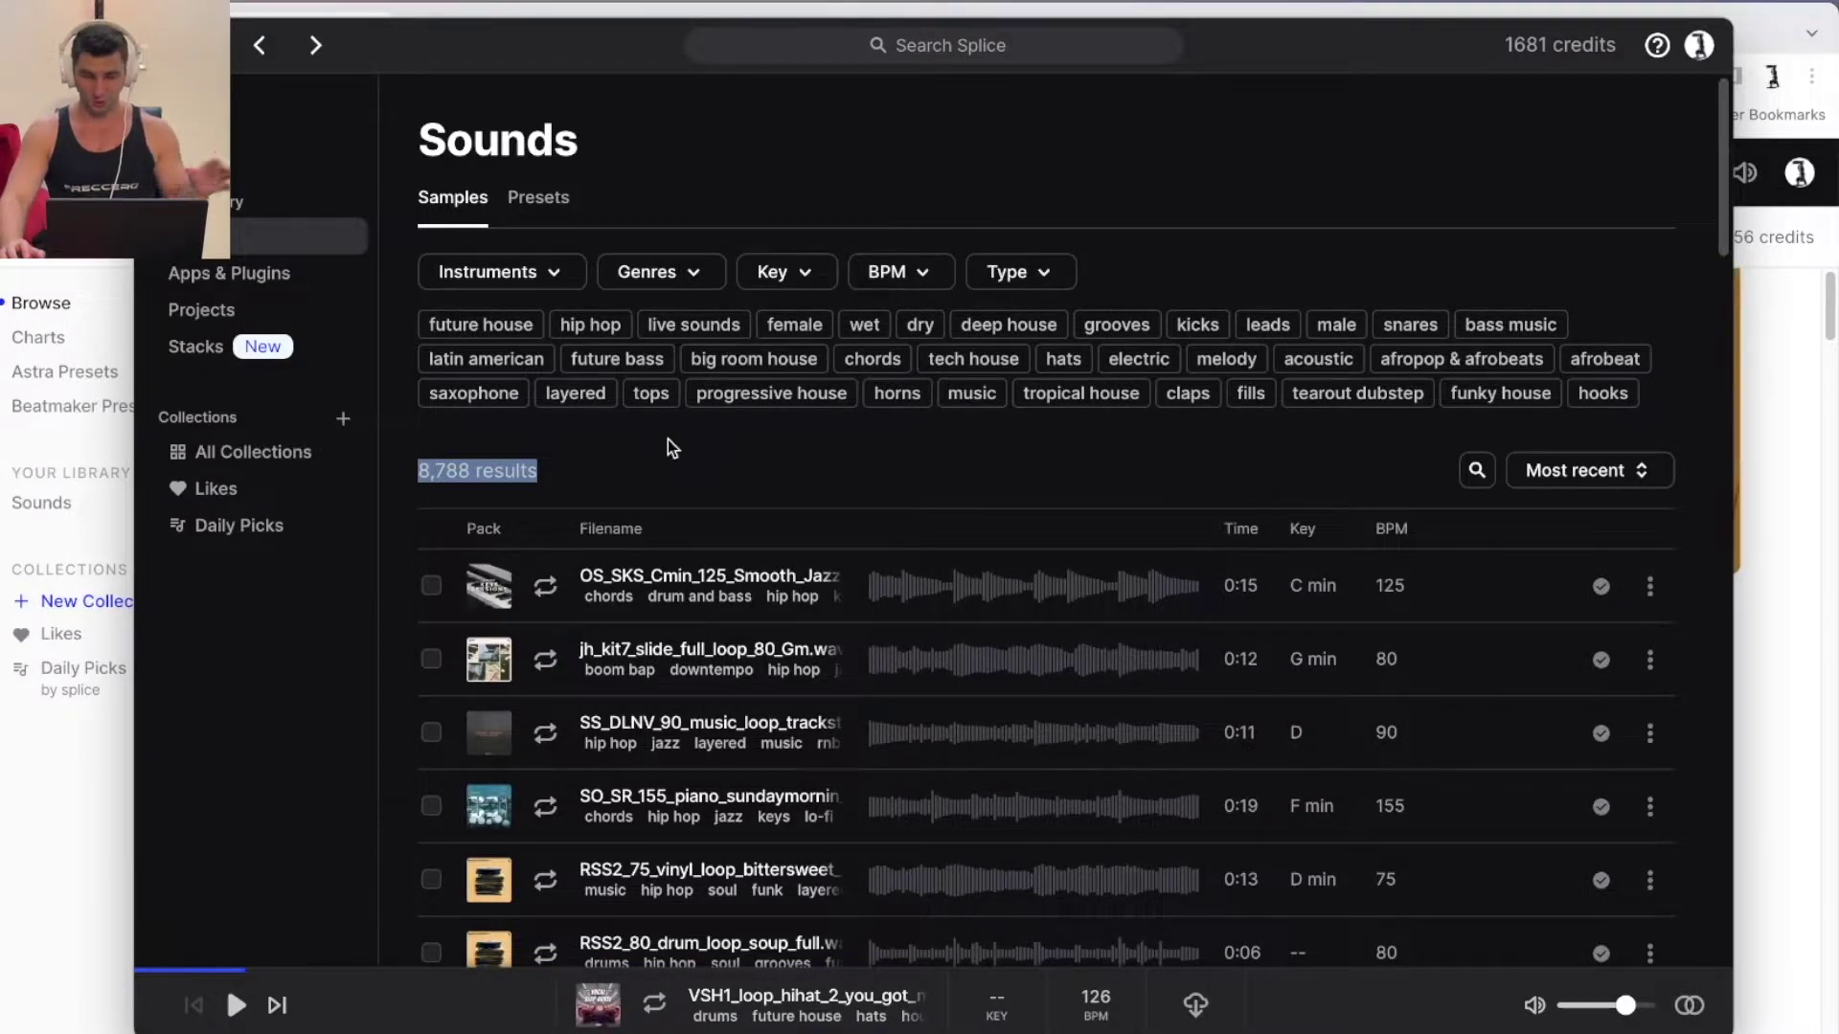
pyautogui.scroll(-2, 979, 422)
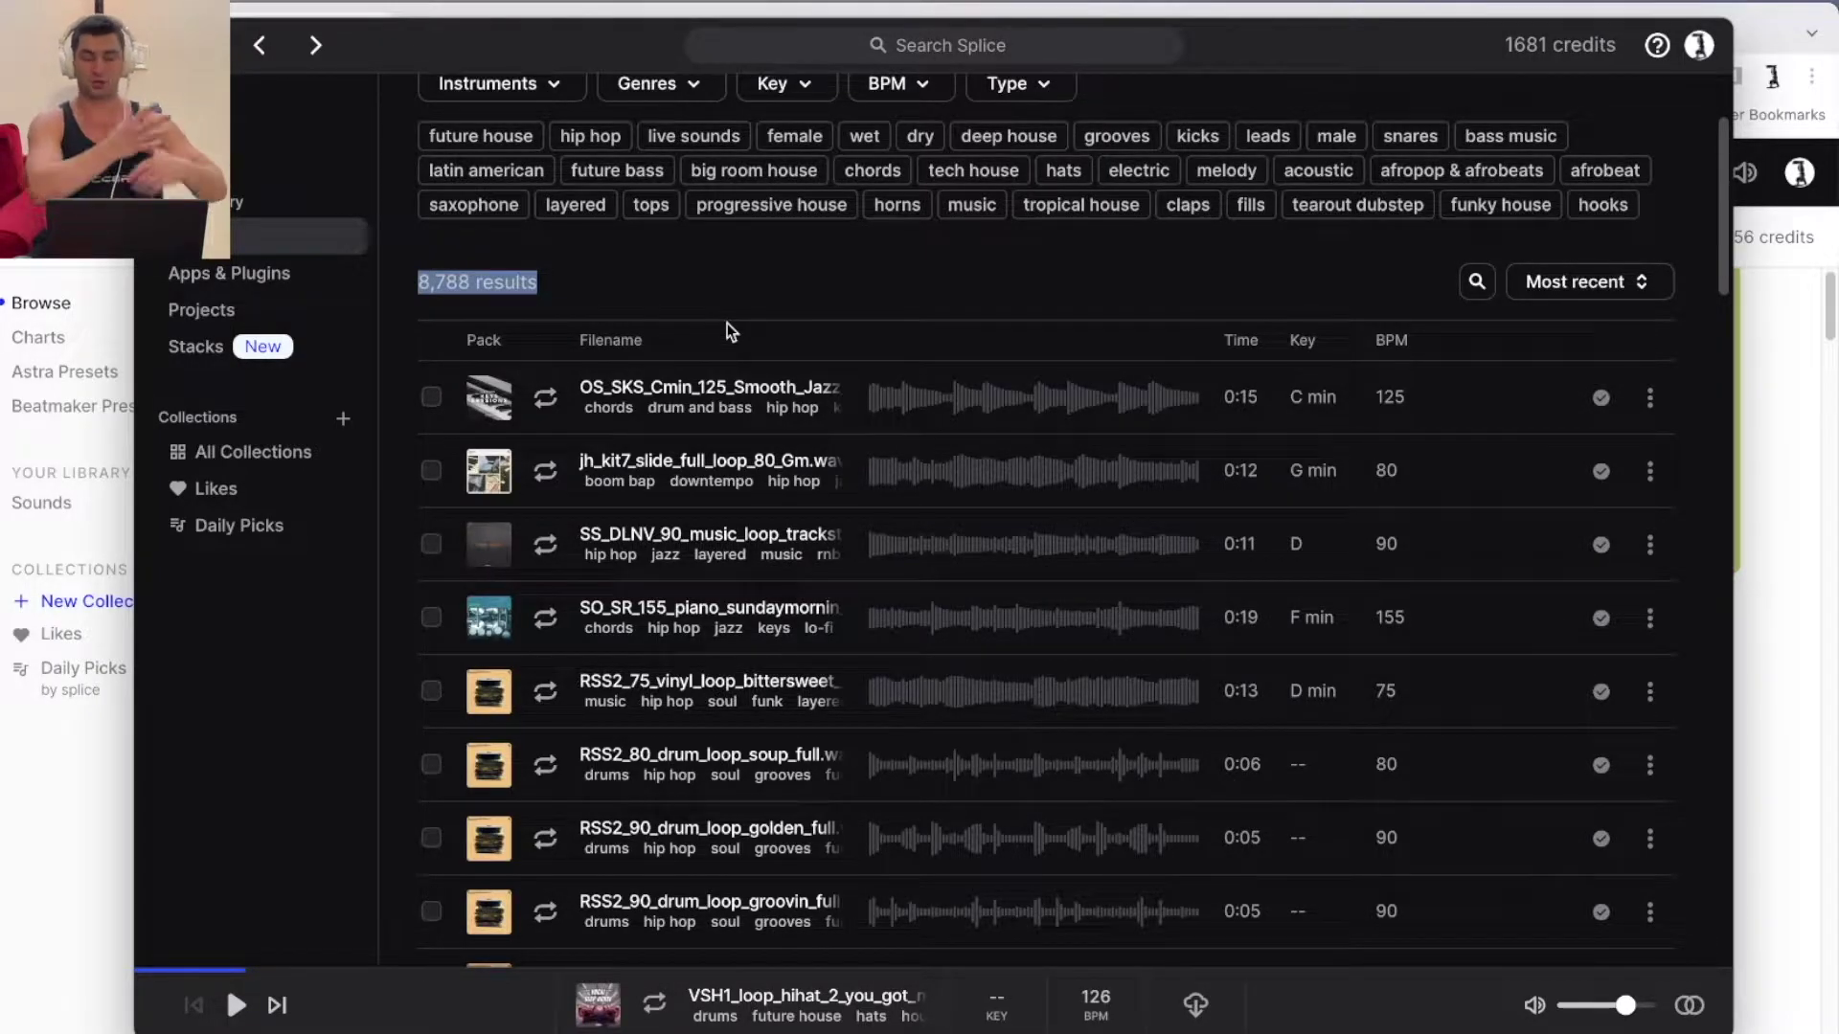
# - View the rent-to-own plans under Apps & Plugins and look through the Projects list
pyautogui.click(281, 280)
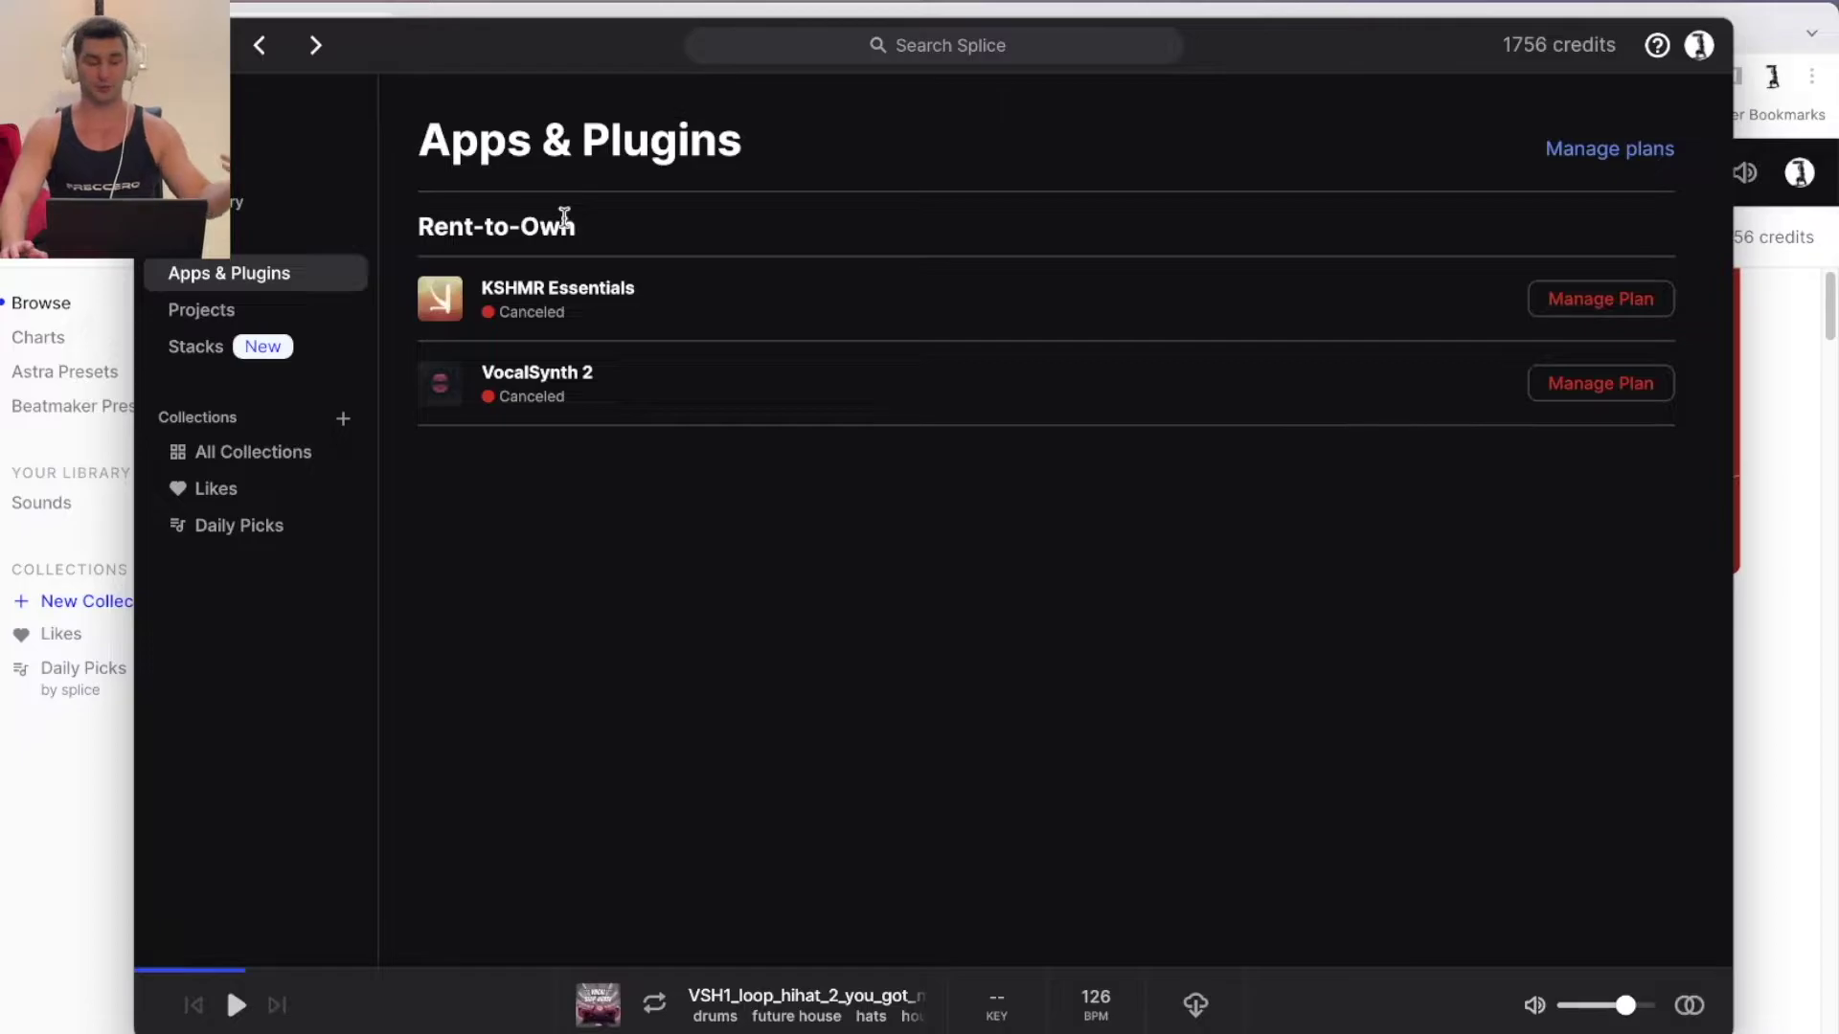
pyautogui.click(222, 310)
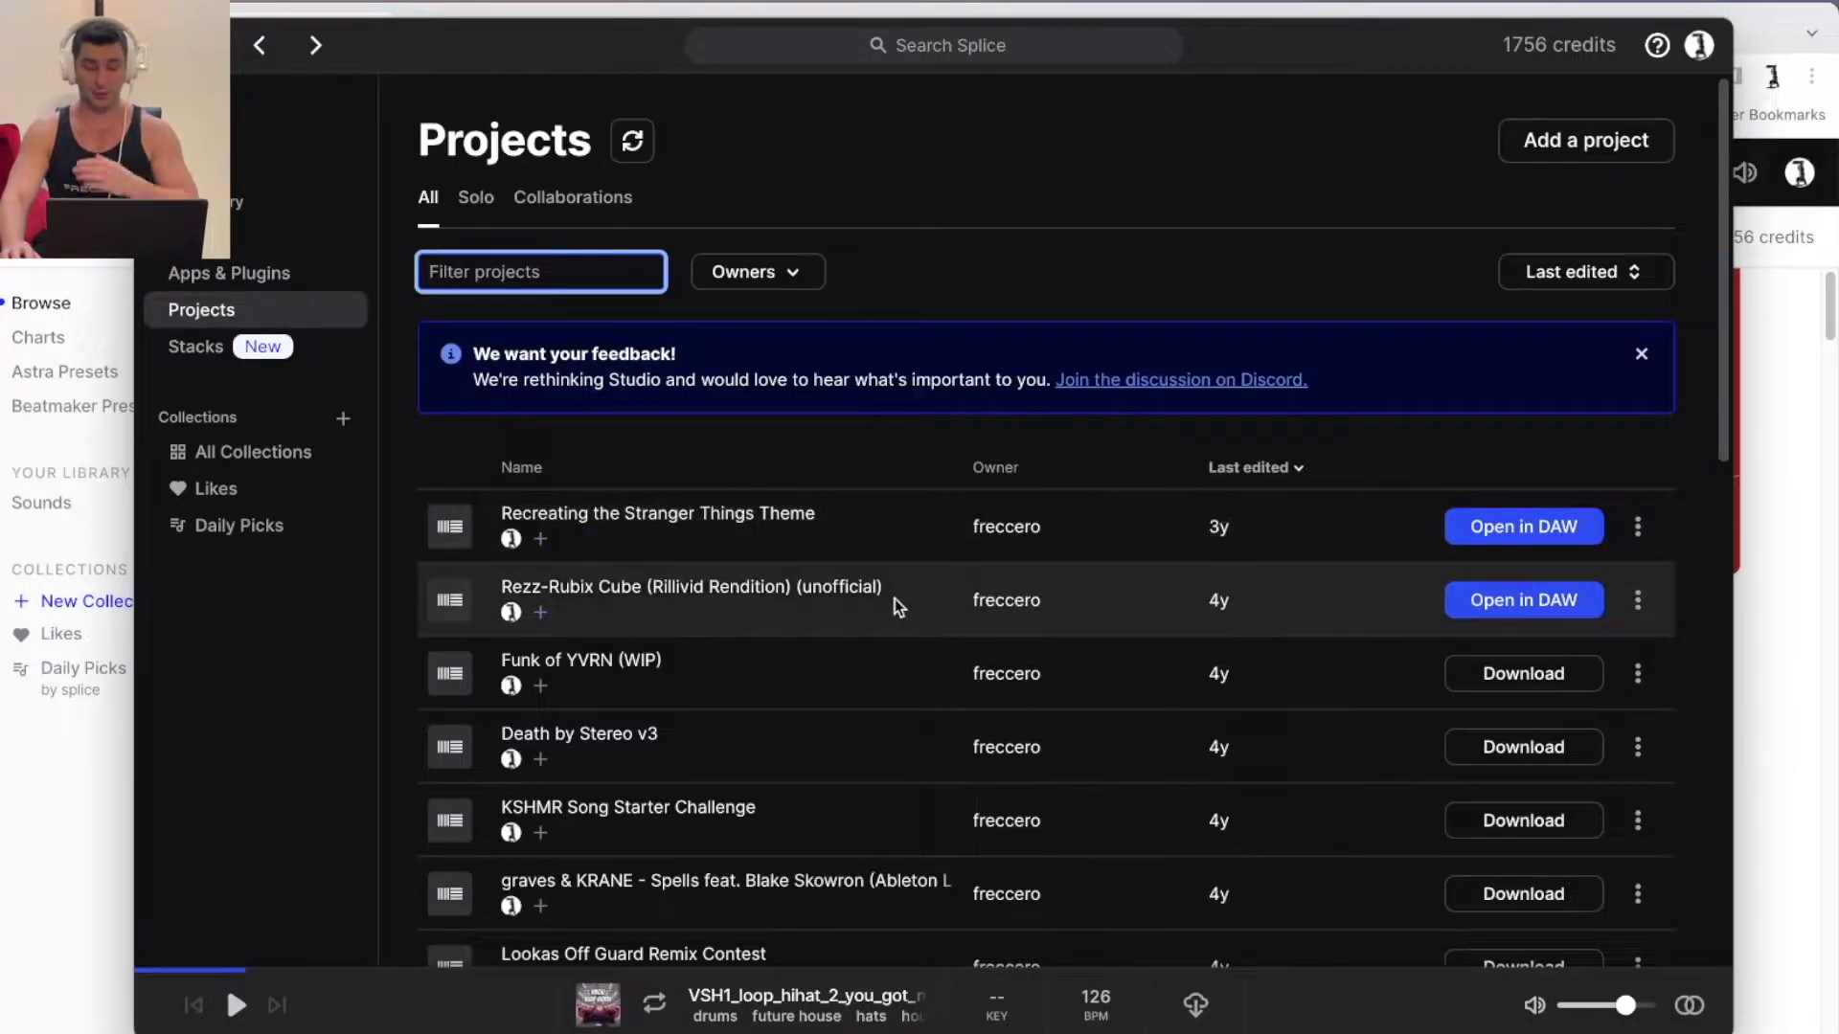
pyautogui.scroll(-10, 897, 601)
pyautogui.scroll(-5, 831, 649)
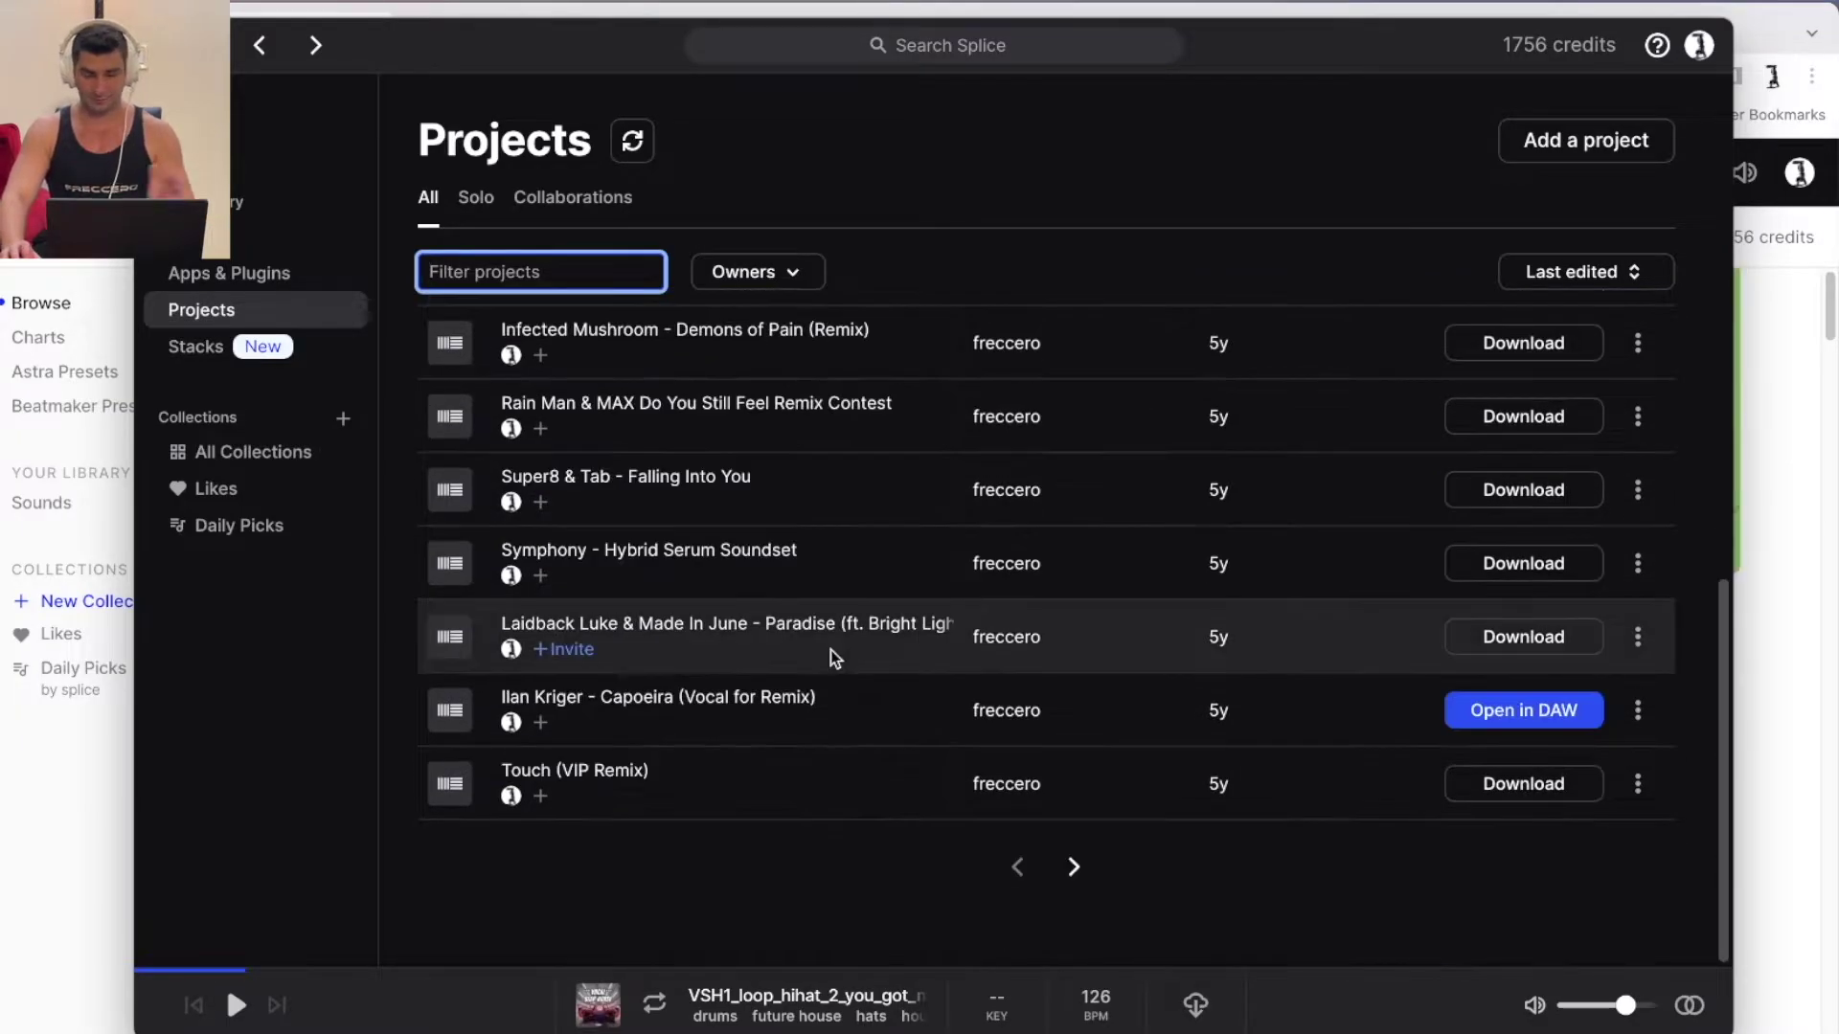
pyautogui.scroll(15, 831, 649)
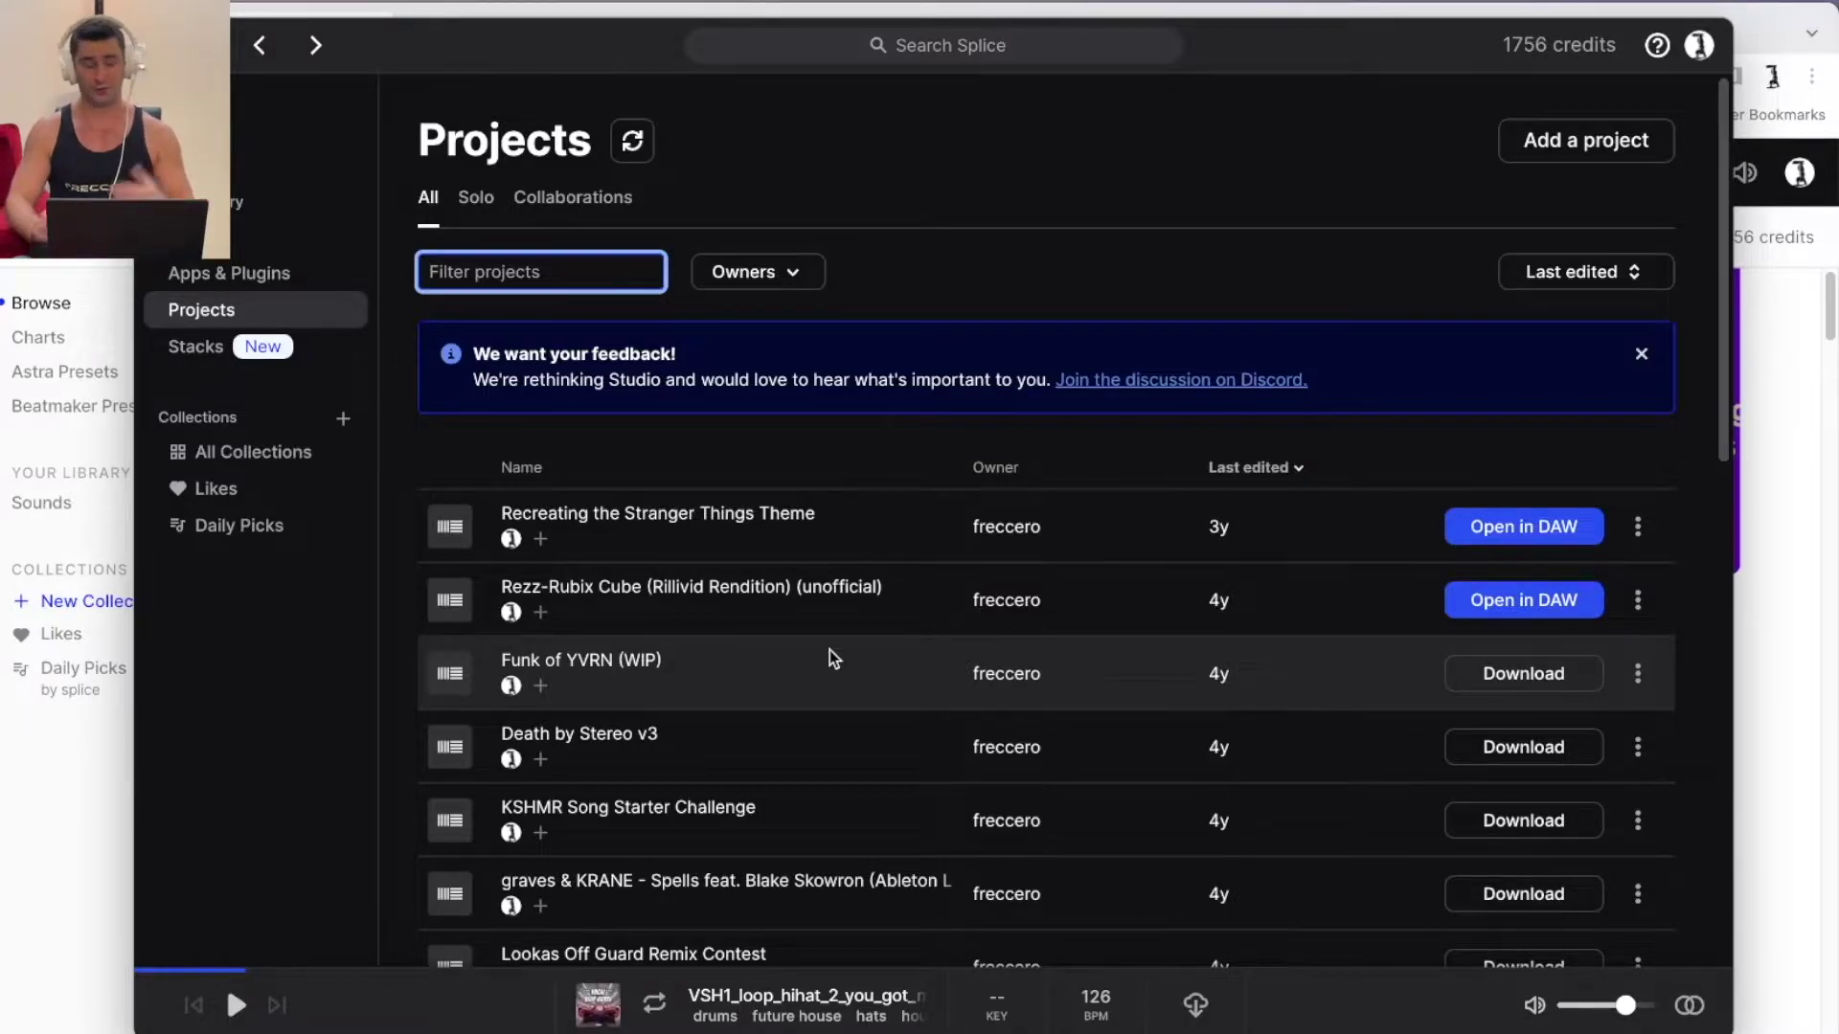
pyautogui.press('Tab')
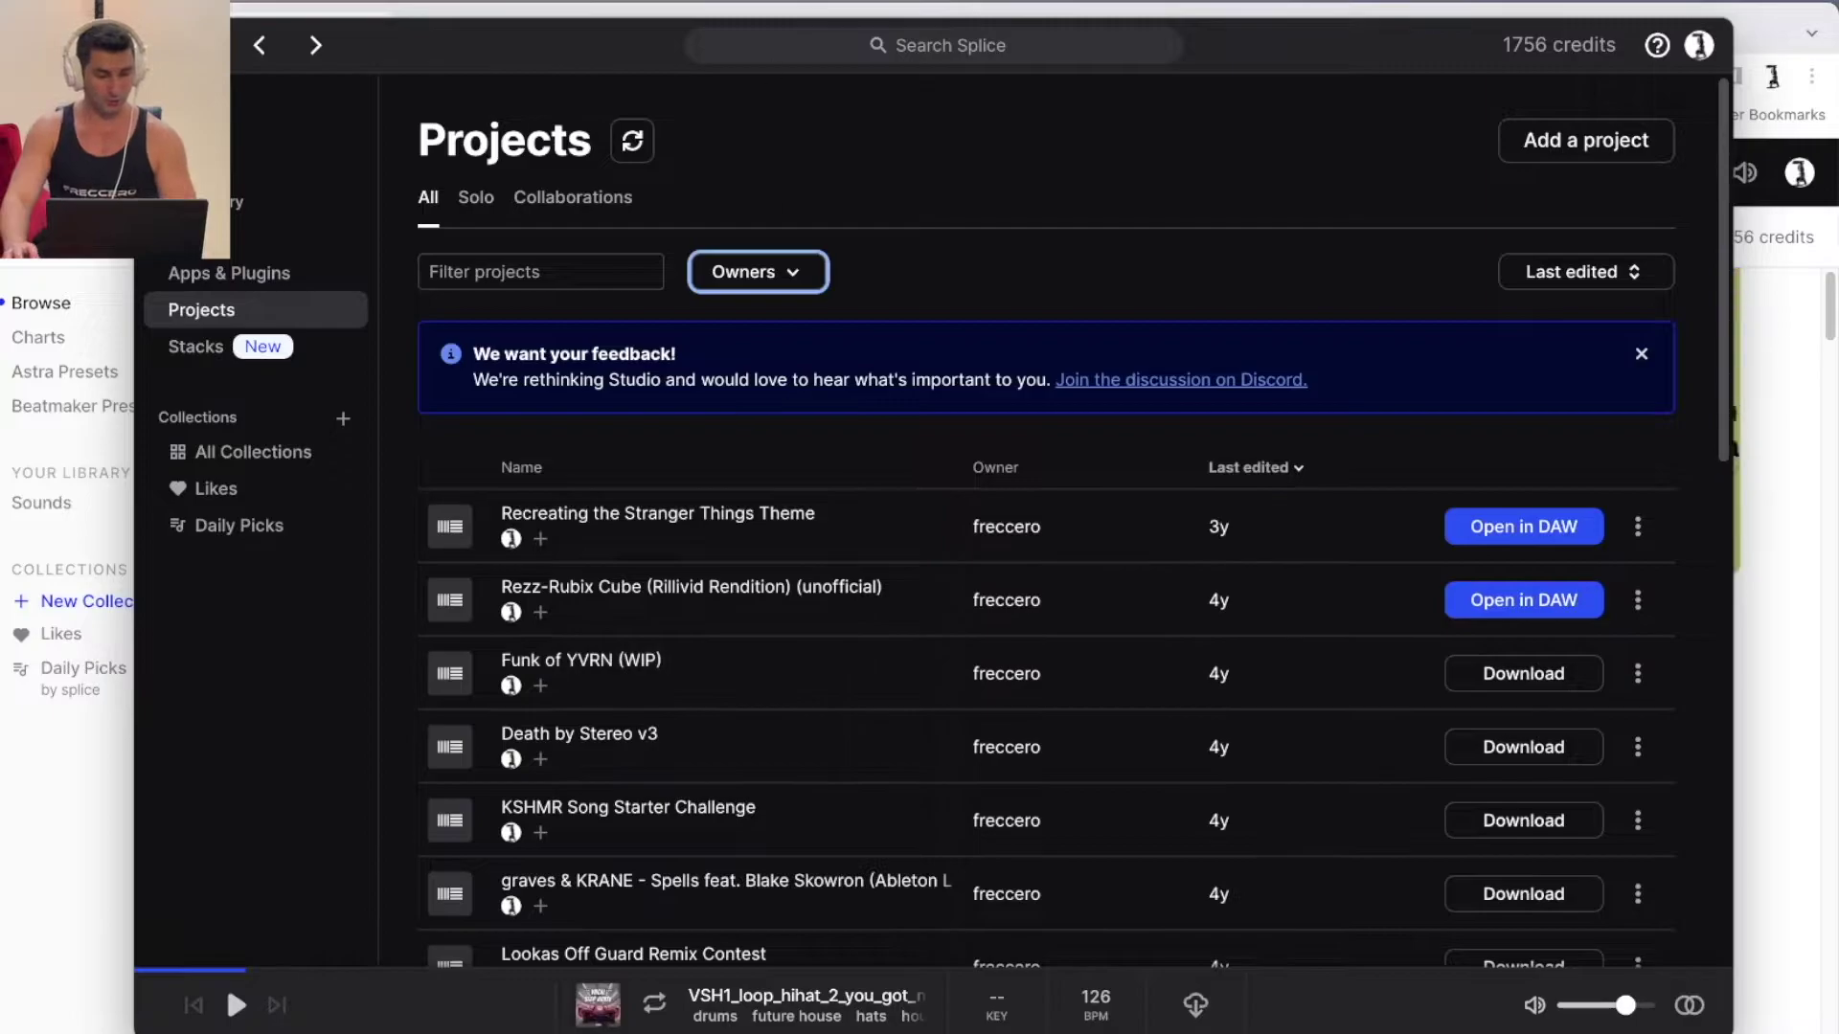
# - Switch to the Splice website in the browser and search the catalogue for "moombahton"
pyautogui.click(86, 538)
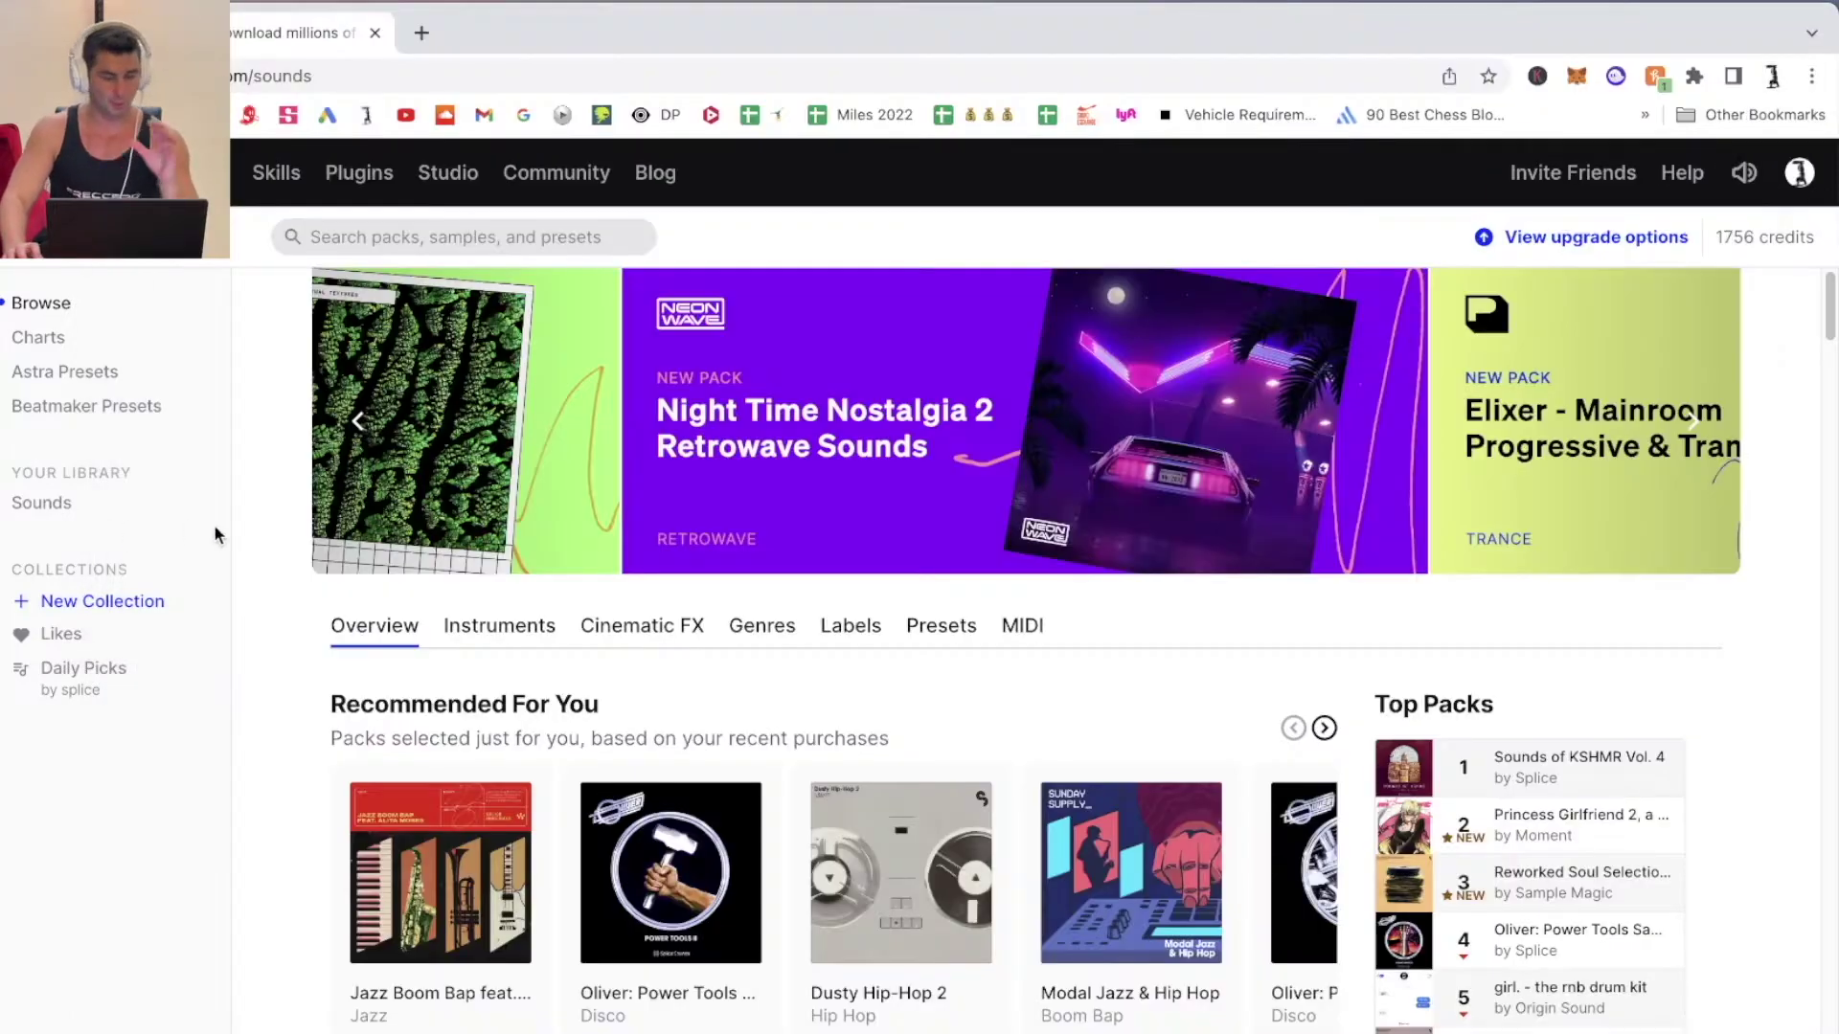
pyautogui.click(461, 223)
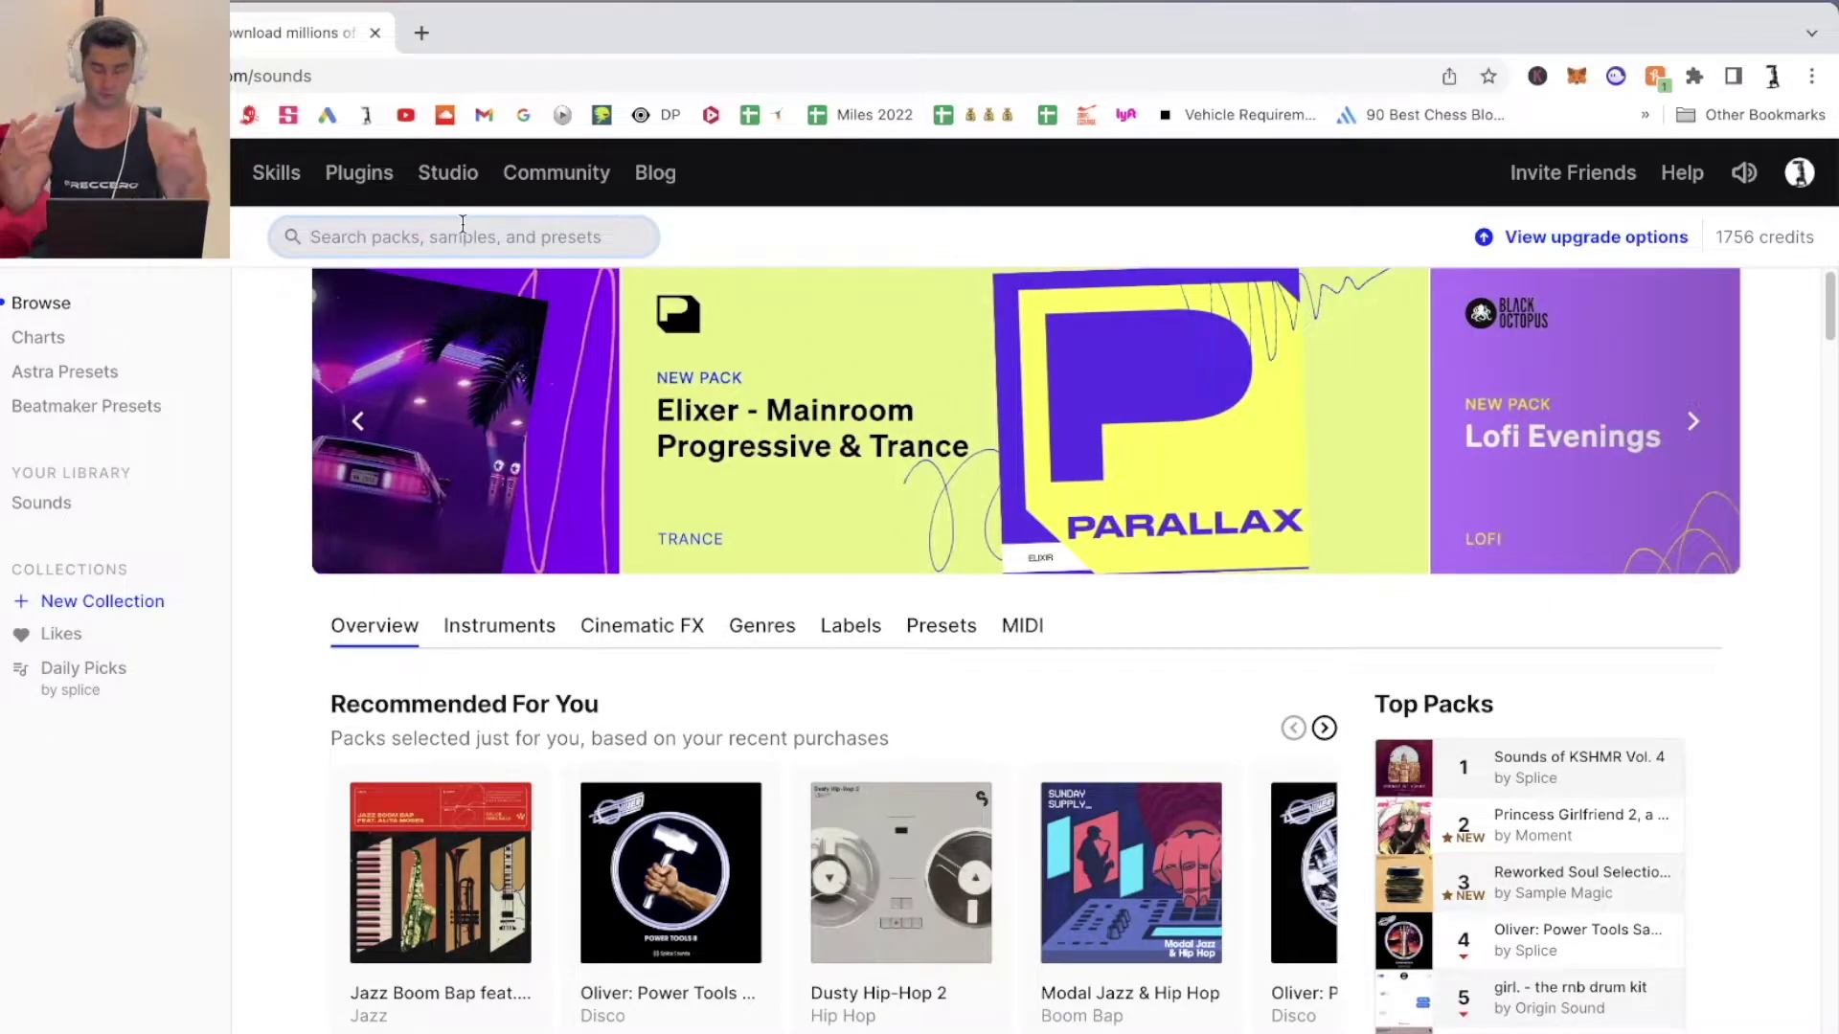
pyautogui.write('moom')
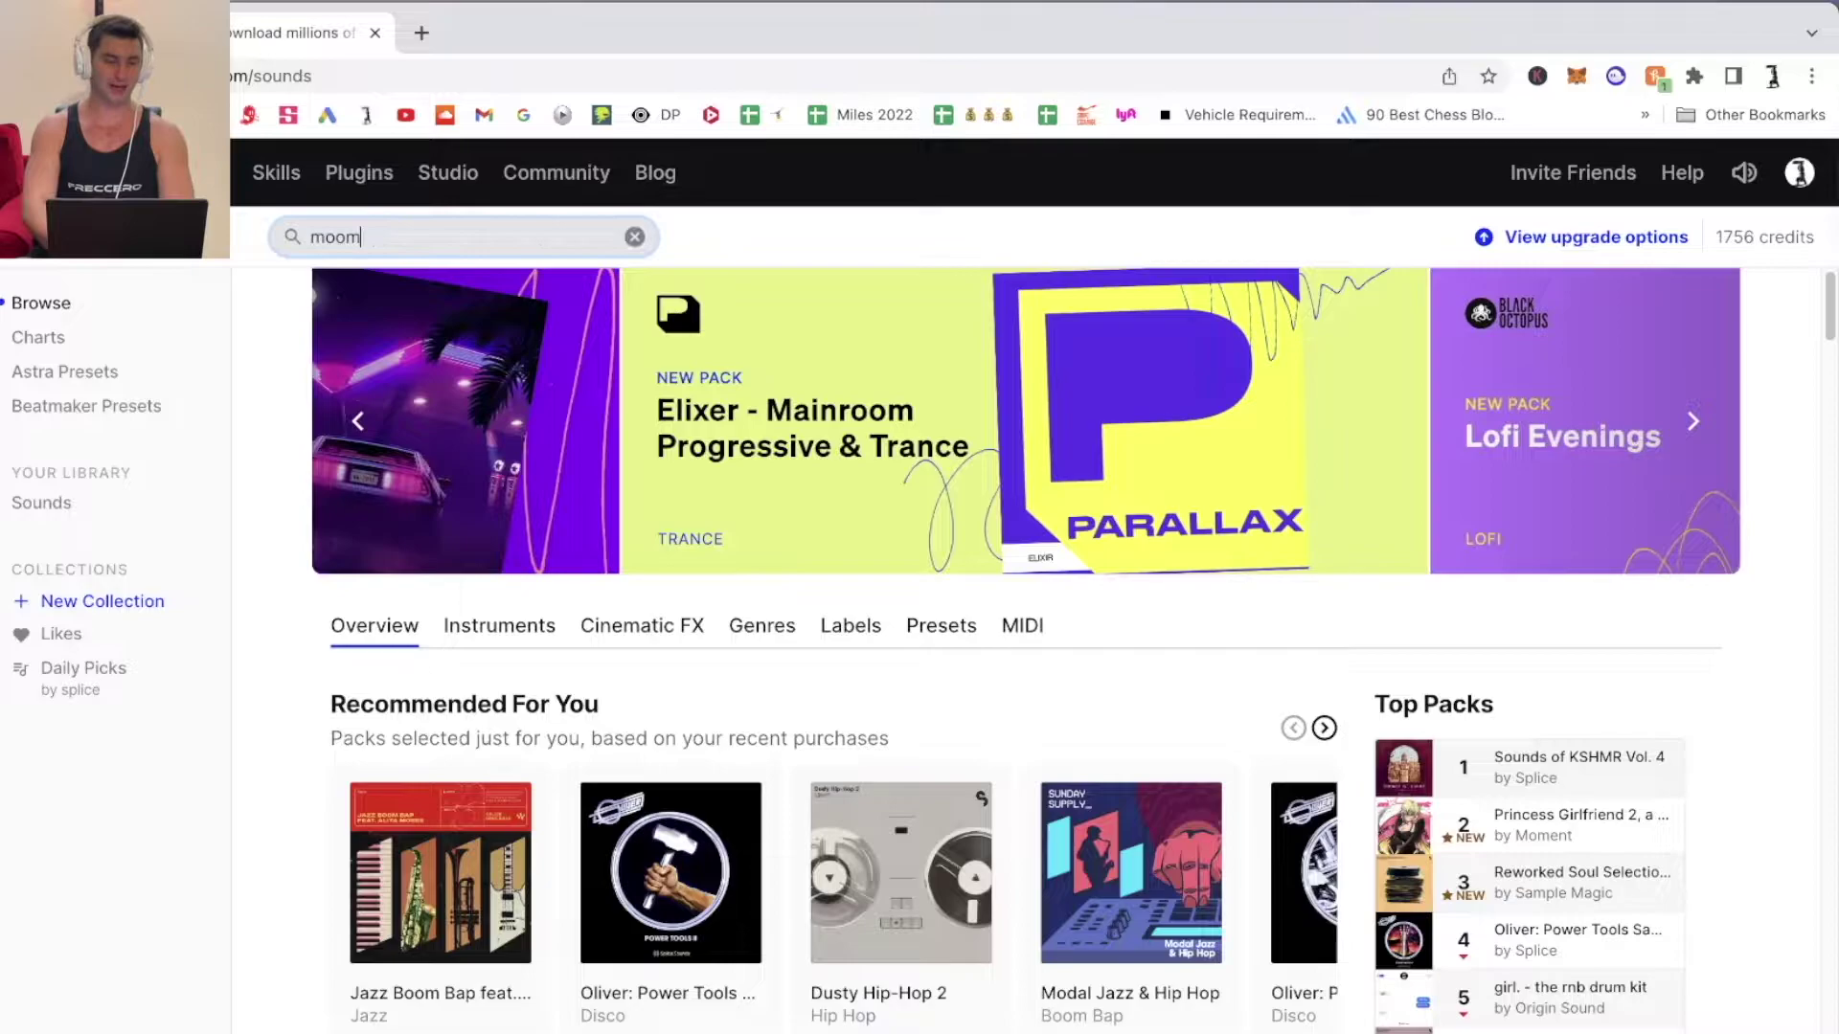
pyautogui.write('bahton')
pyautogui.press('Return')
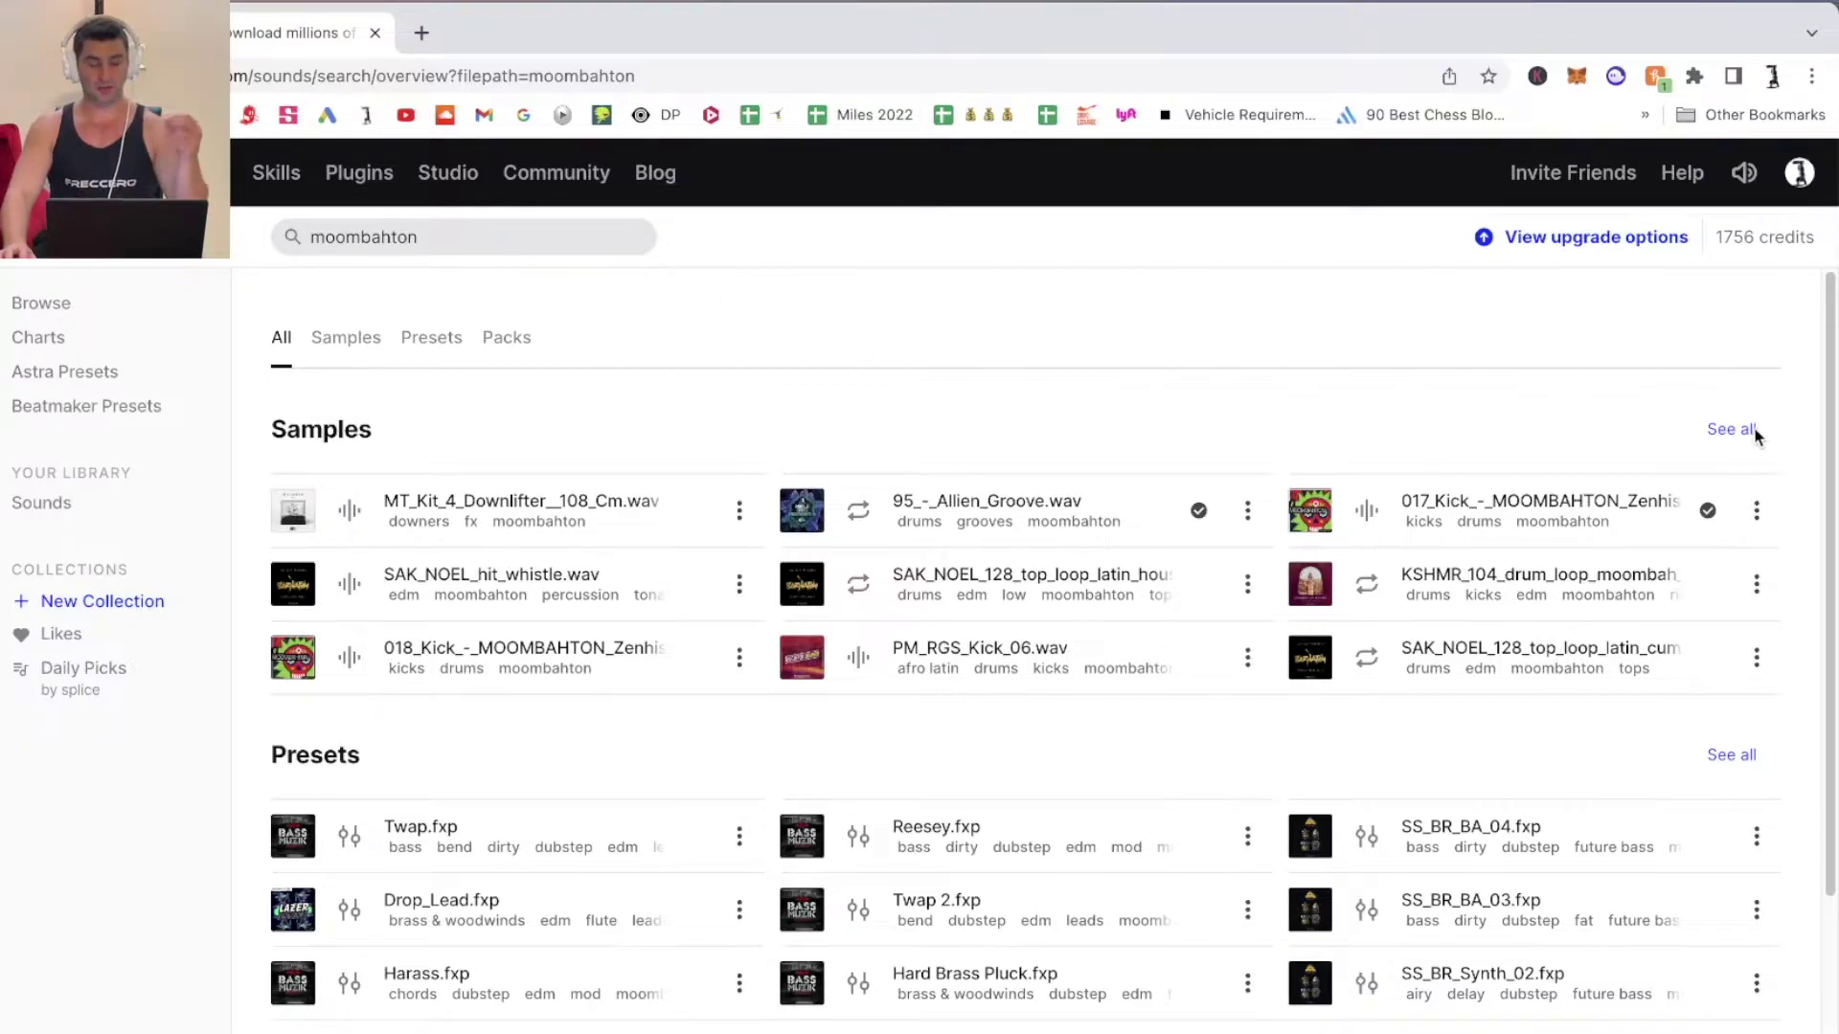
pyautogui.scroll(-4, 1644, 576)
pyautogui.scroll(4, 1638, 600)
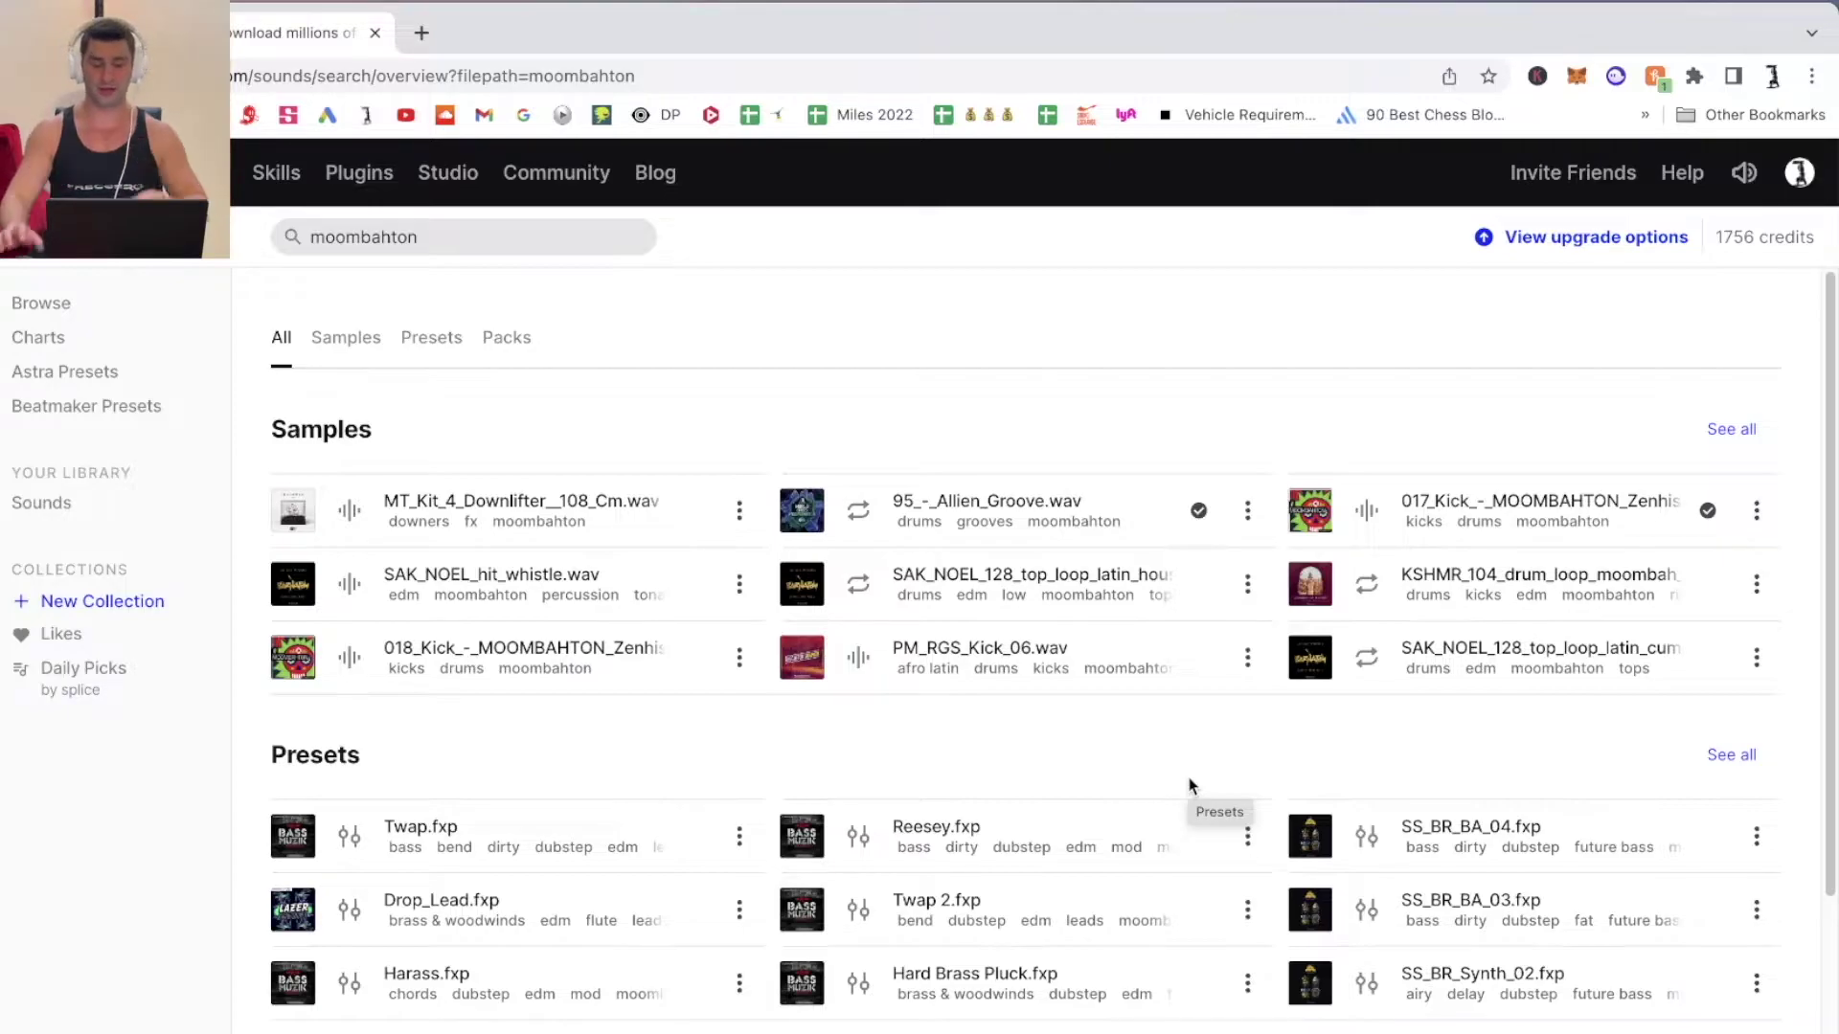
# - Limit the moombahton results to samples and review the available instrument, genre and key filter options
pyautogui.click(348, 341)
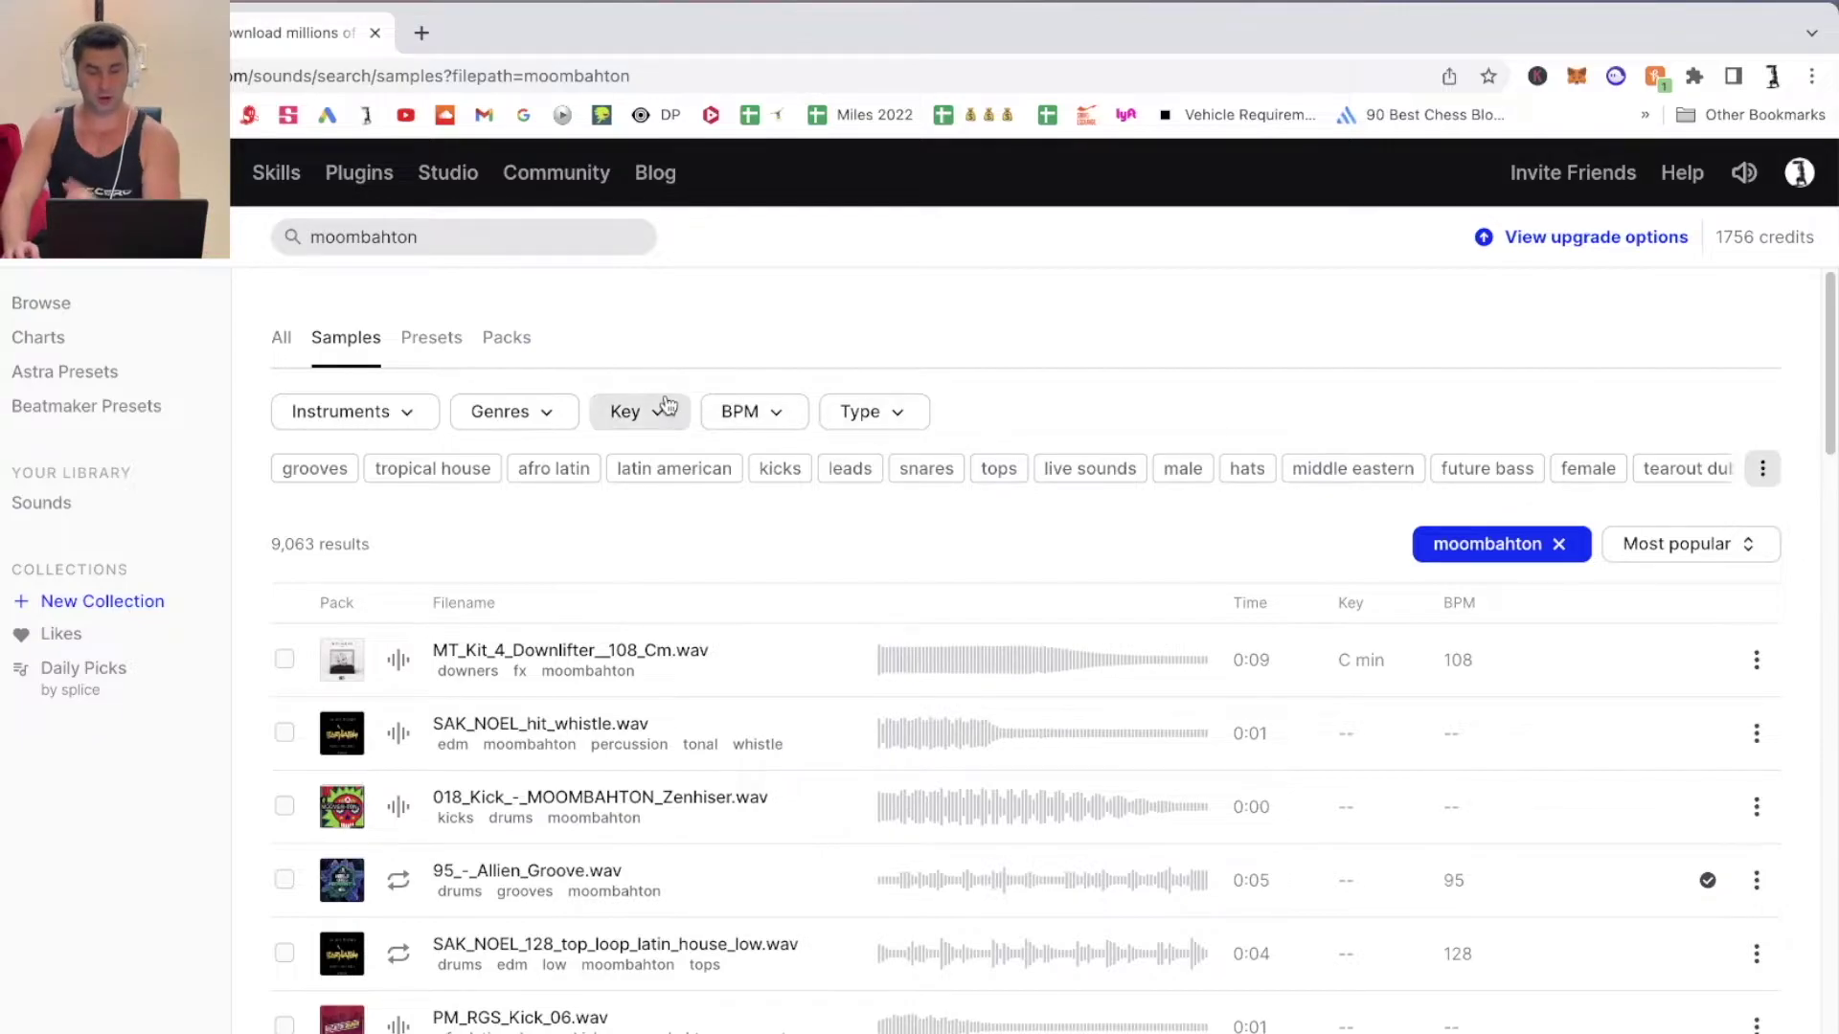
pyautogui.click(407, 413)
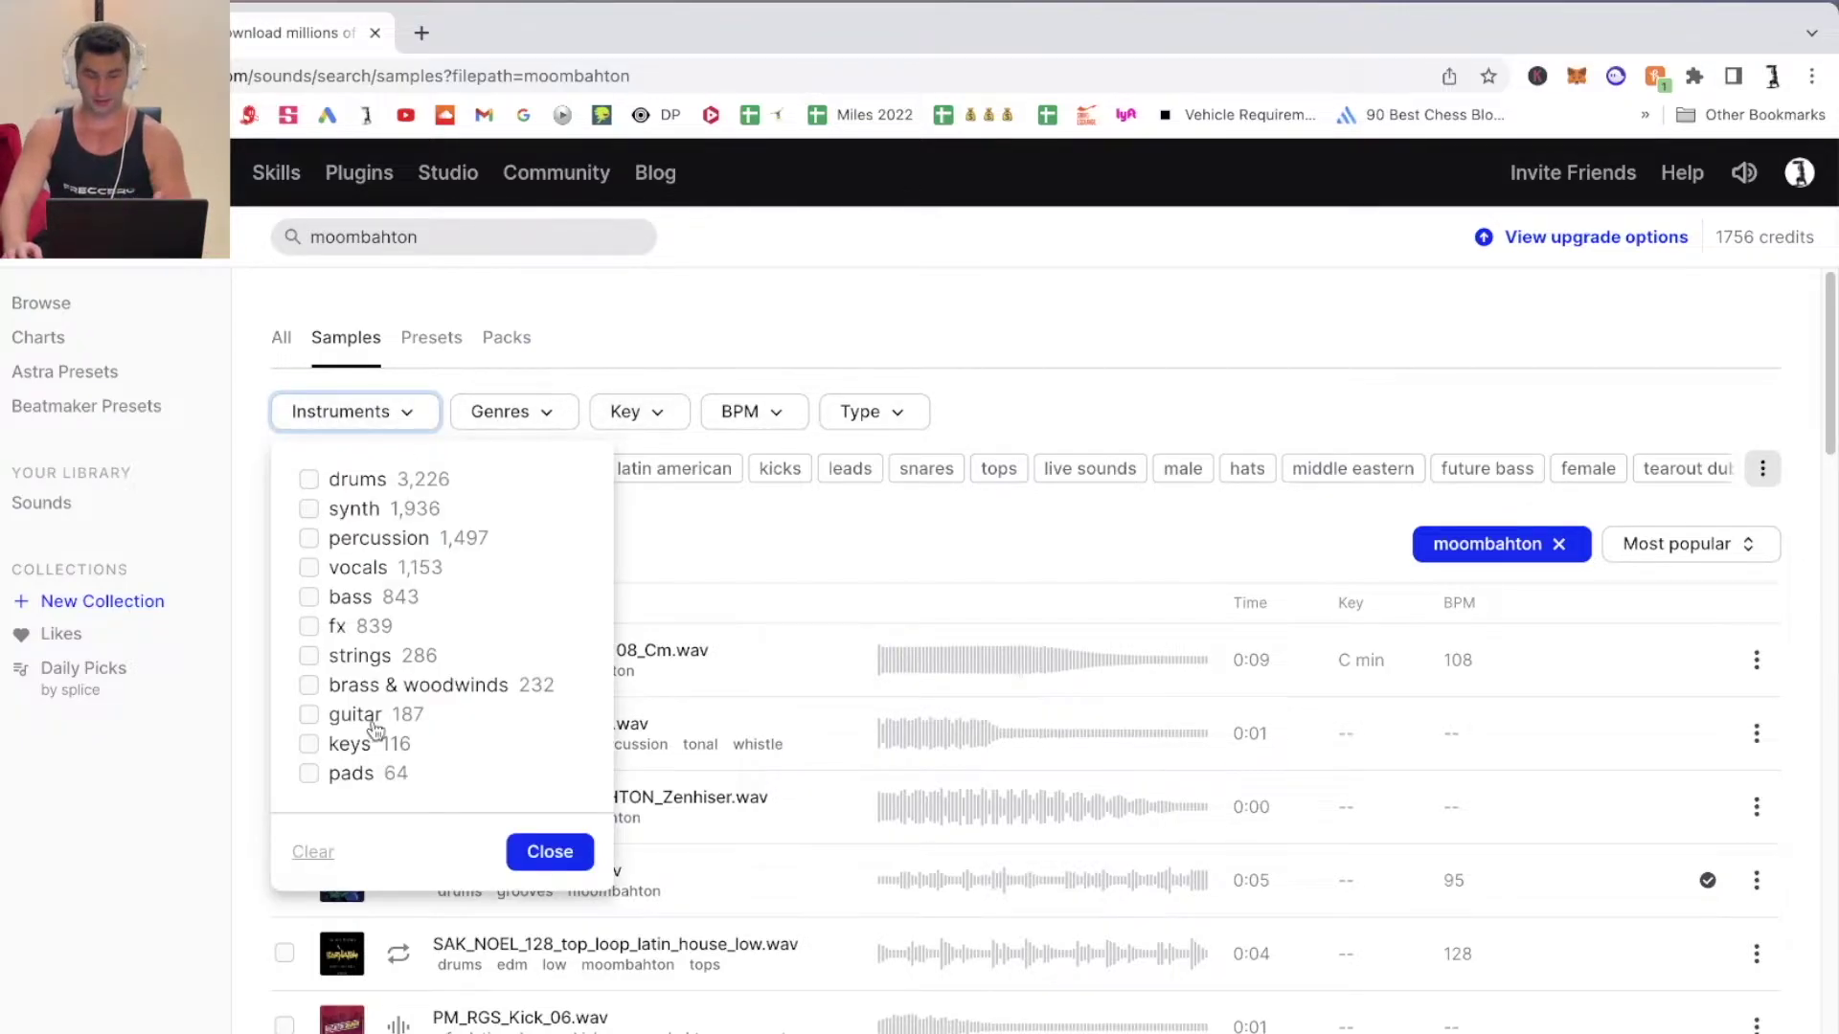
pyautogui.click(532, 414)
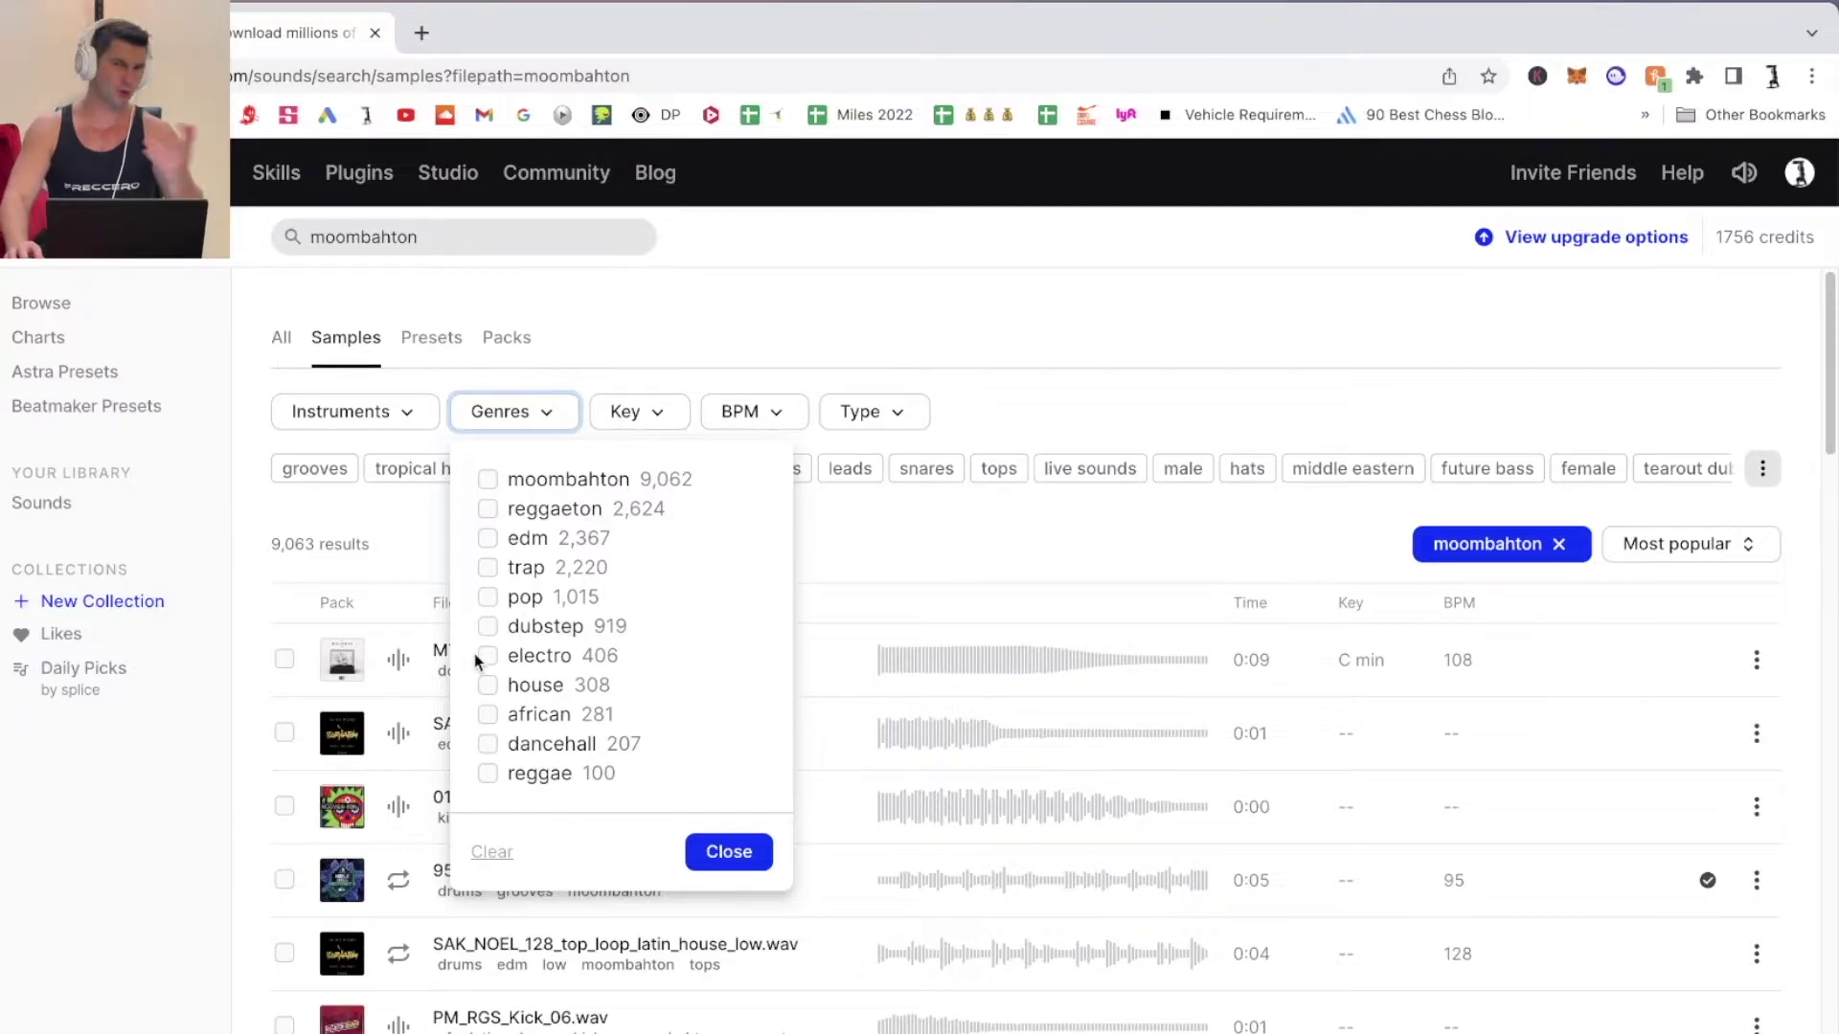
pyautogui.click(647, 412)
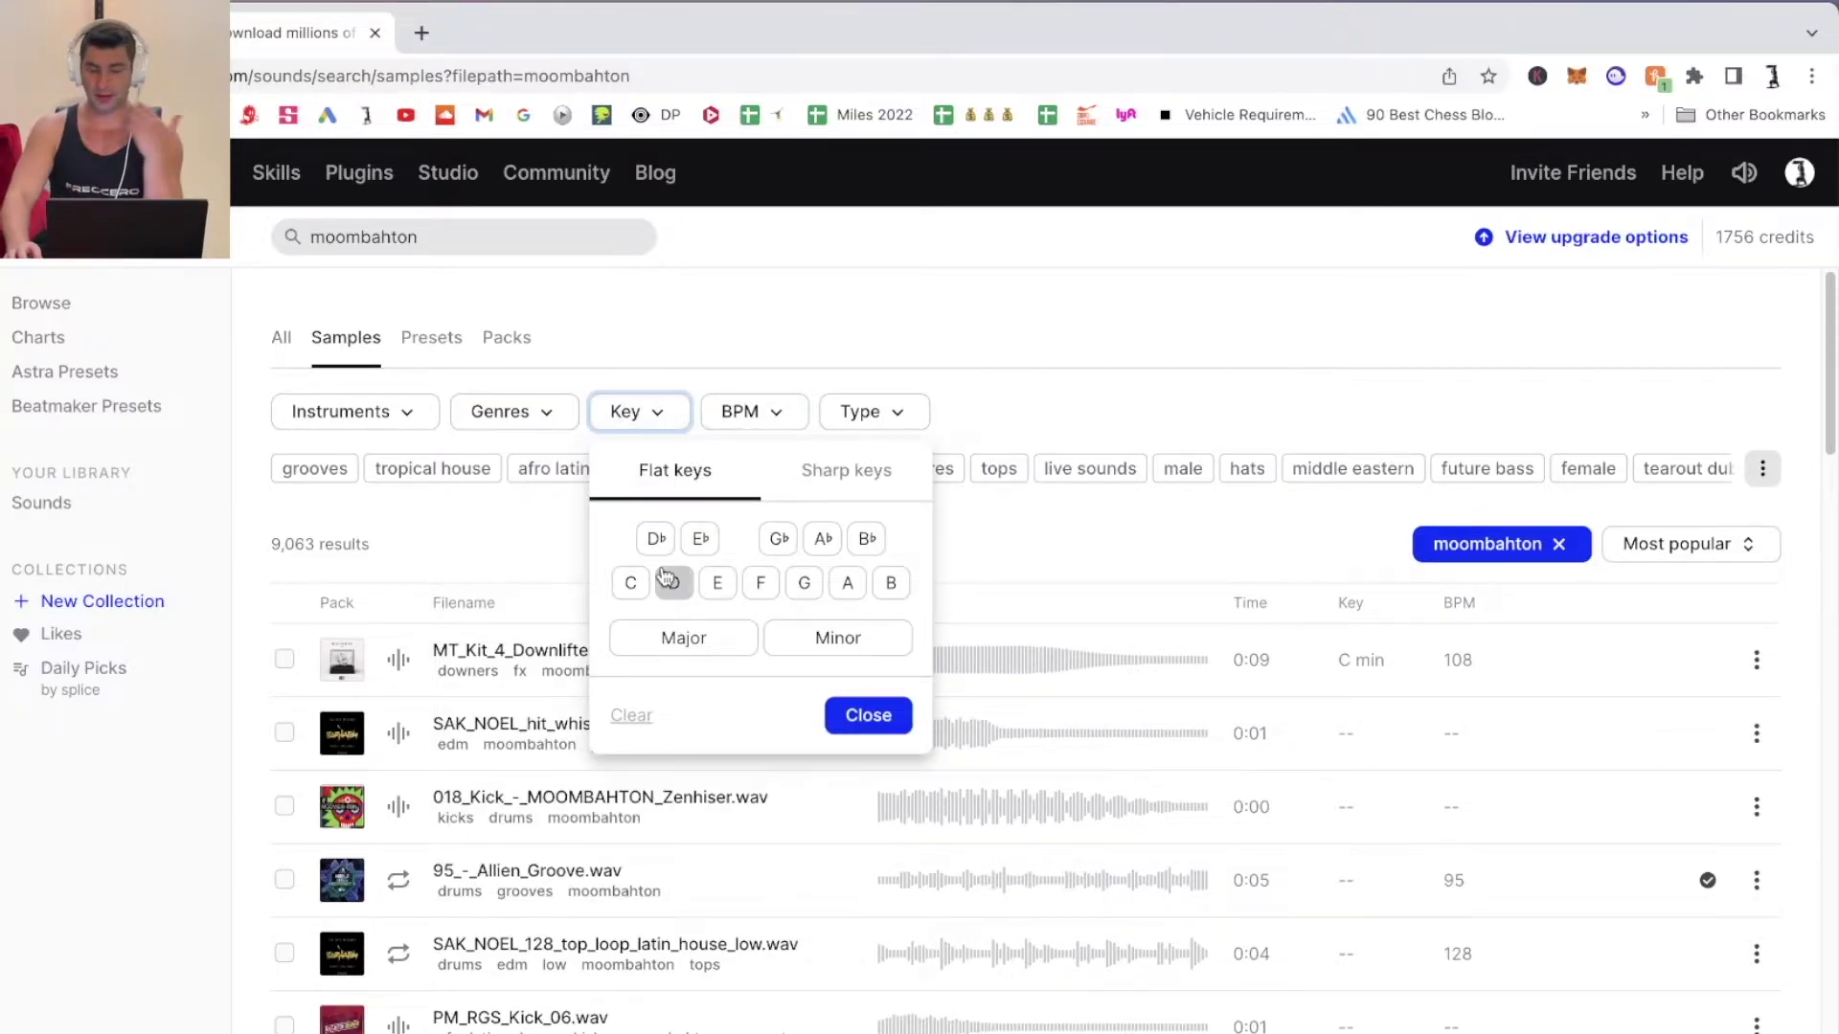
pyautogui.click(999, 577)
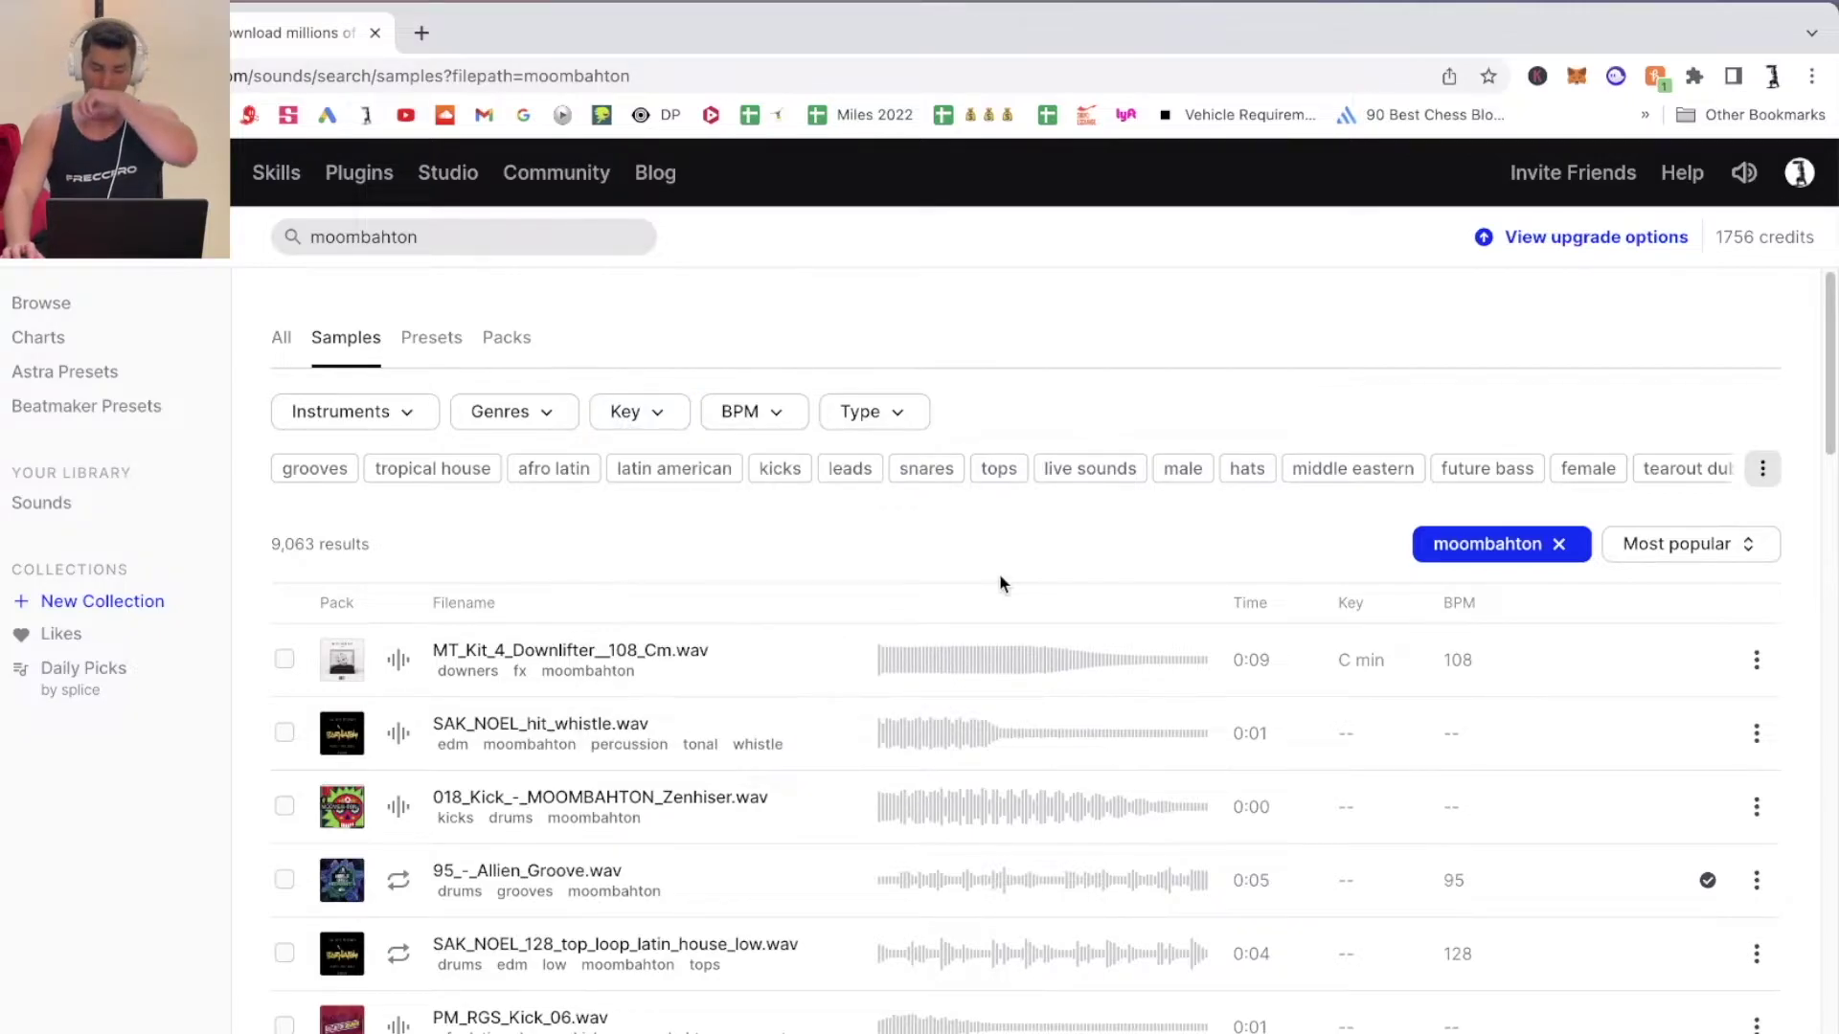
# - Filter the samples to a BPM range of 110 to 112
pyautogui.click(763, 424)
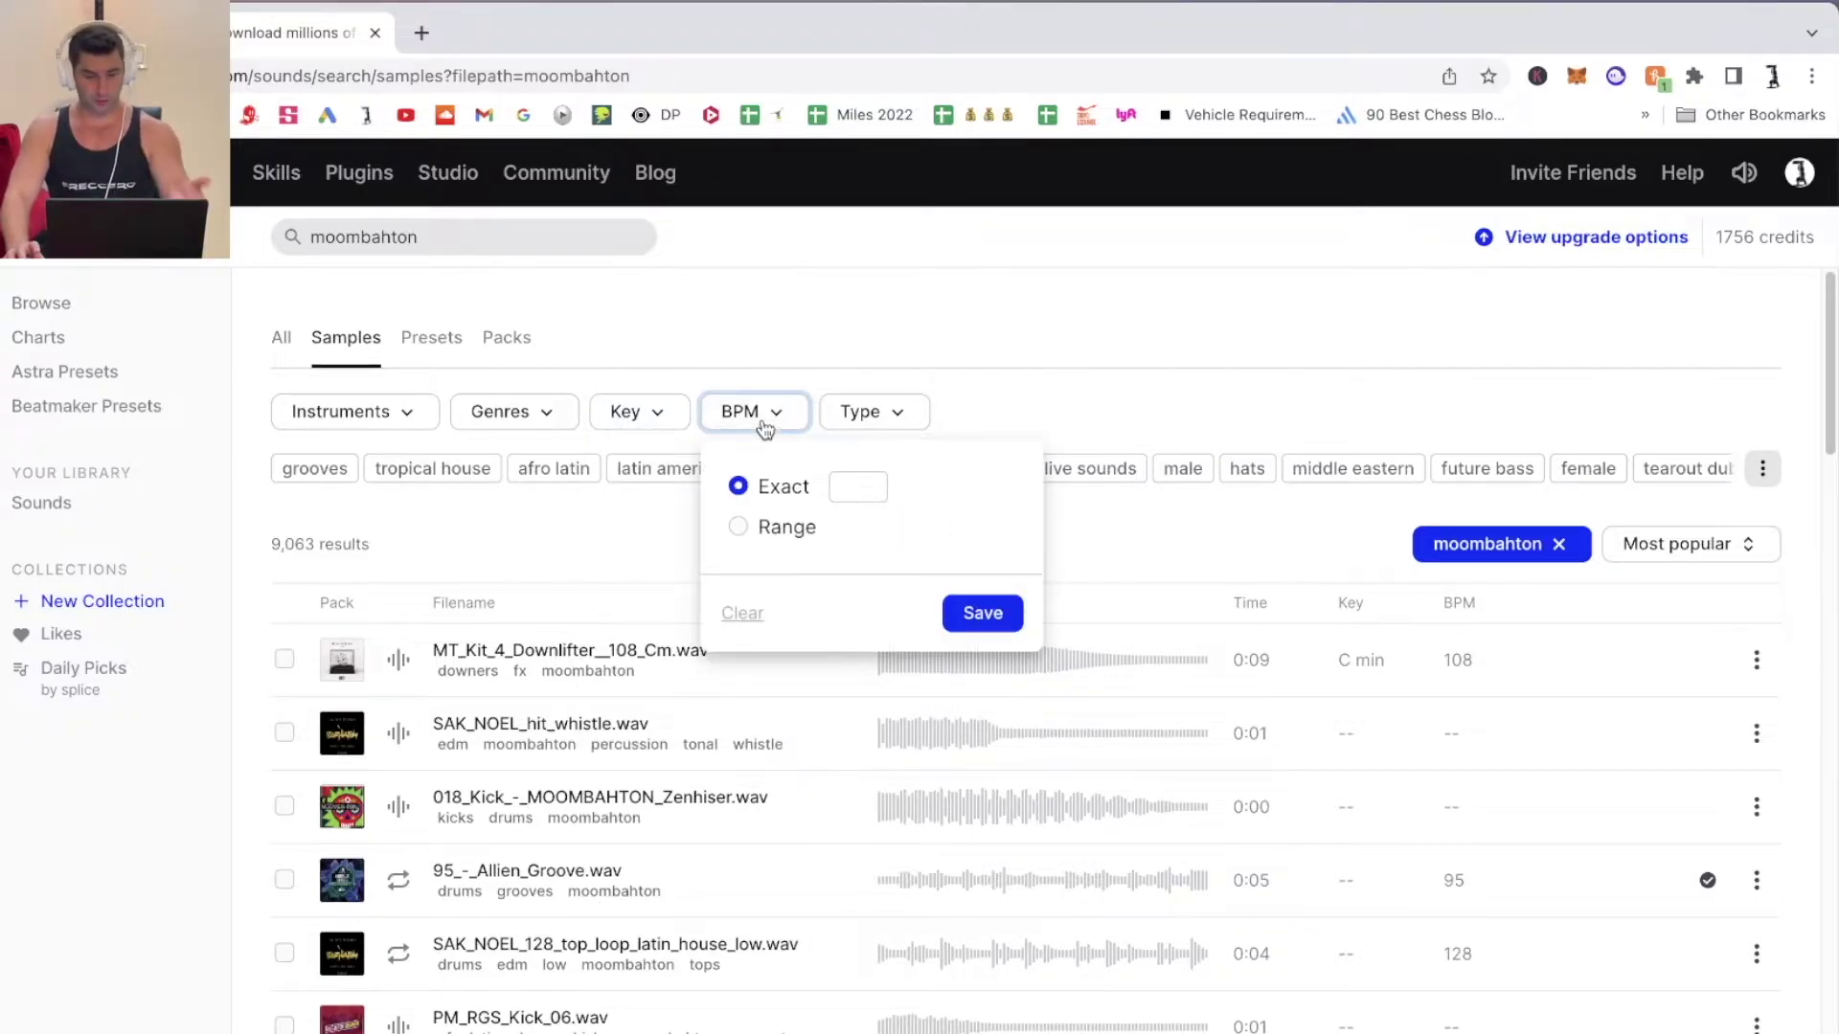
pyautogui.click(738, 527)
pyautogui.click(737, 487)
pyautogui.click(737, 526)
pyautogui.click(850, 532)
pyautogui.write('110')
pyautogui.click(946, 534)
pyautogui.write('112')
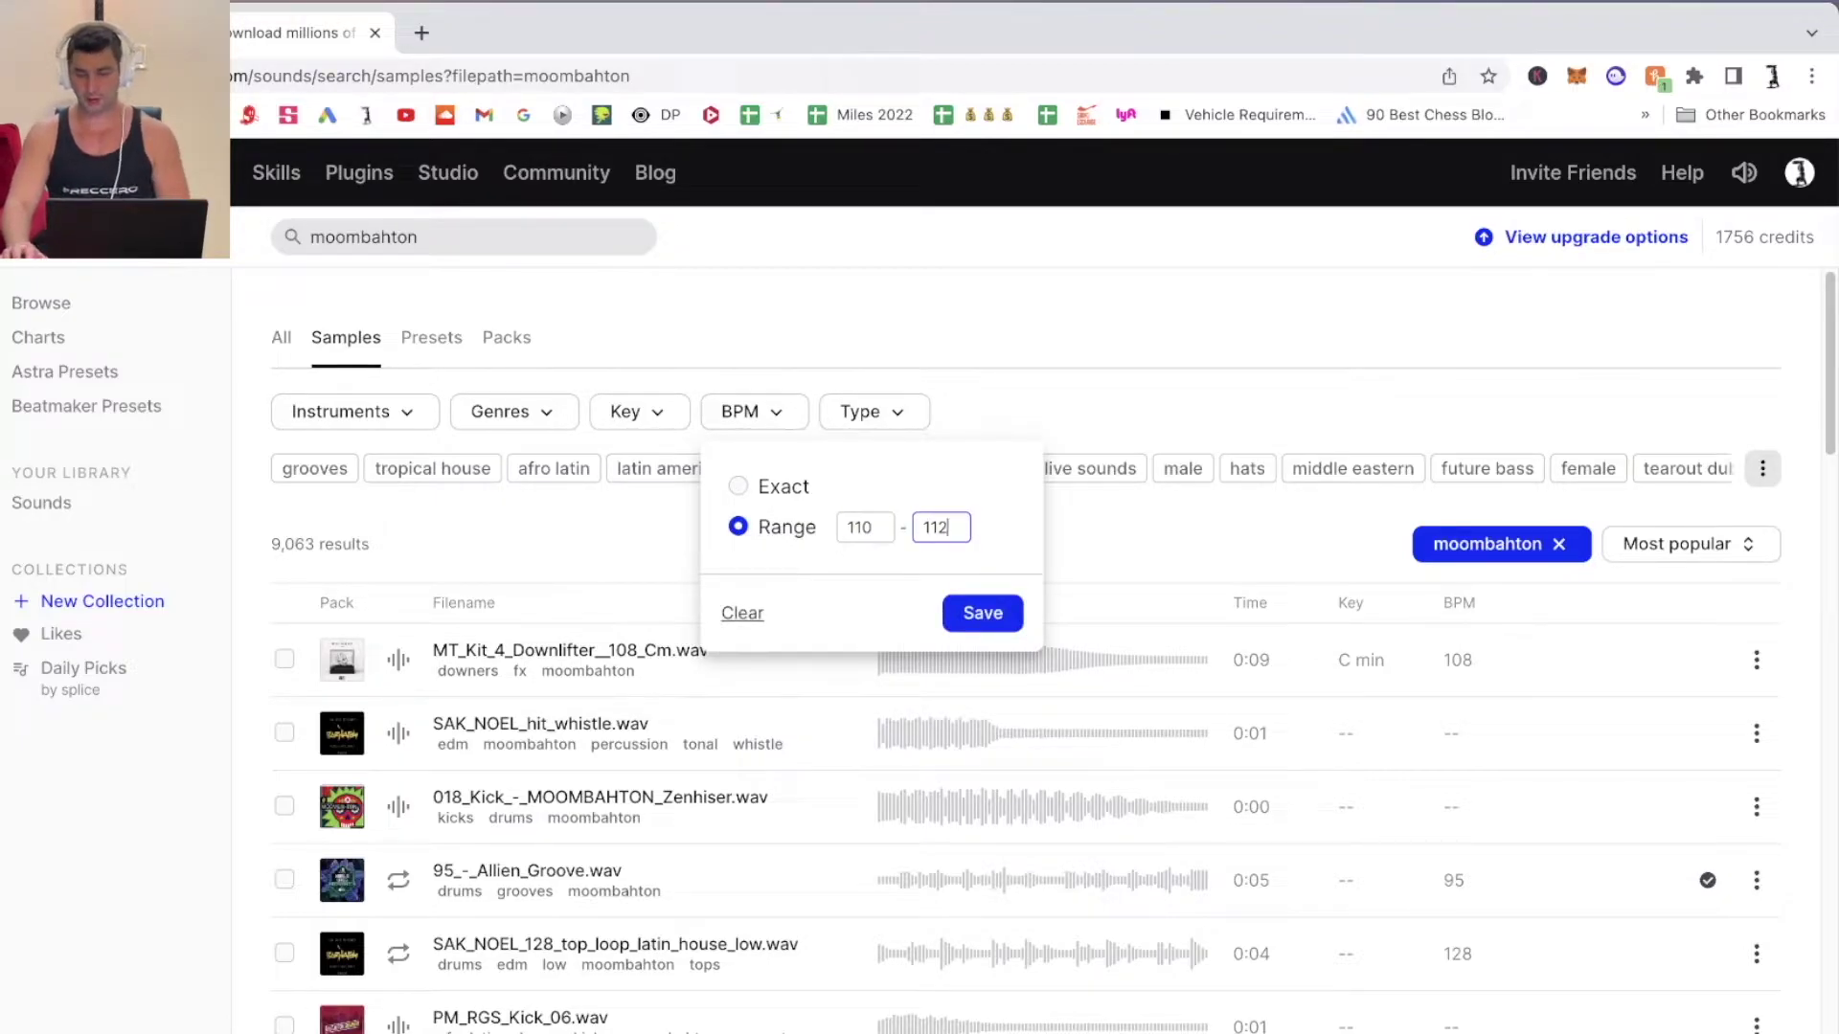
pyautogui.click(987, 615)
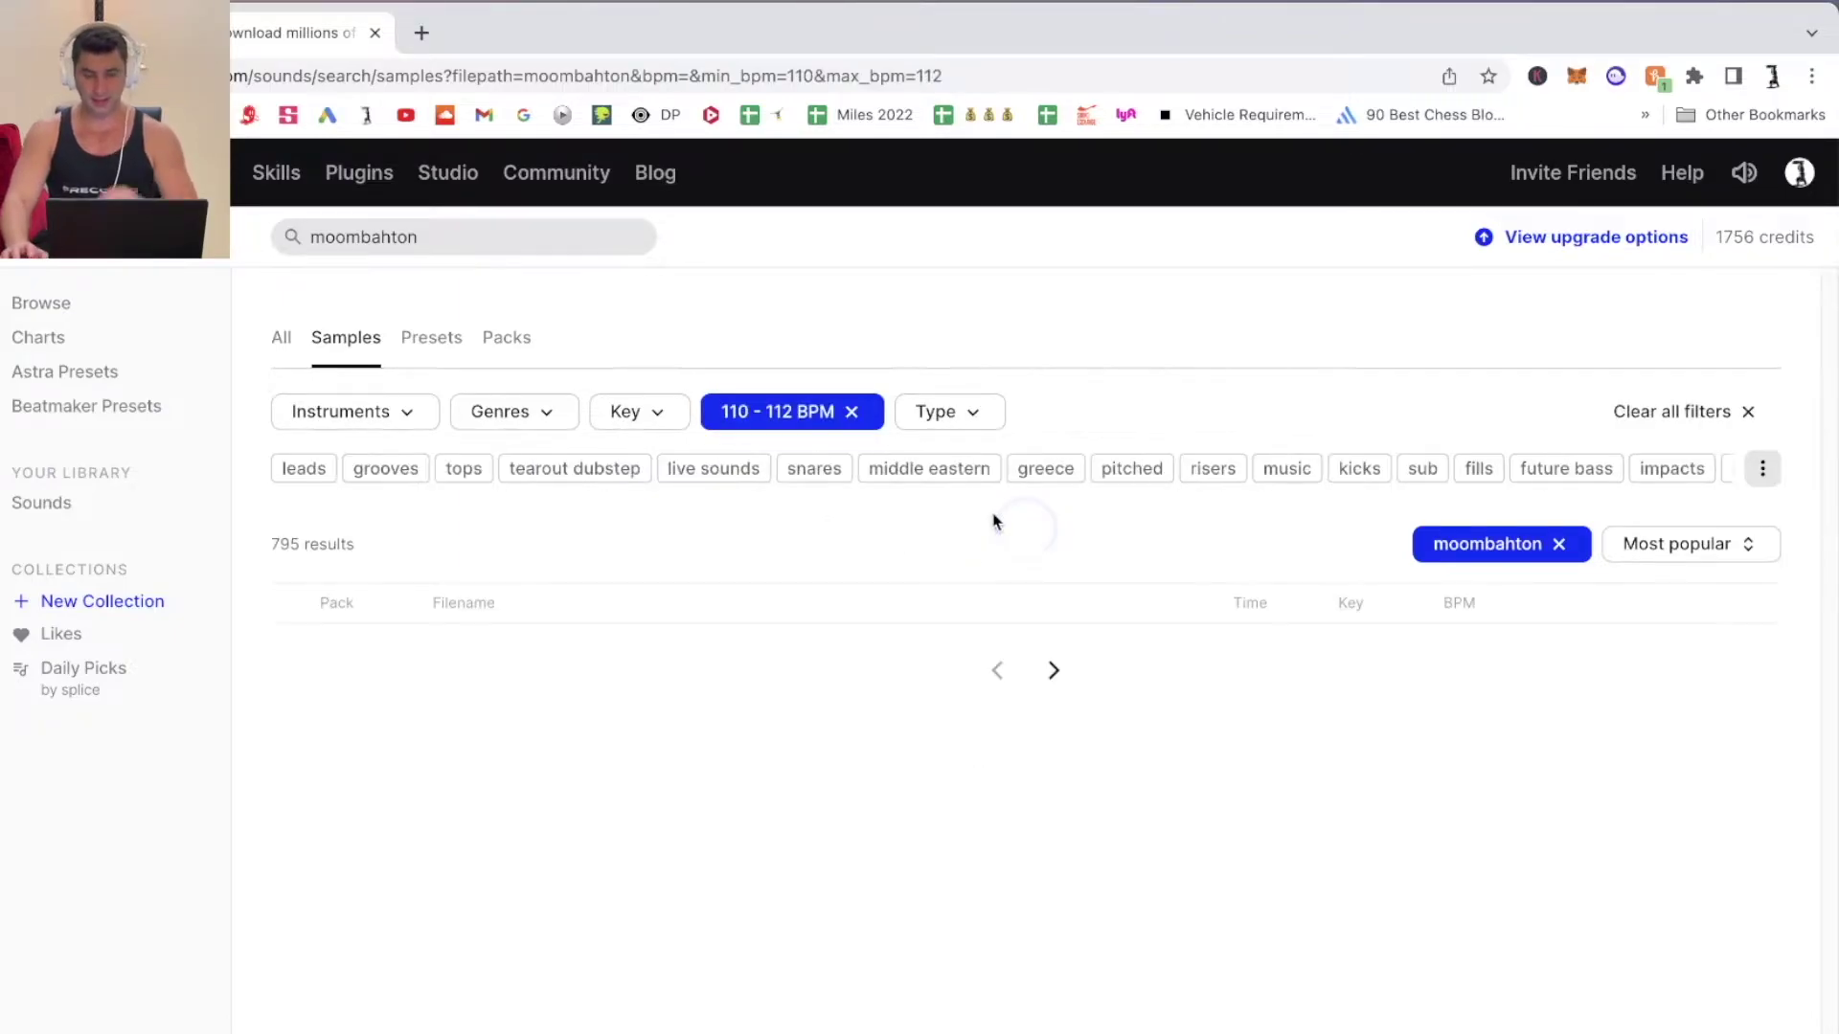
# - Filter the samples by the key of G minor
pyautogui.click(637, 413)
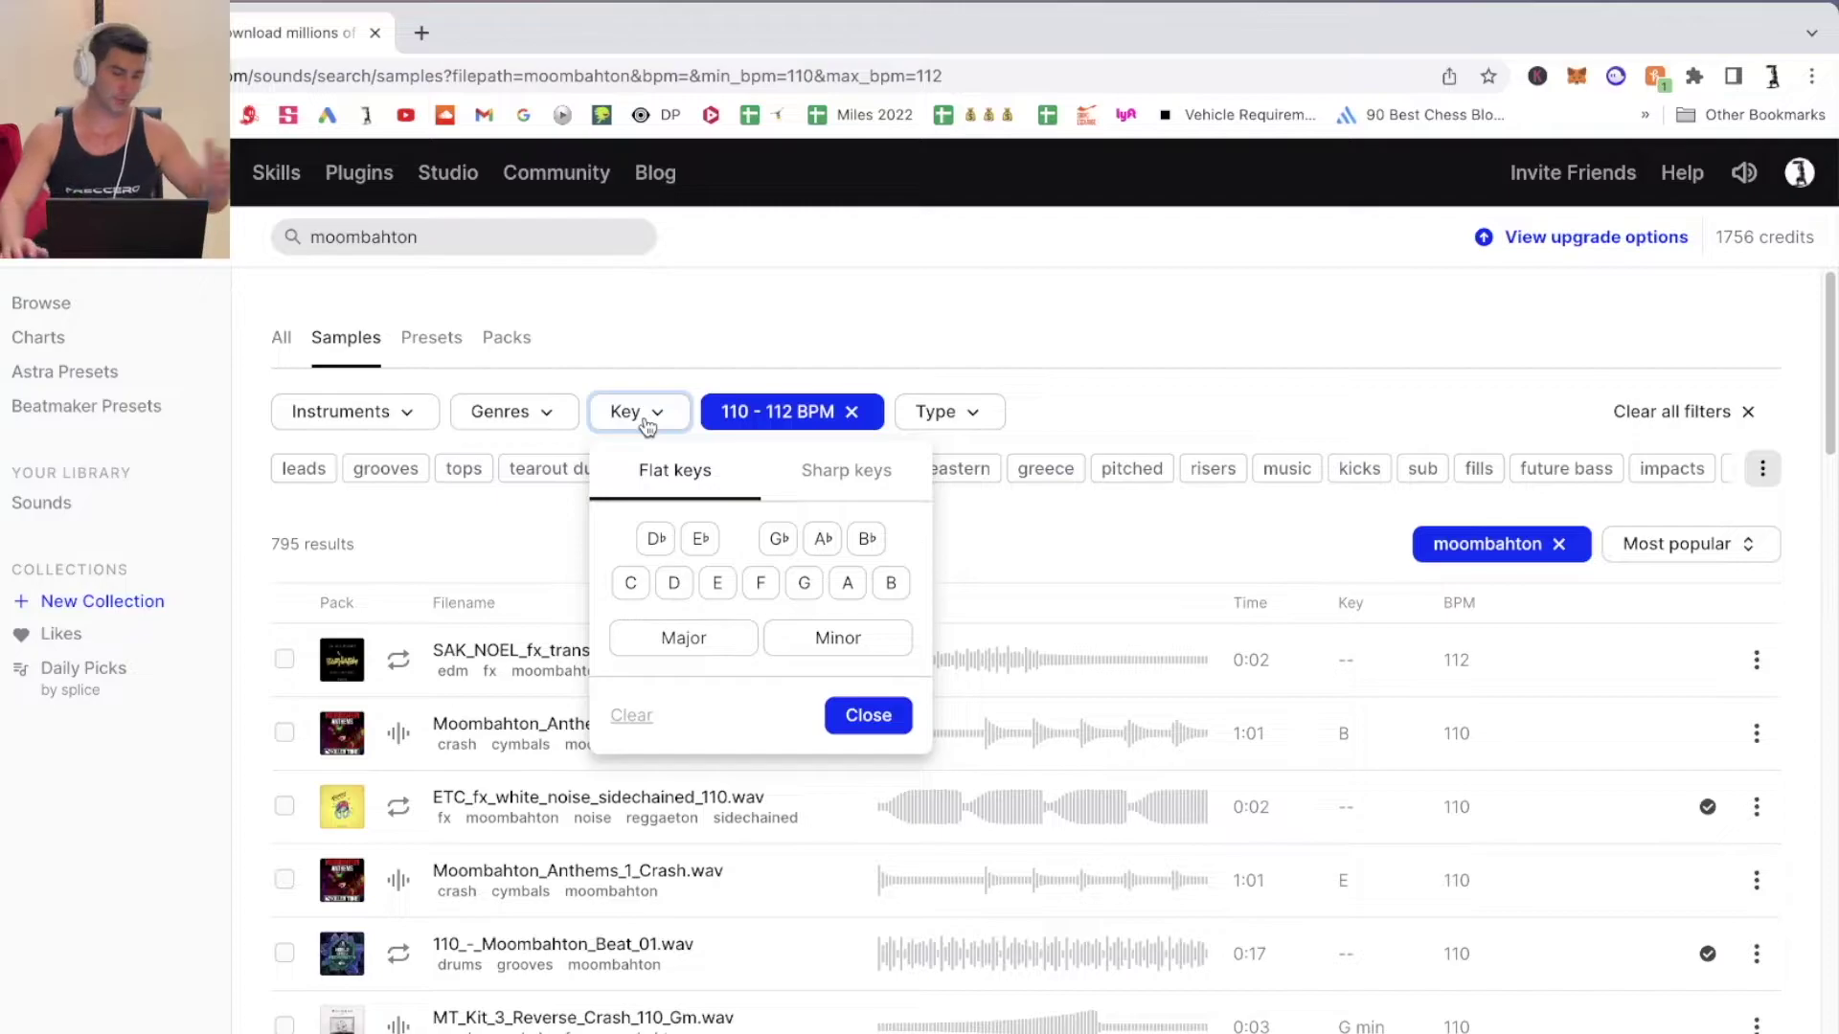
pyautogui.click(803, 582)
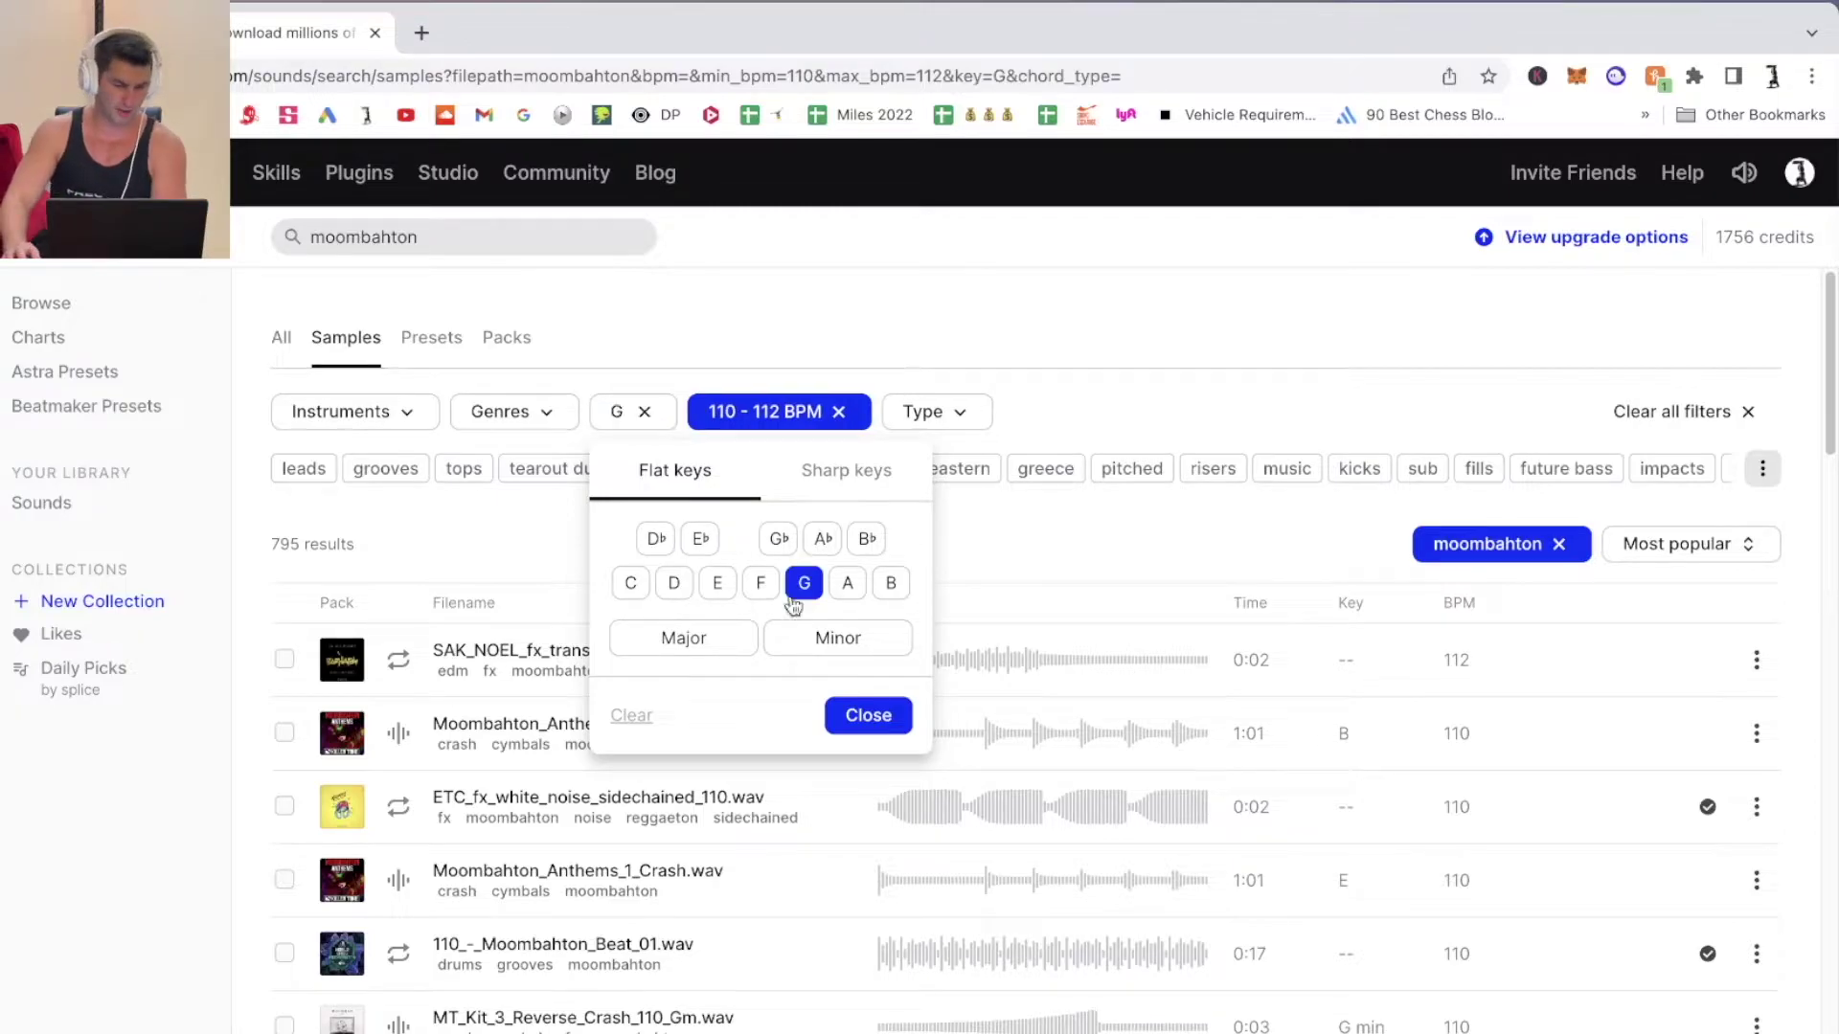
pyautogui.click(855, 648)
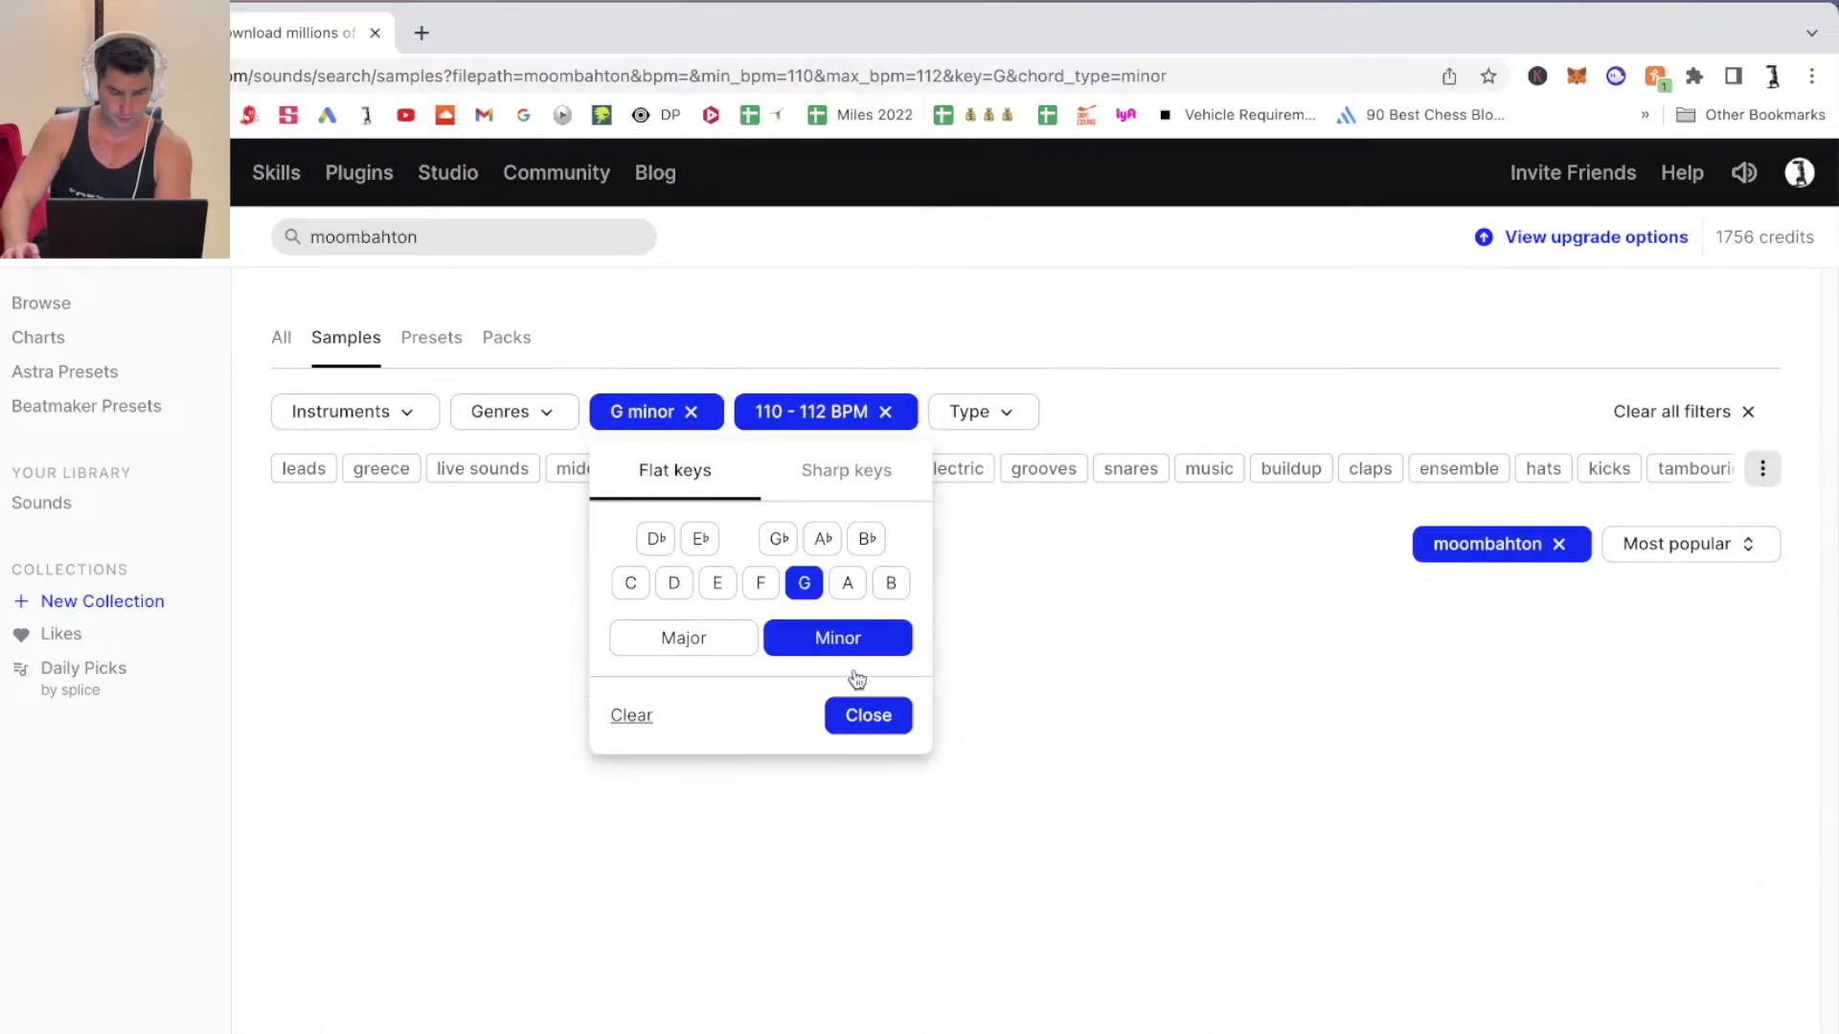
pyautogui.click(859, 733)
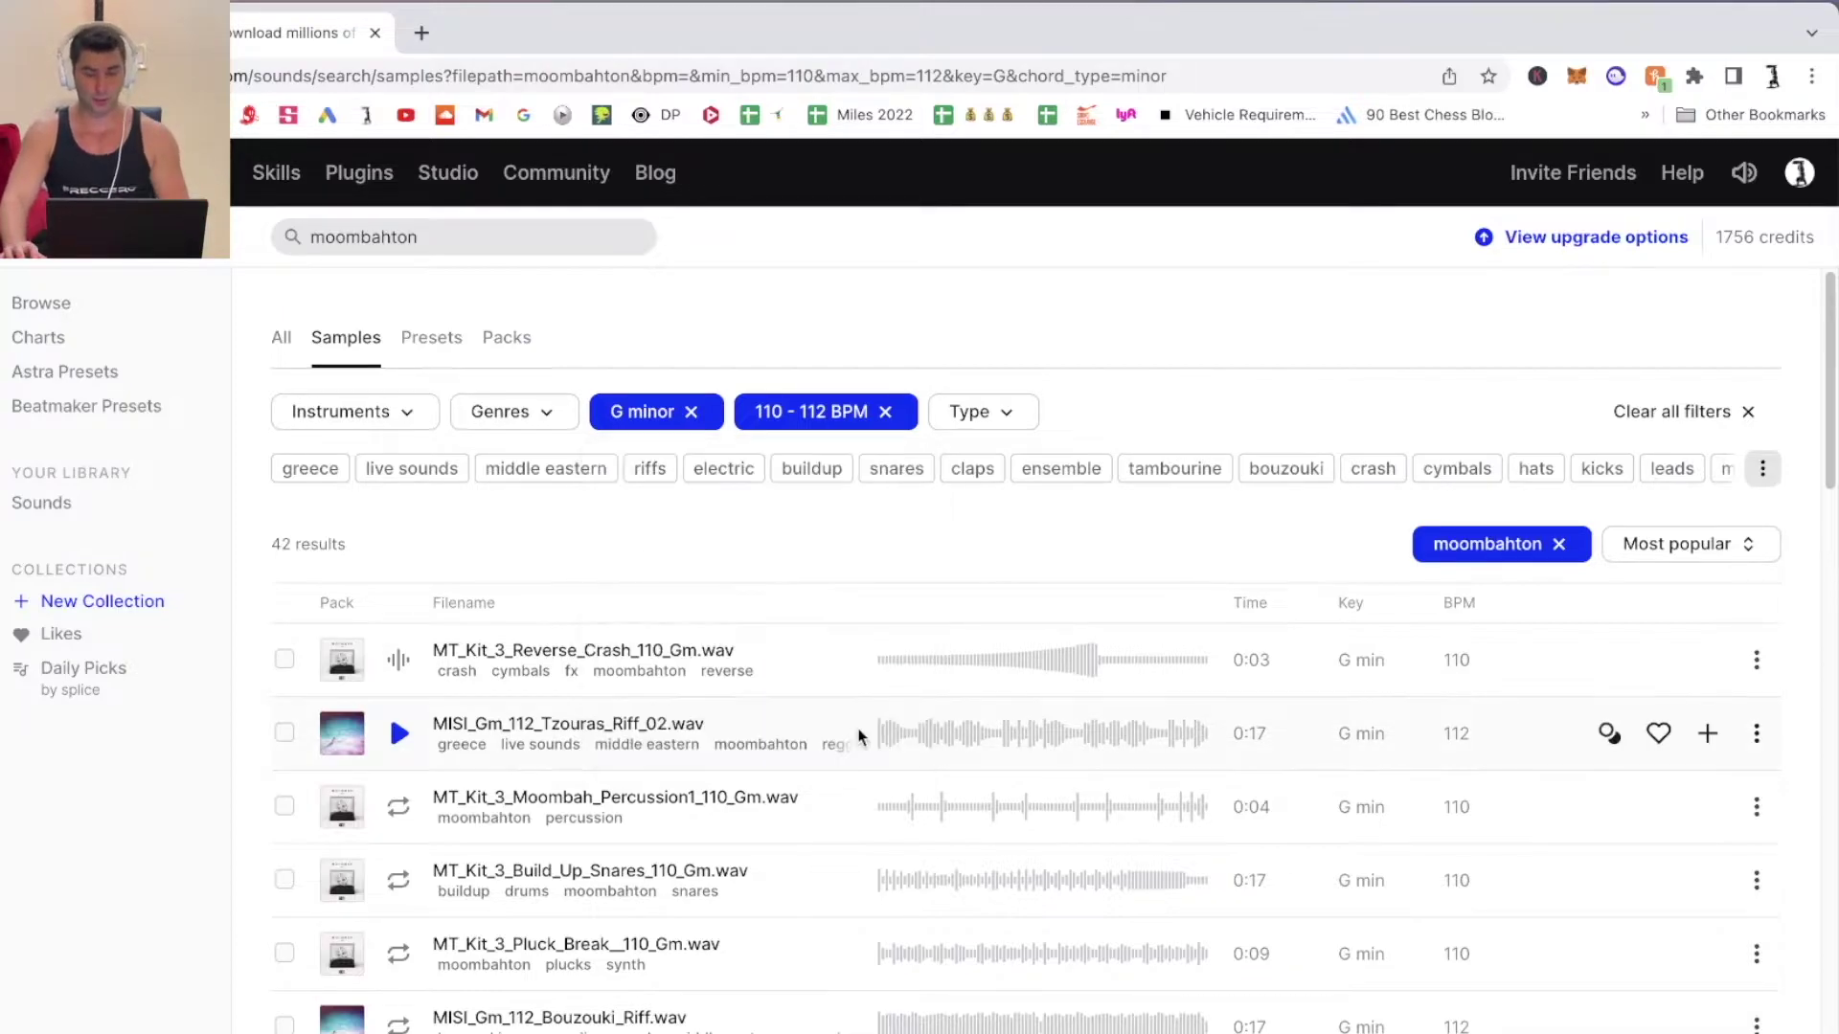
# - Preview the samples MISI_Gm_112_Tzouras_Riff_02, MT_Kit_3_Moombah_Percussion1_110_Gm and MT_Kit_3_Build_Up_Snares_110_Gm
pyautogui.click(399, 732)
pyautogui.scroll(-1, 670, 756)
pyautogui.scroll(-1, 699, 761)
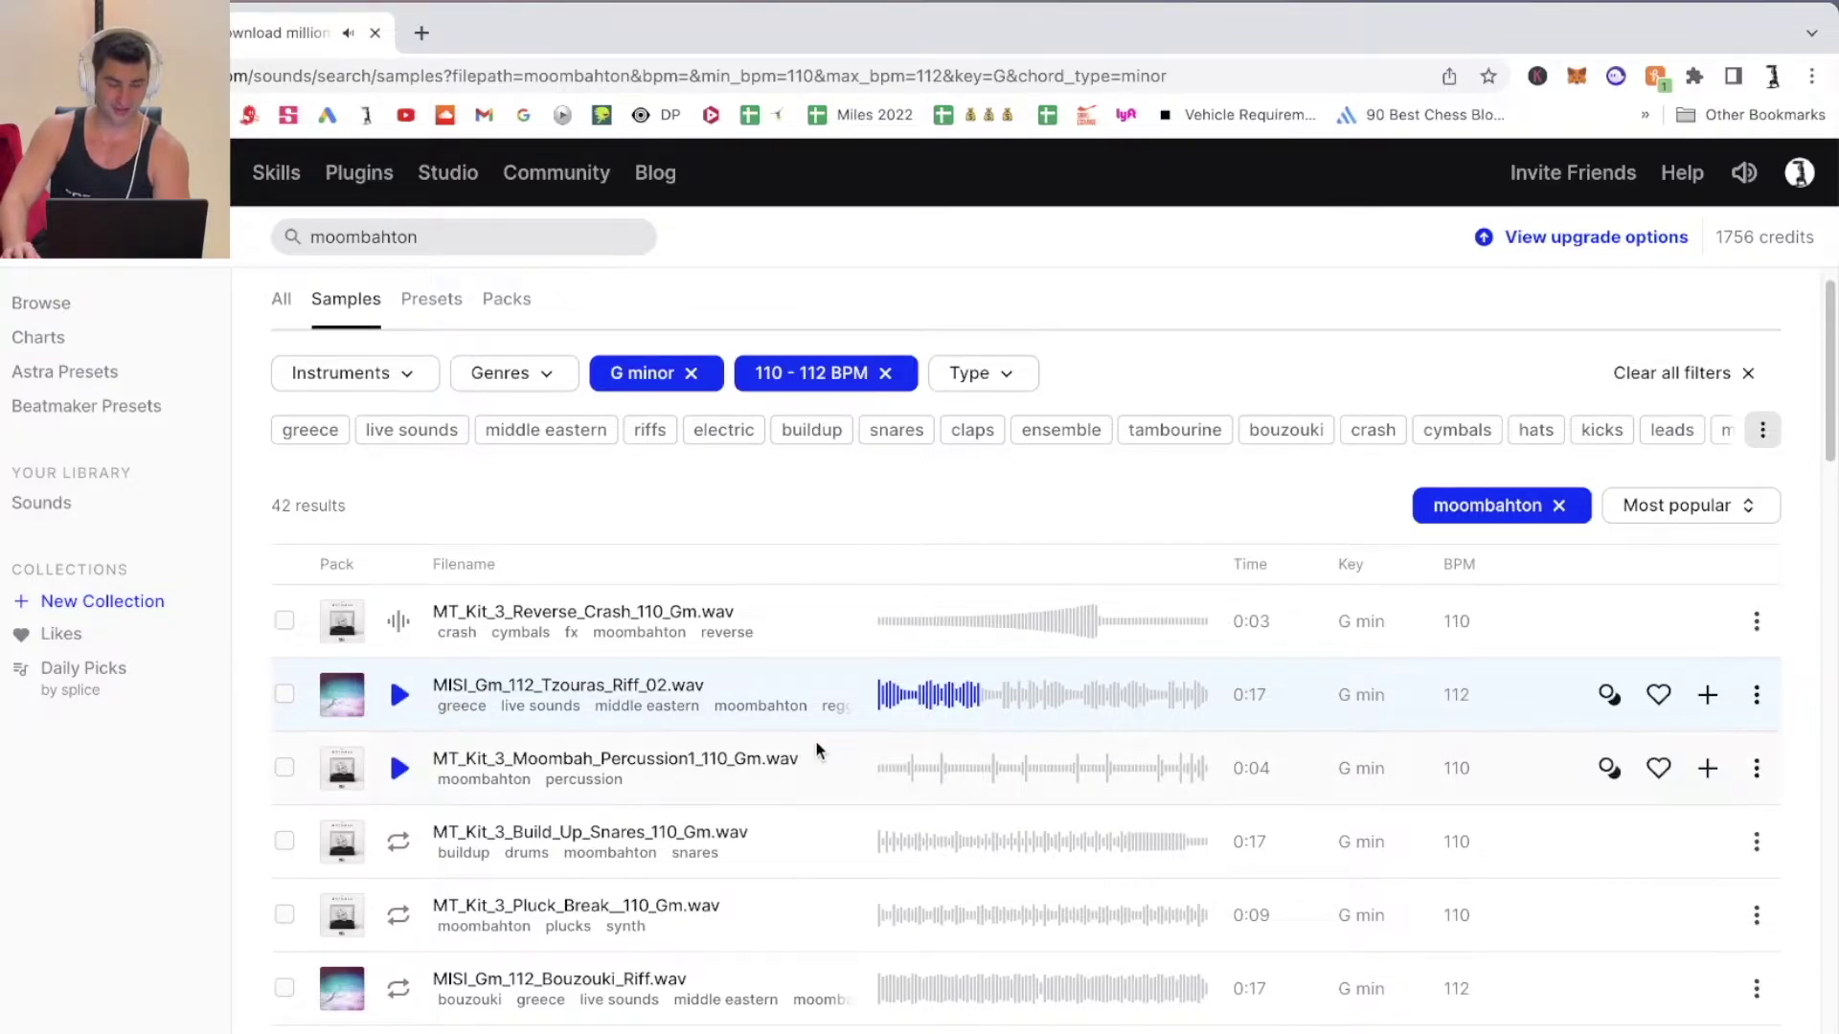
pyautogui.scroll(-1, 816, 742)
pyautogui.scroll(-1, 680, 727)
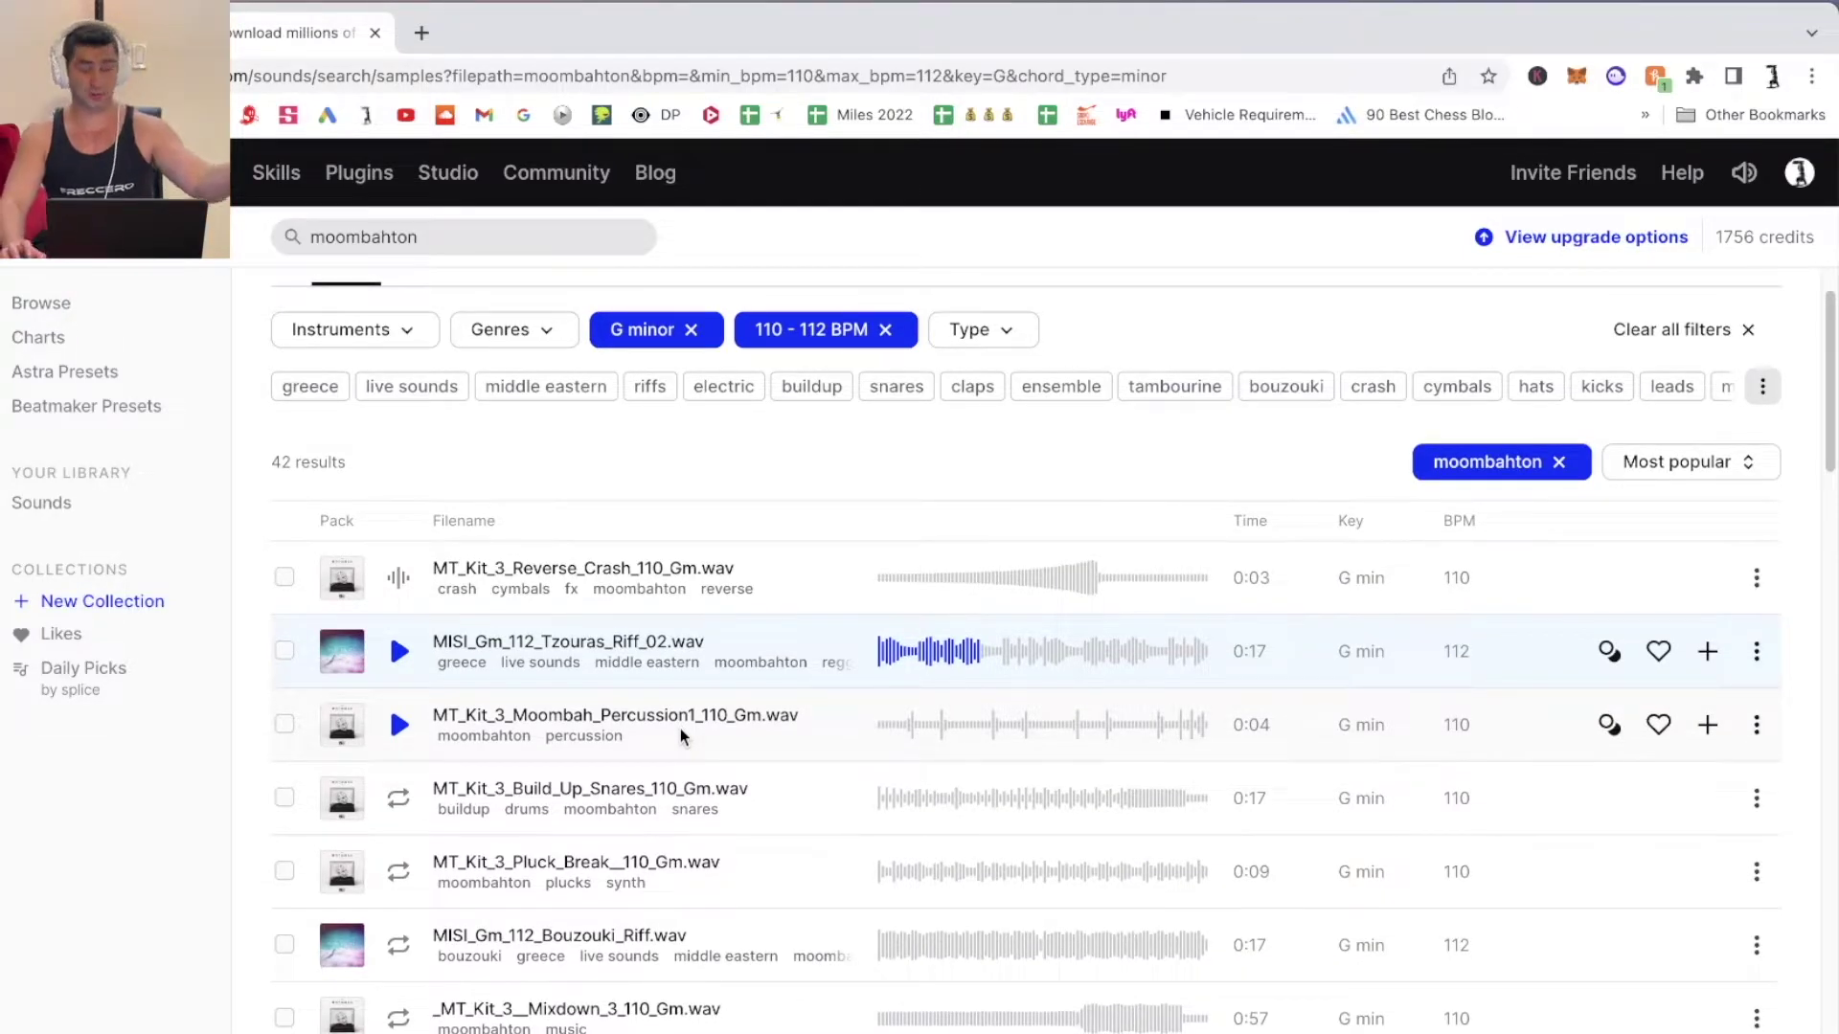
pyautogui.click(399, 725)
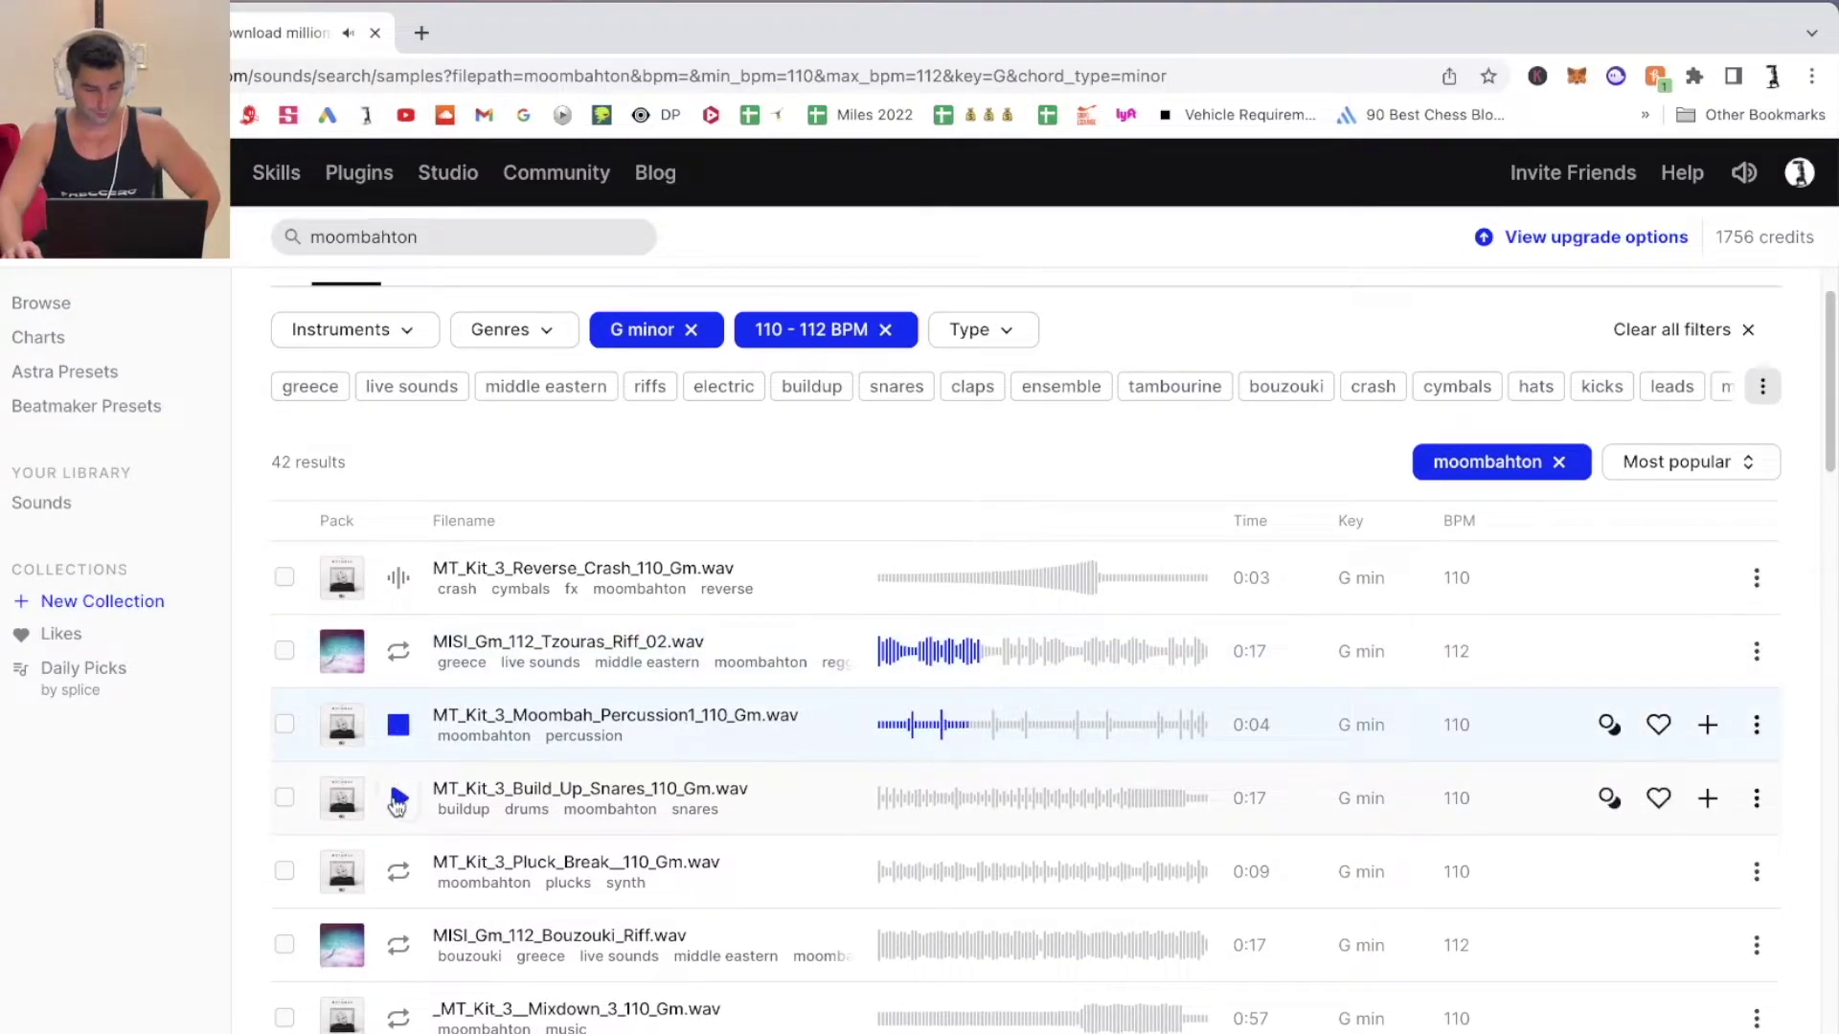
pyautogui.click(395, 801)
pyautogui.scroll(-1, 388, 808)
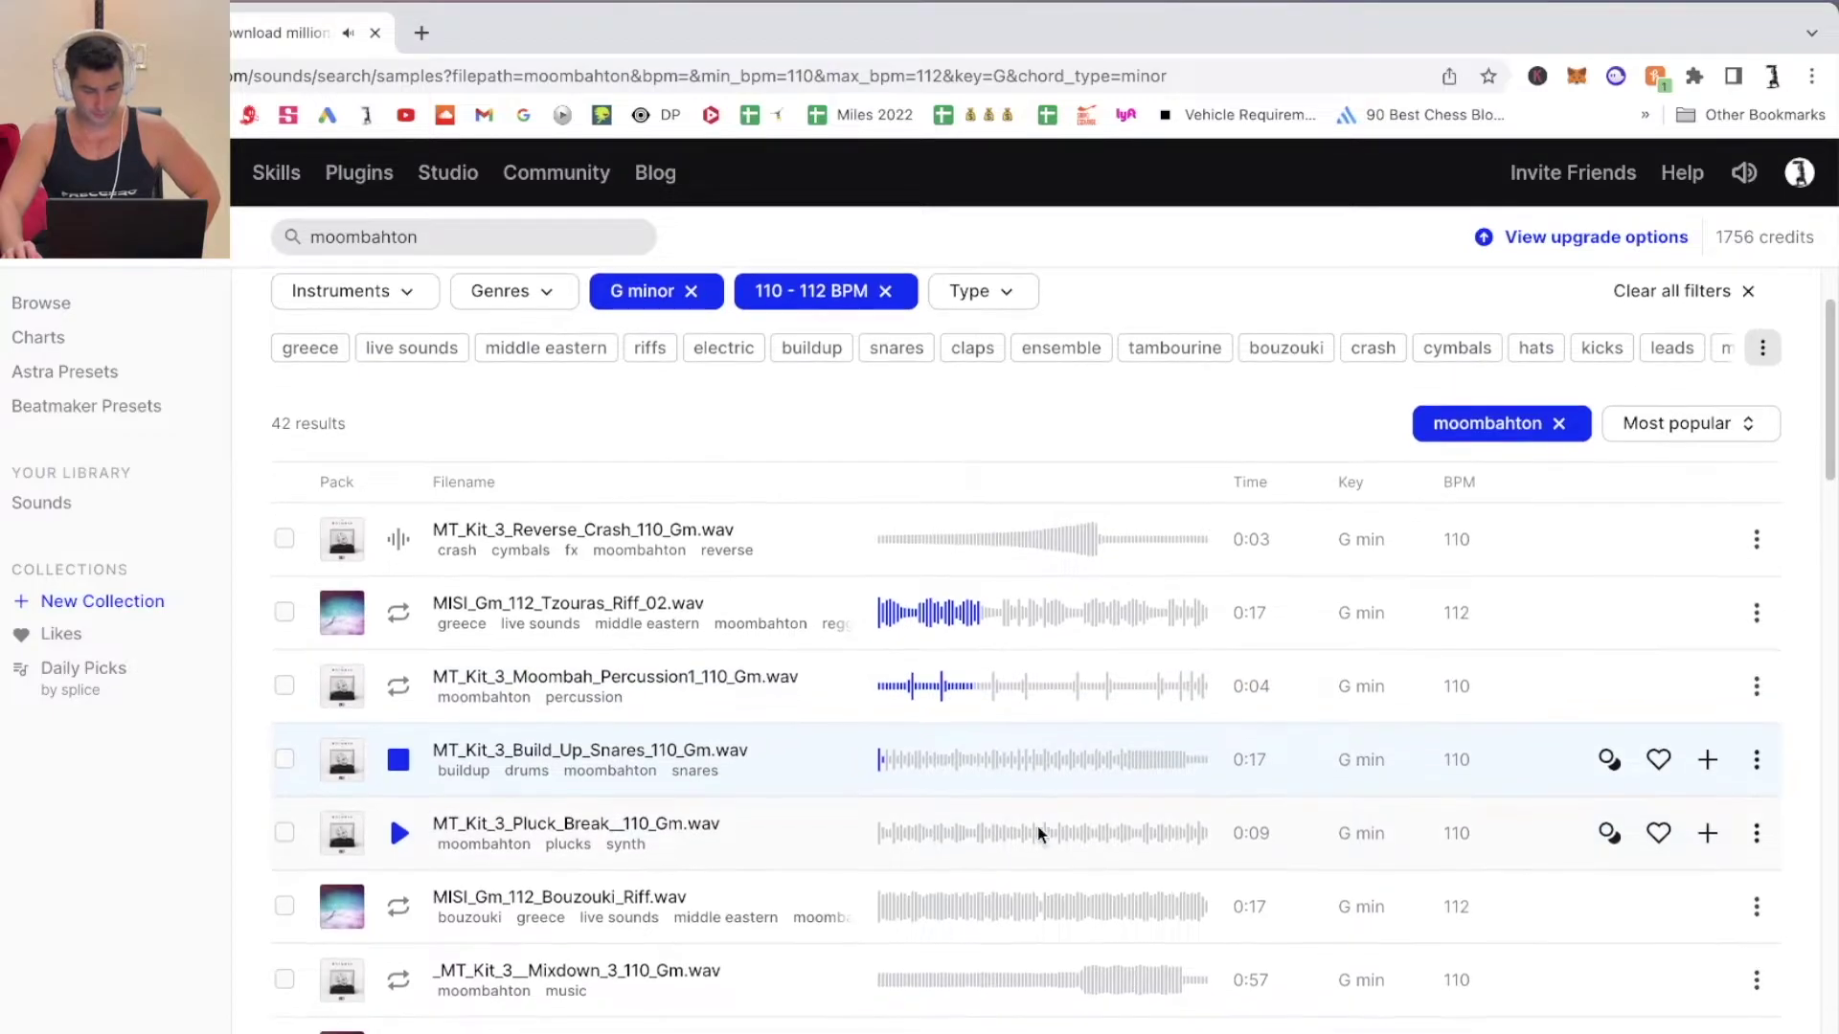
# - Preview the MT_Kit_3 Pluck_Break, MISI Bouzouki_Riff, MT_Kit_3 Mixdown_3 and MISI Skunk_Guitar samples
pyautogui.click(431, 837)
pyautogui.scroll(-1, 421, 836)
pyautogui.click(399, 864)
pyautogui.scroll(-1, 389, 876)
pyautogui.click(401, 895)
pyautogui.scroll(-4, 402, 900)
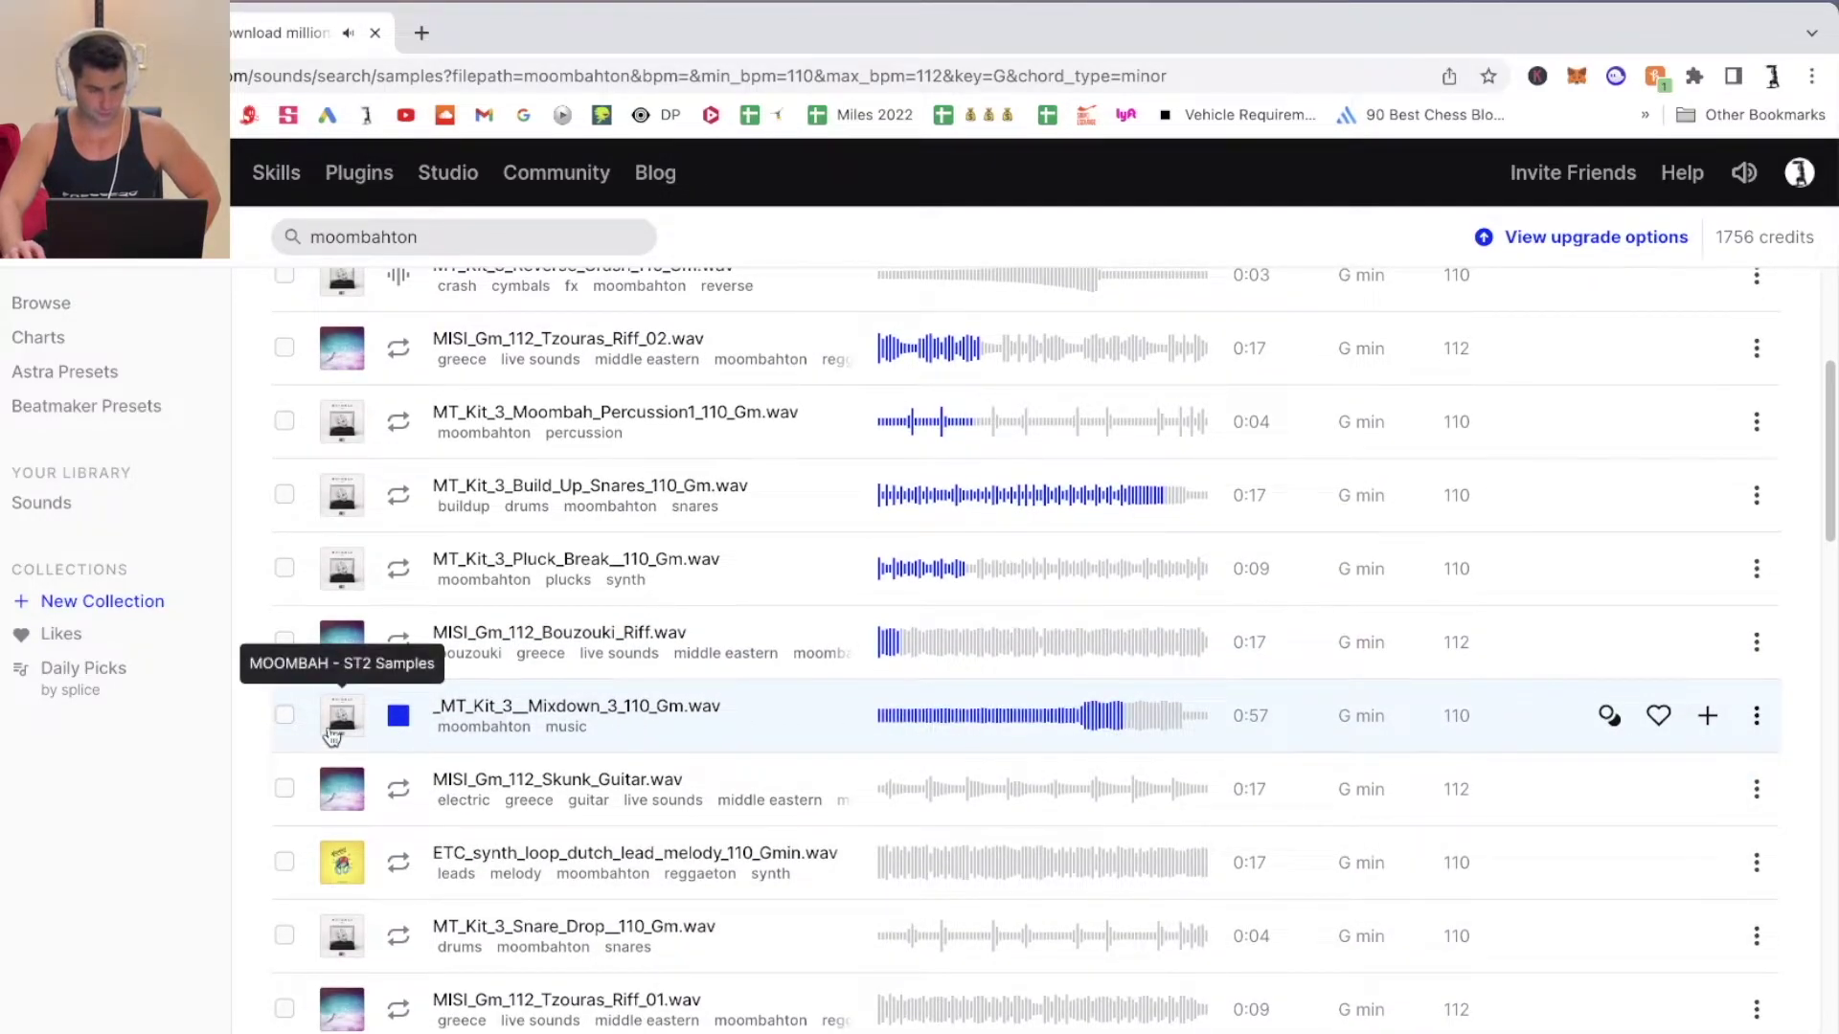
pyautogui.click(401, 726)
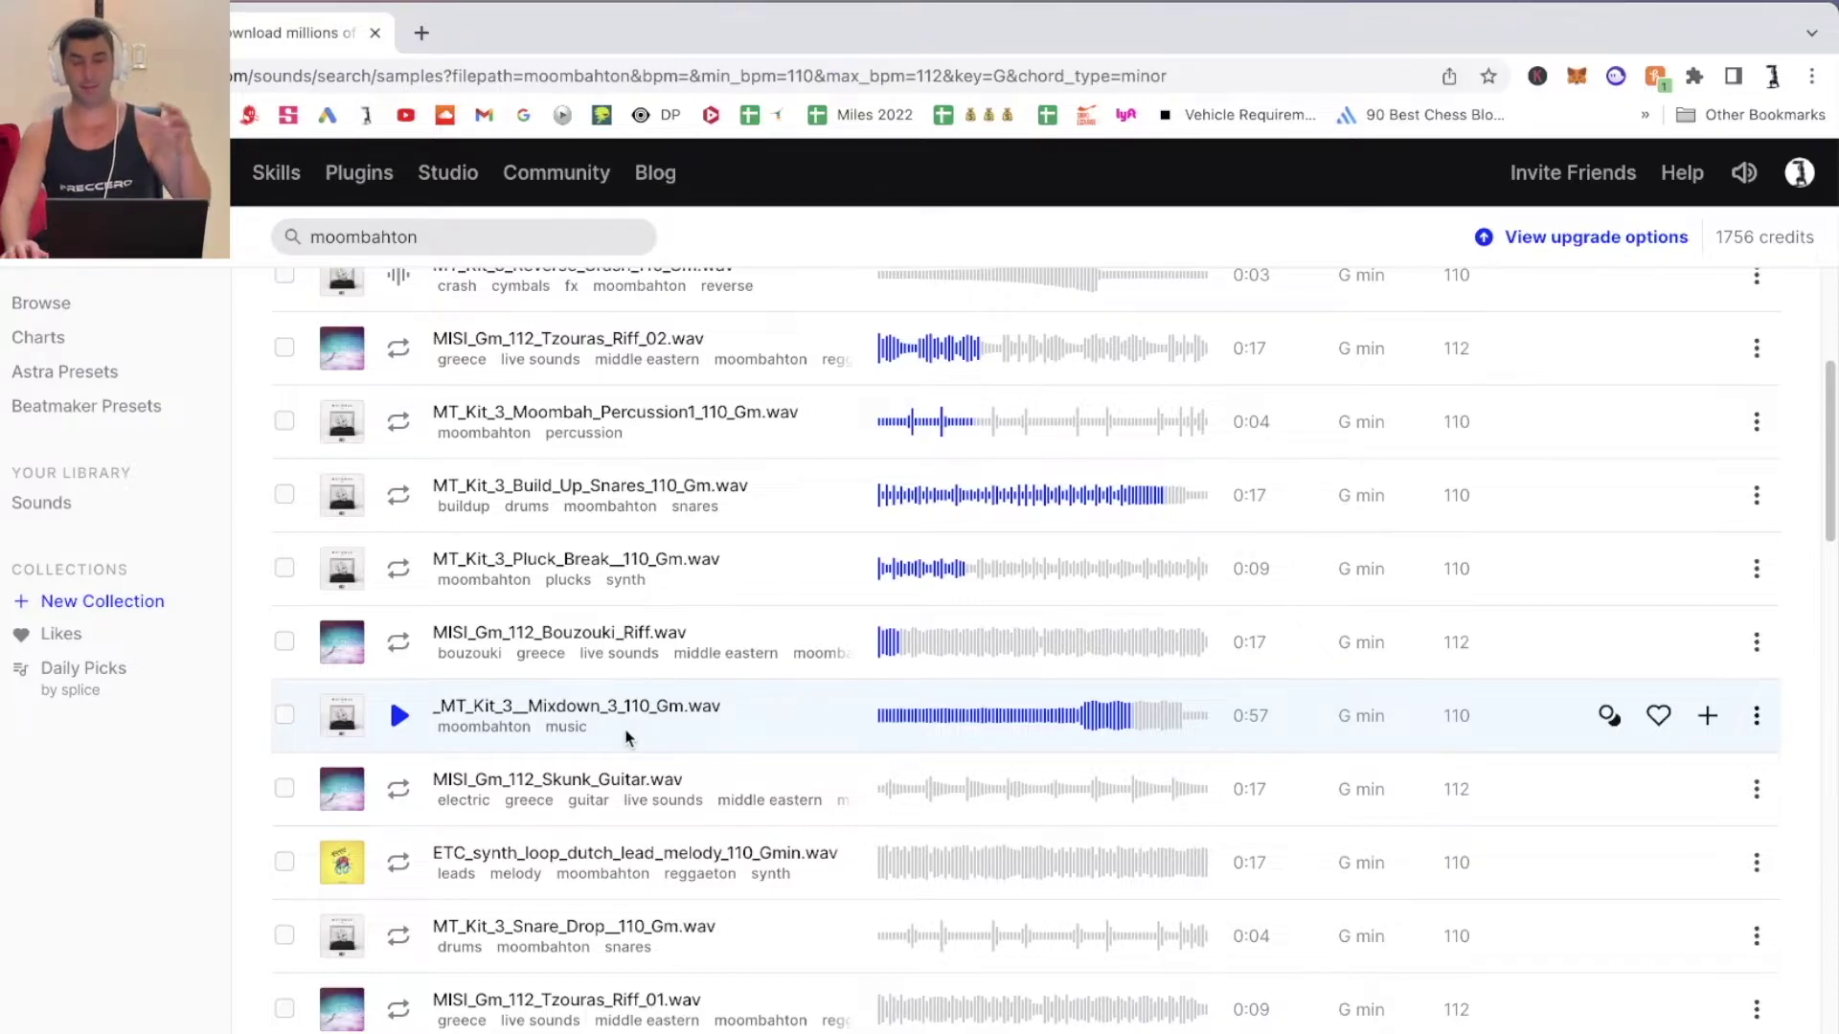
pyautogui.click(399, 715)
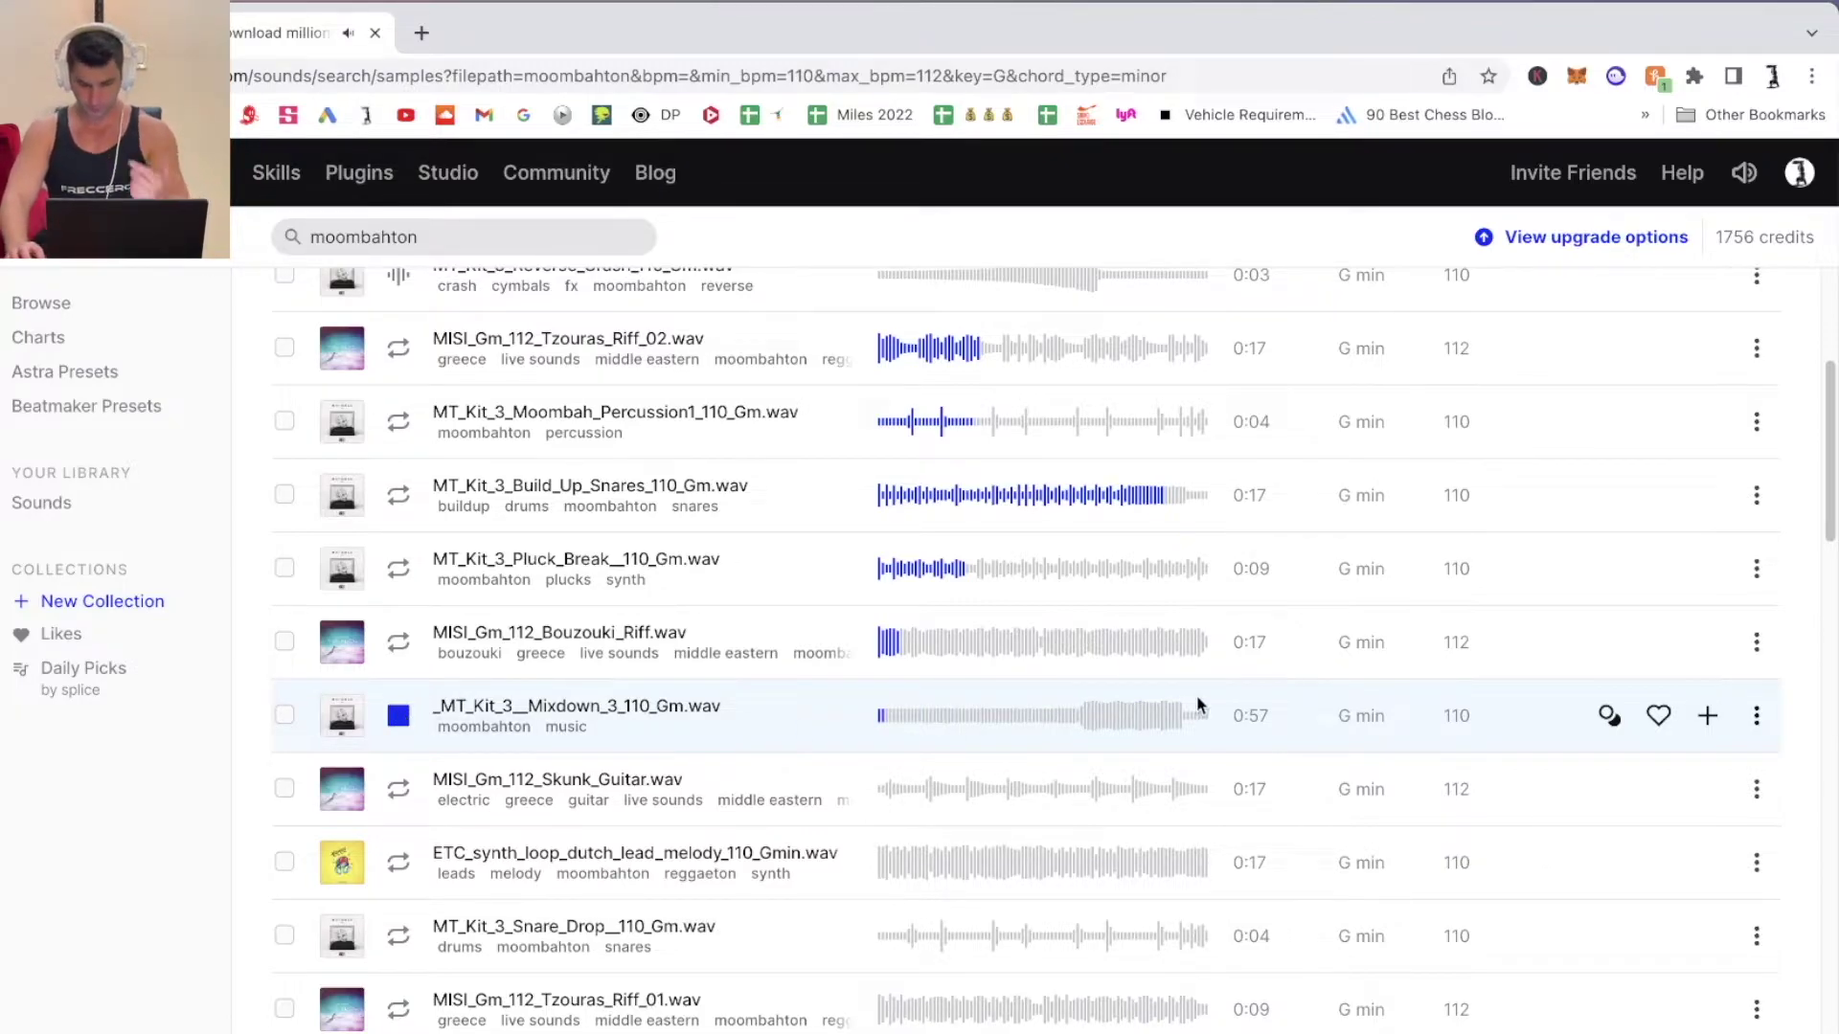
pyautogui.click(399, 790)
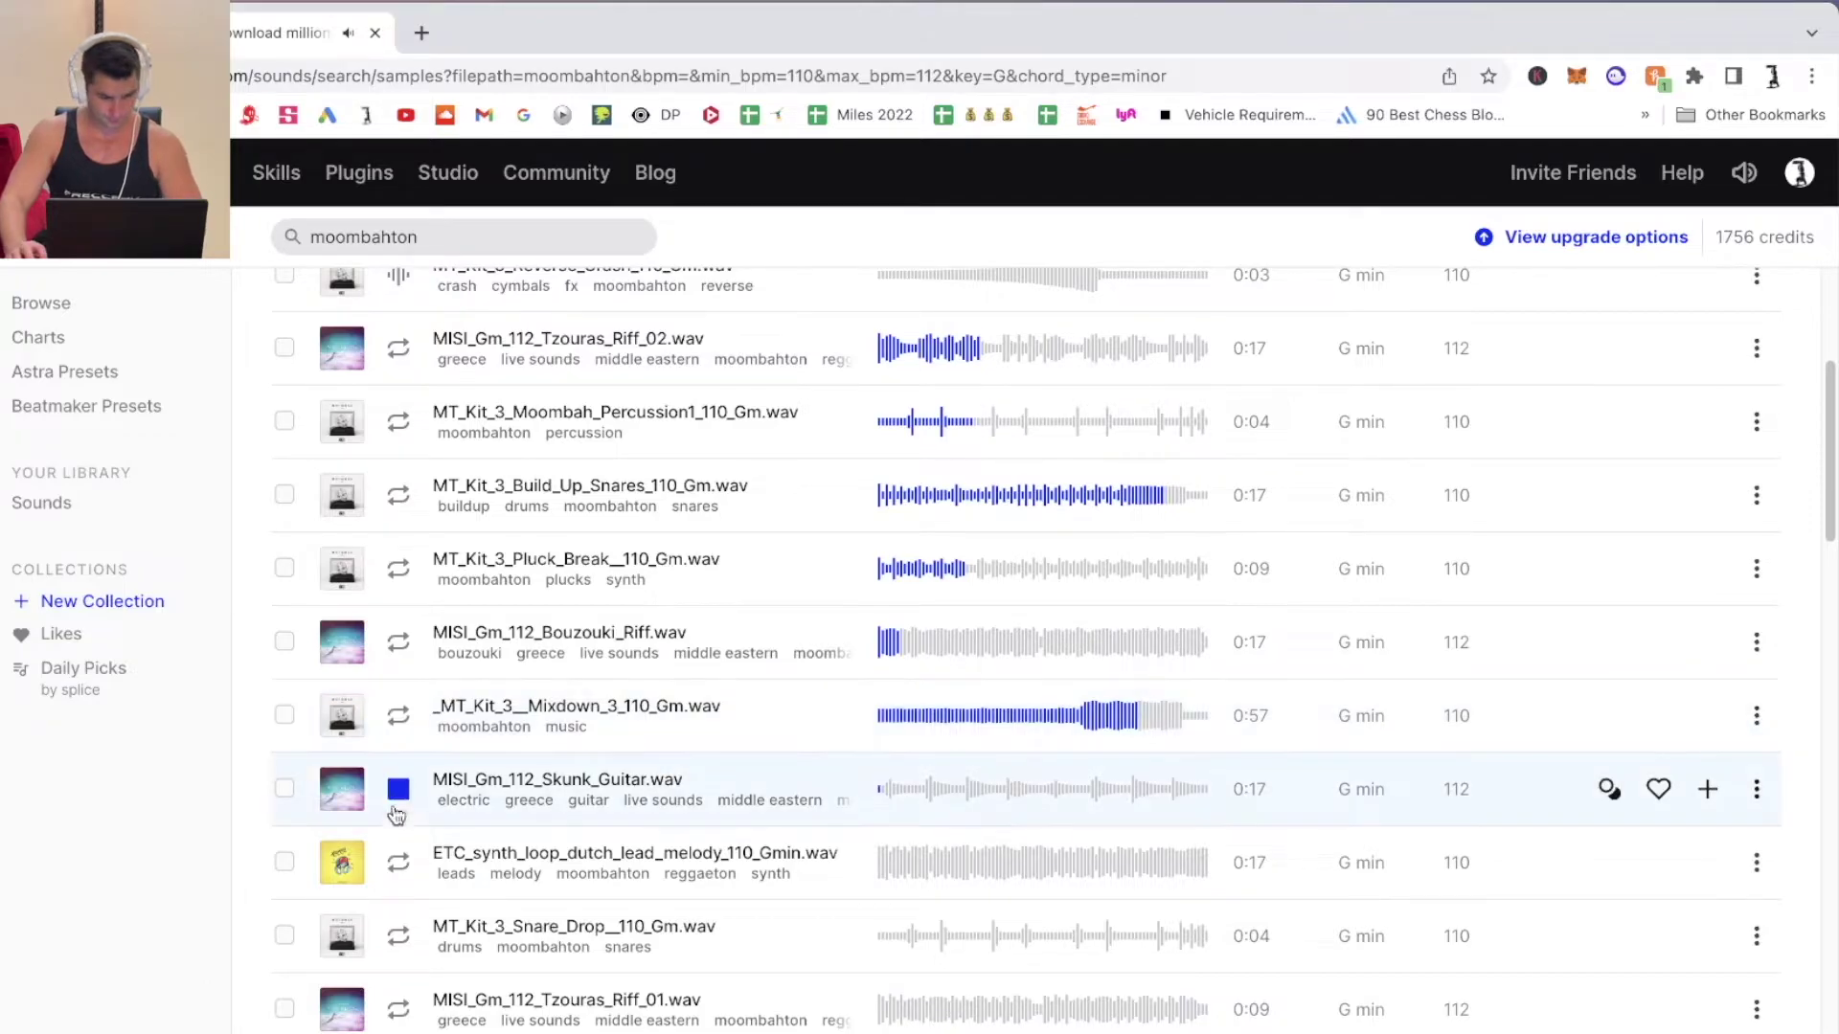
# - Preview the ETC_synth_loop_dutch_lead_melody_110_Gmin sample in the moombahton results
pyautogui.scroll(-2, 891, 787)
pyautogui.click(395, 661)
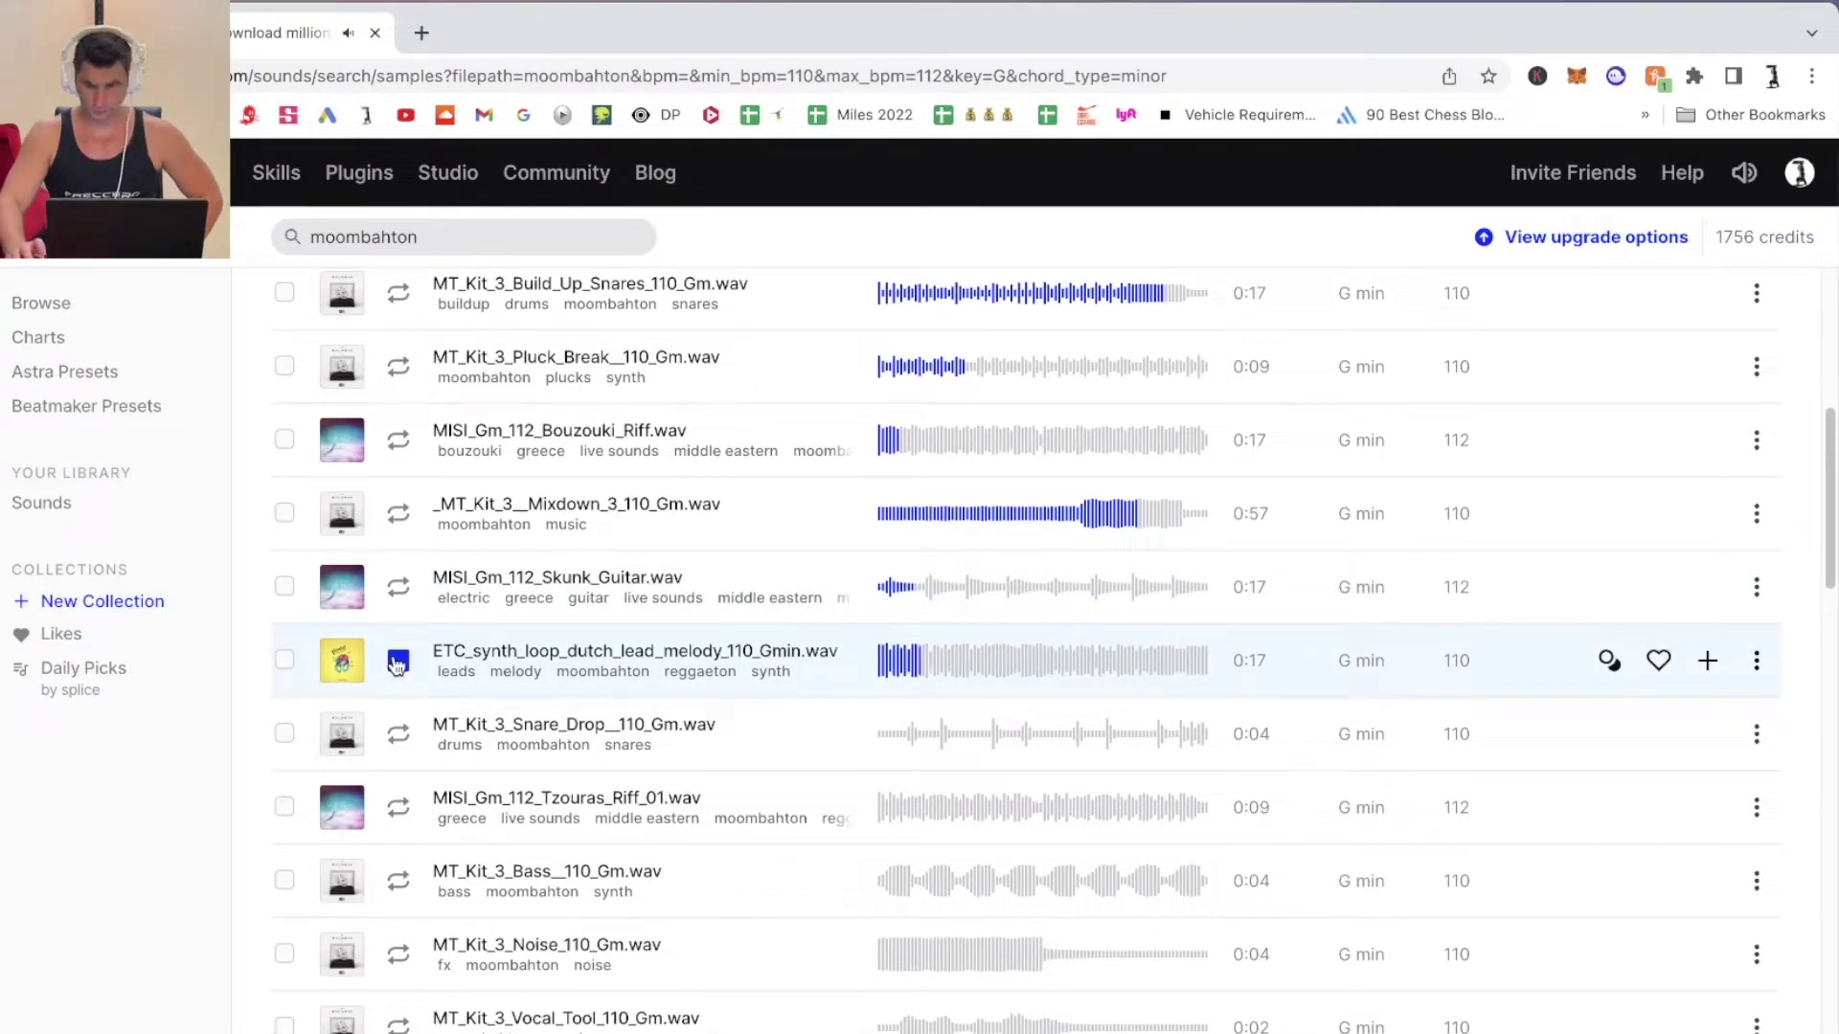
pyautogui.scroll(6, 396, 662)
pyautogui.scroll(-5, 406, 752)
pyautogui.scroll(6, 406, 753)
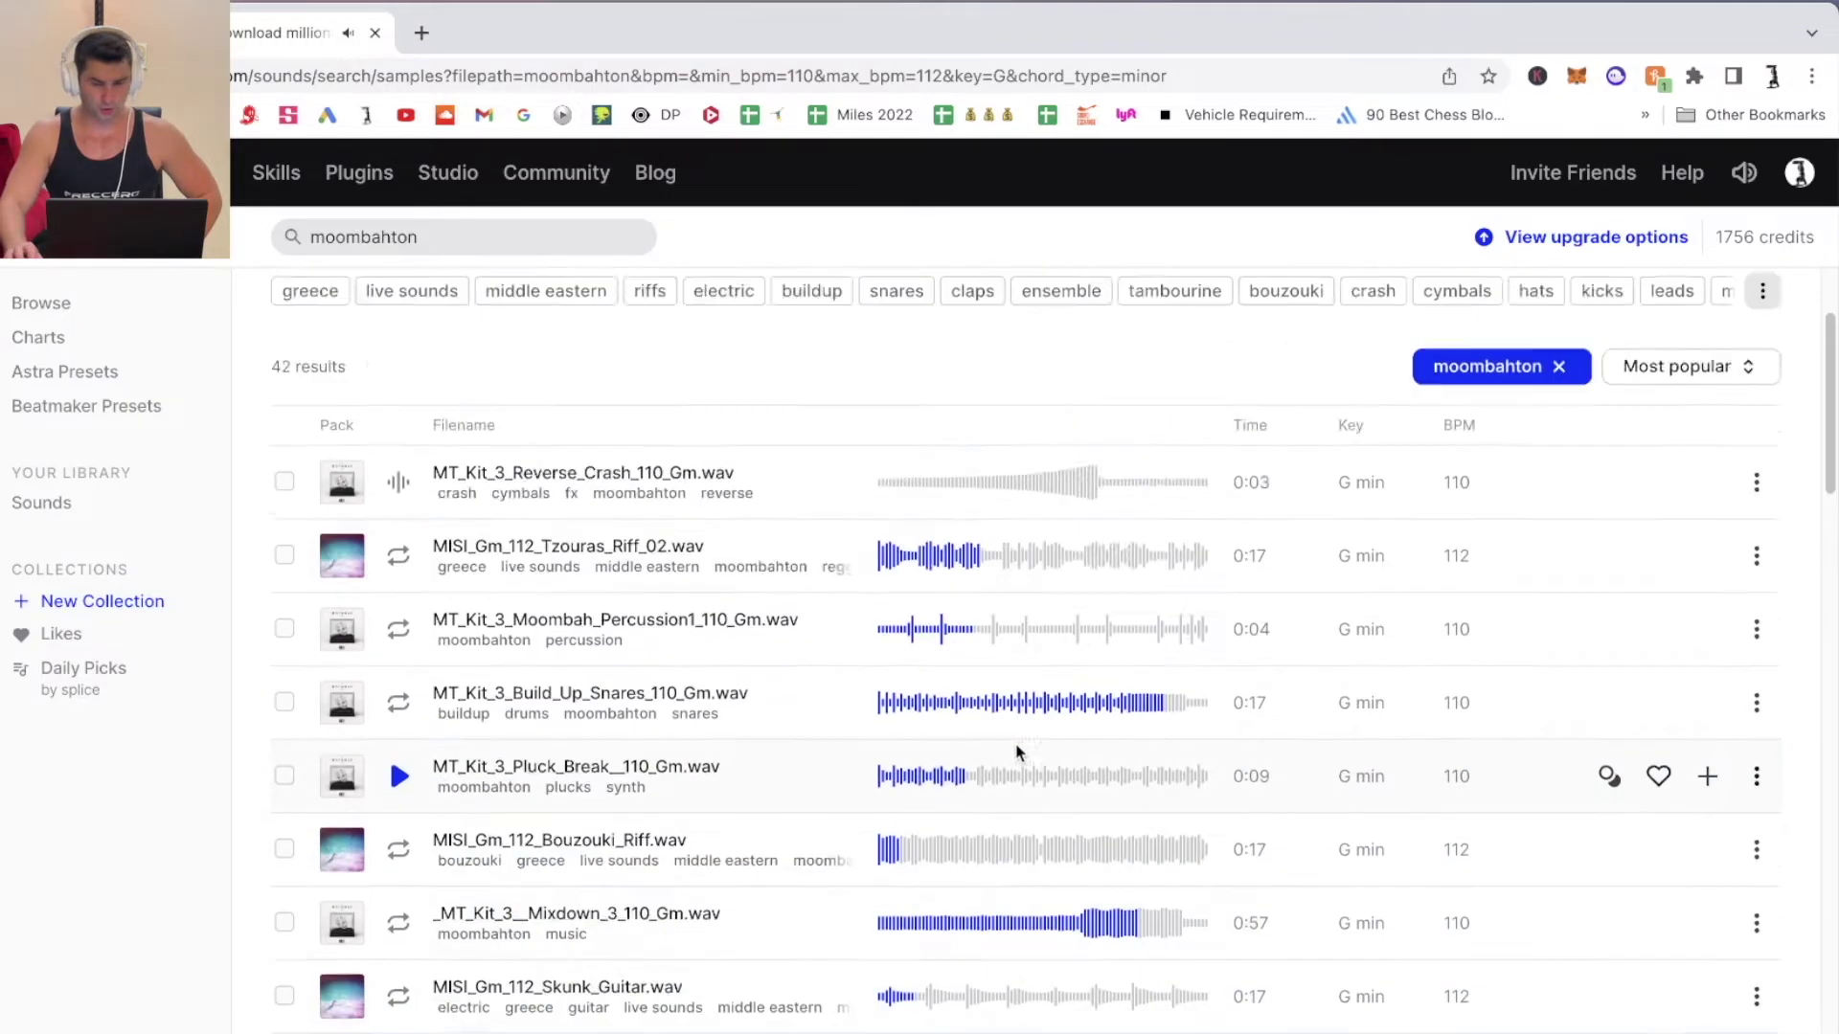
# - Review the sort options for the moombahton results and replay the ETC synth loop dutch lead melody sample
pyautogui.click(1694, 546)
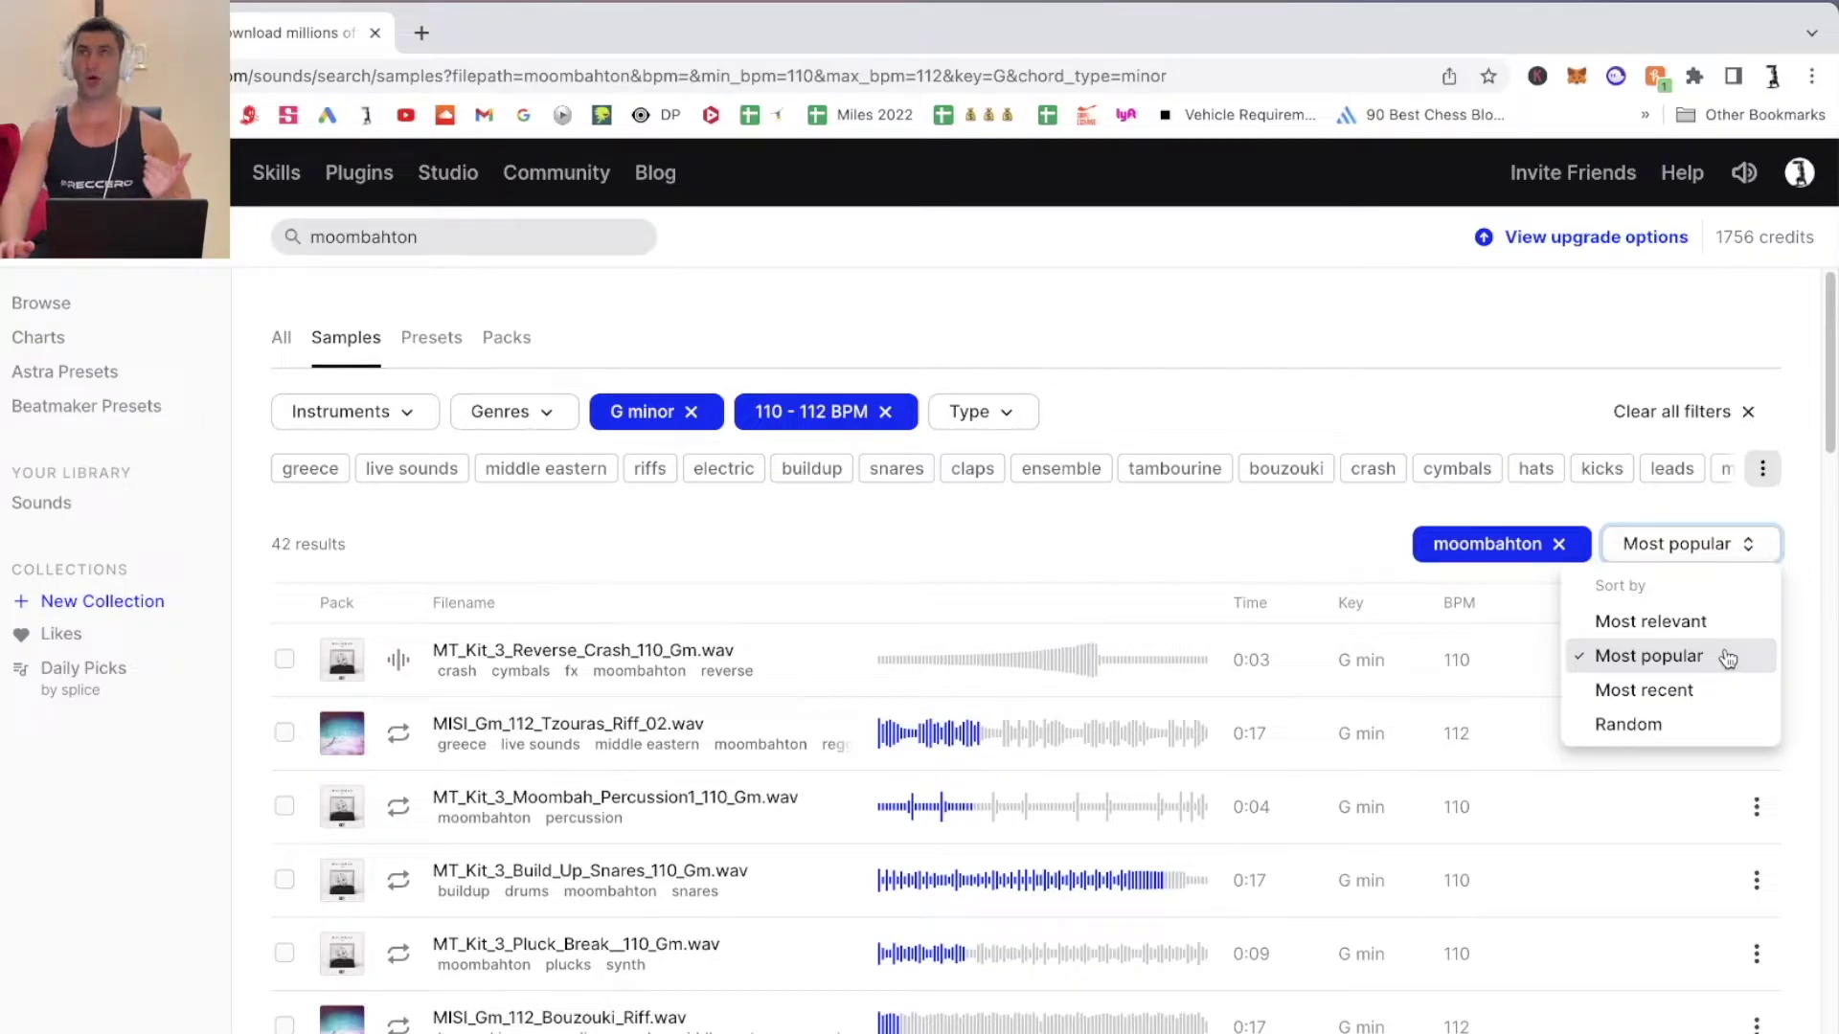
pyautogui.click(1141, 534)
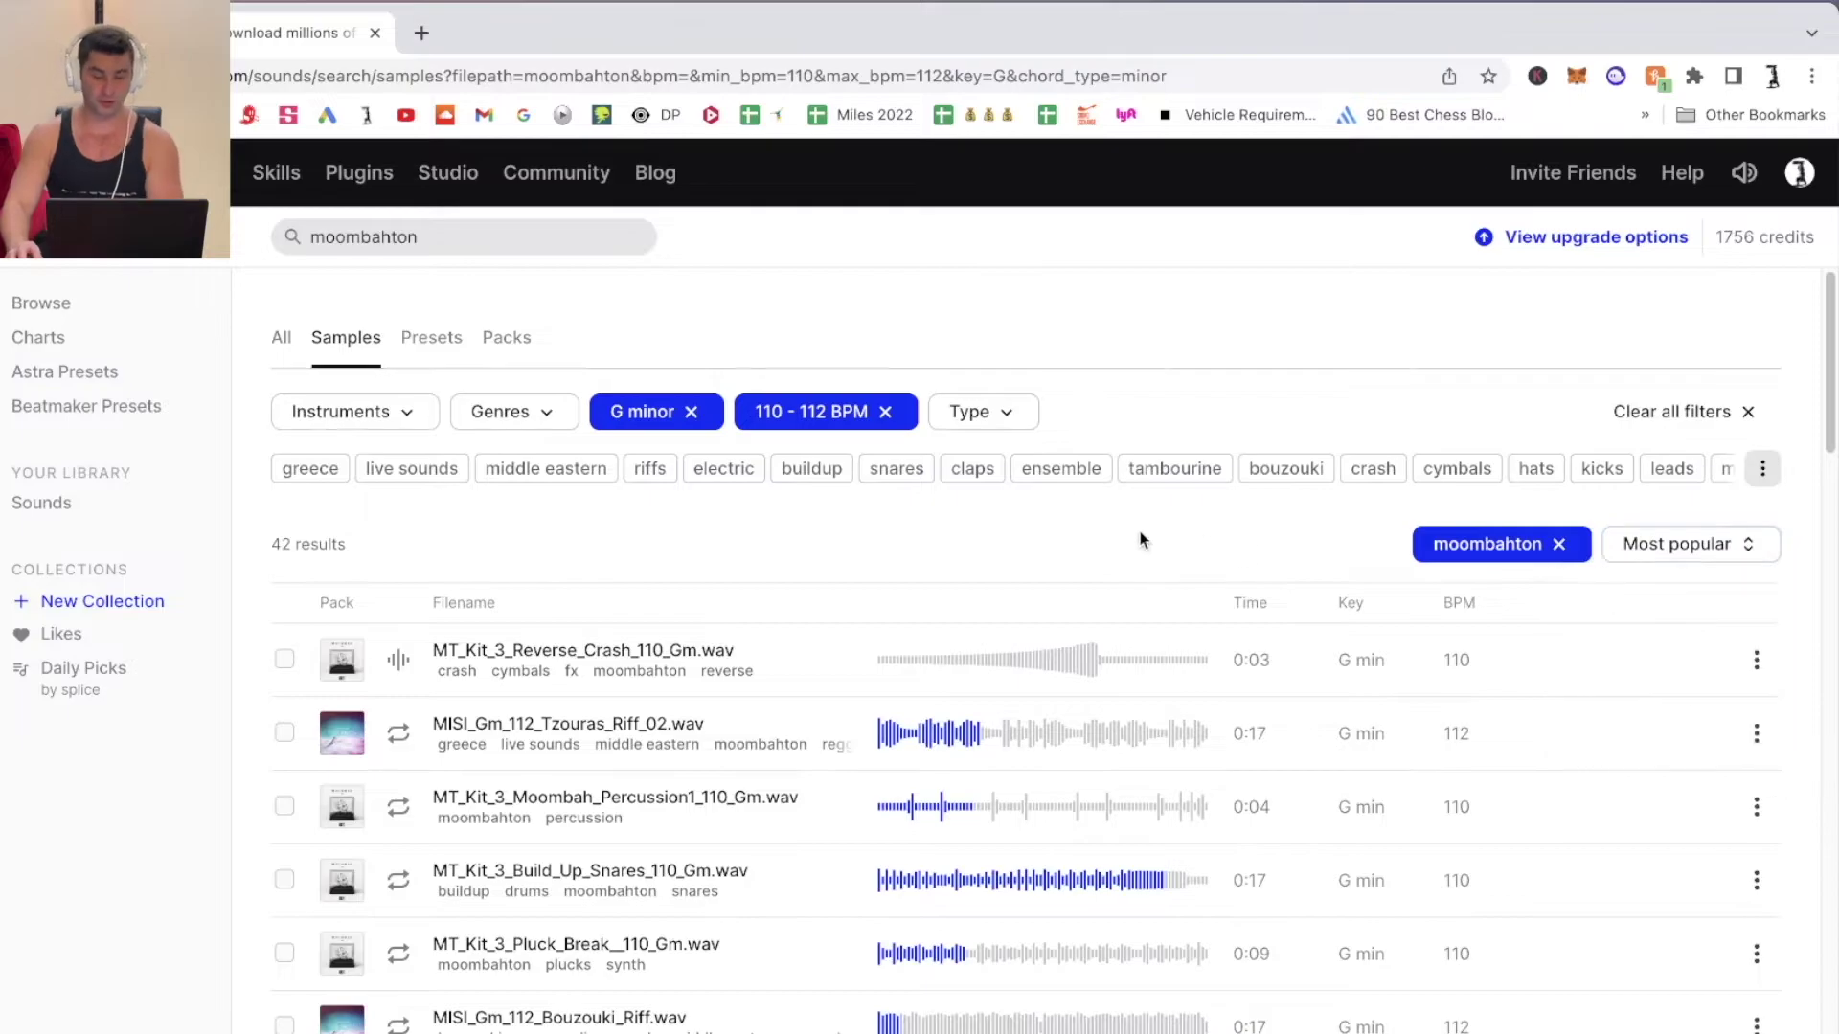
pyautogui.scroll(-5, 388, 698)
pyautogui.click(398, 721)
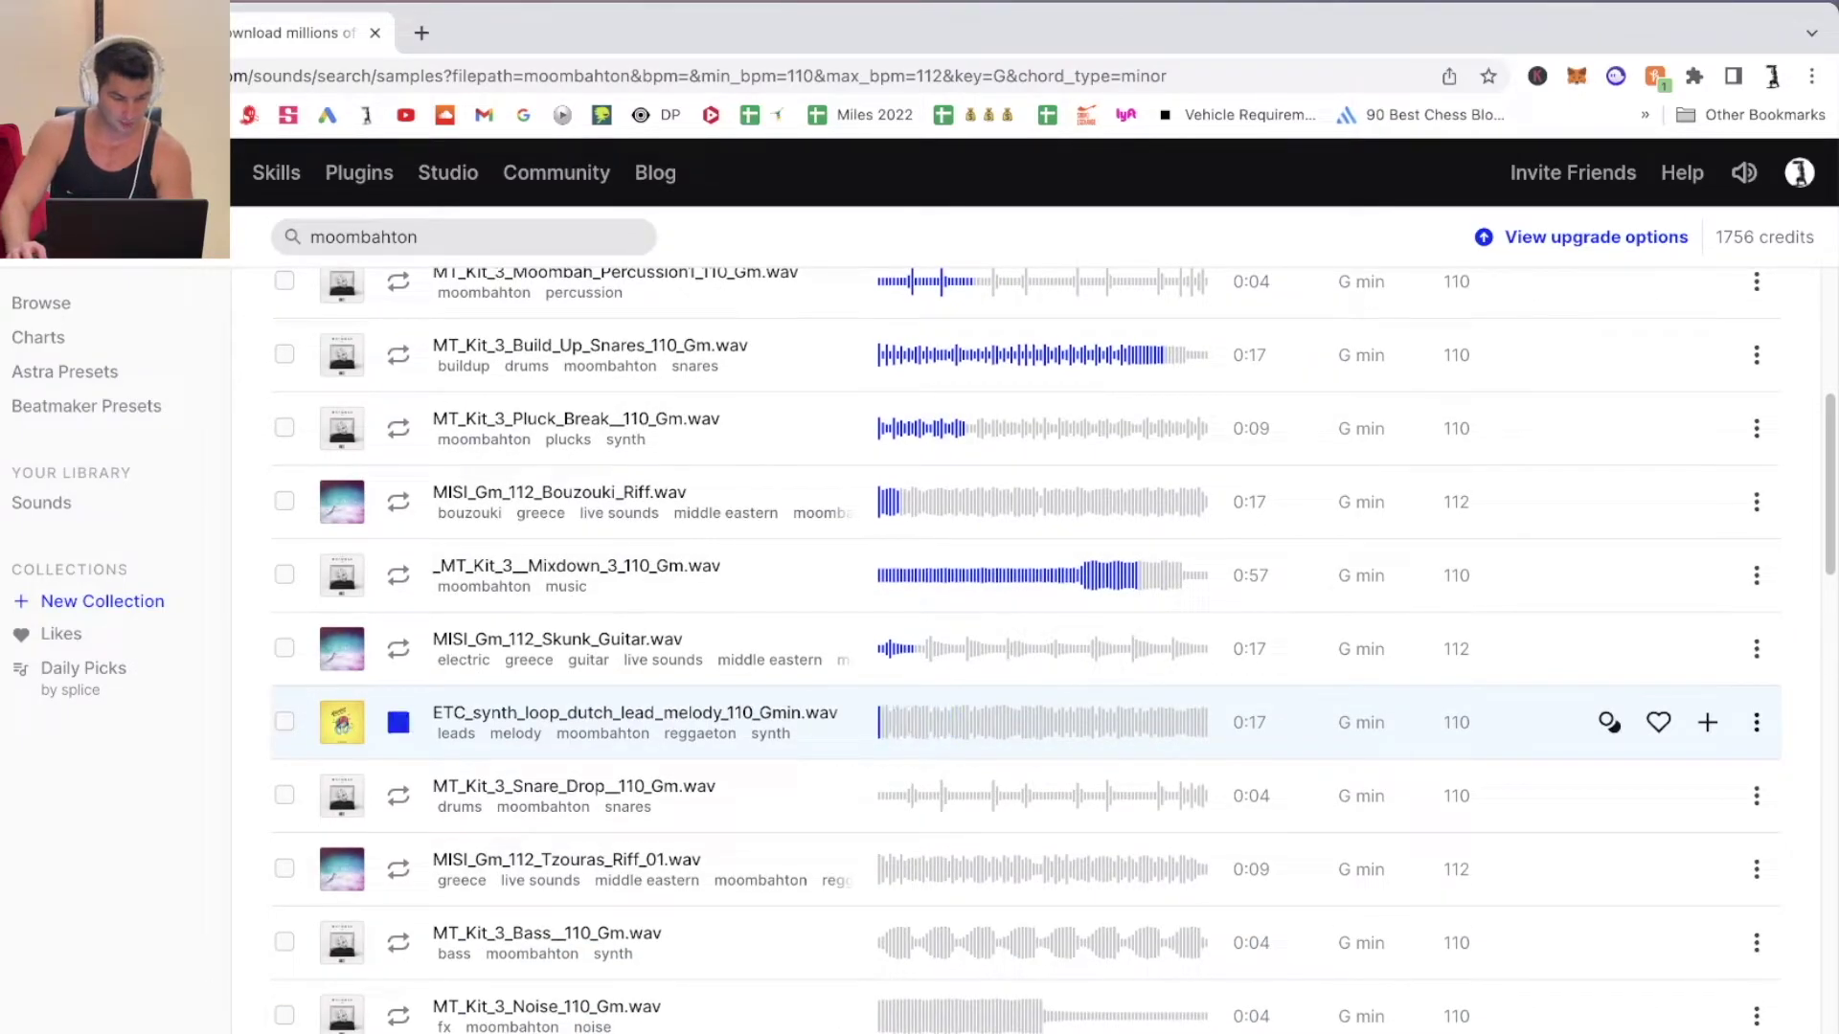
pyautogui.scroll(5, 398, 944)
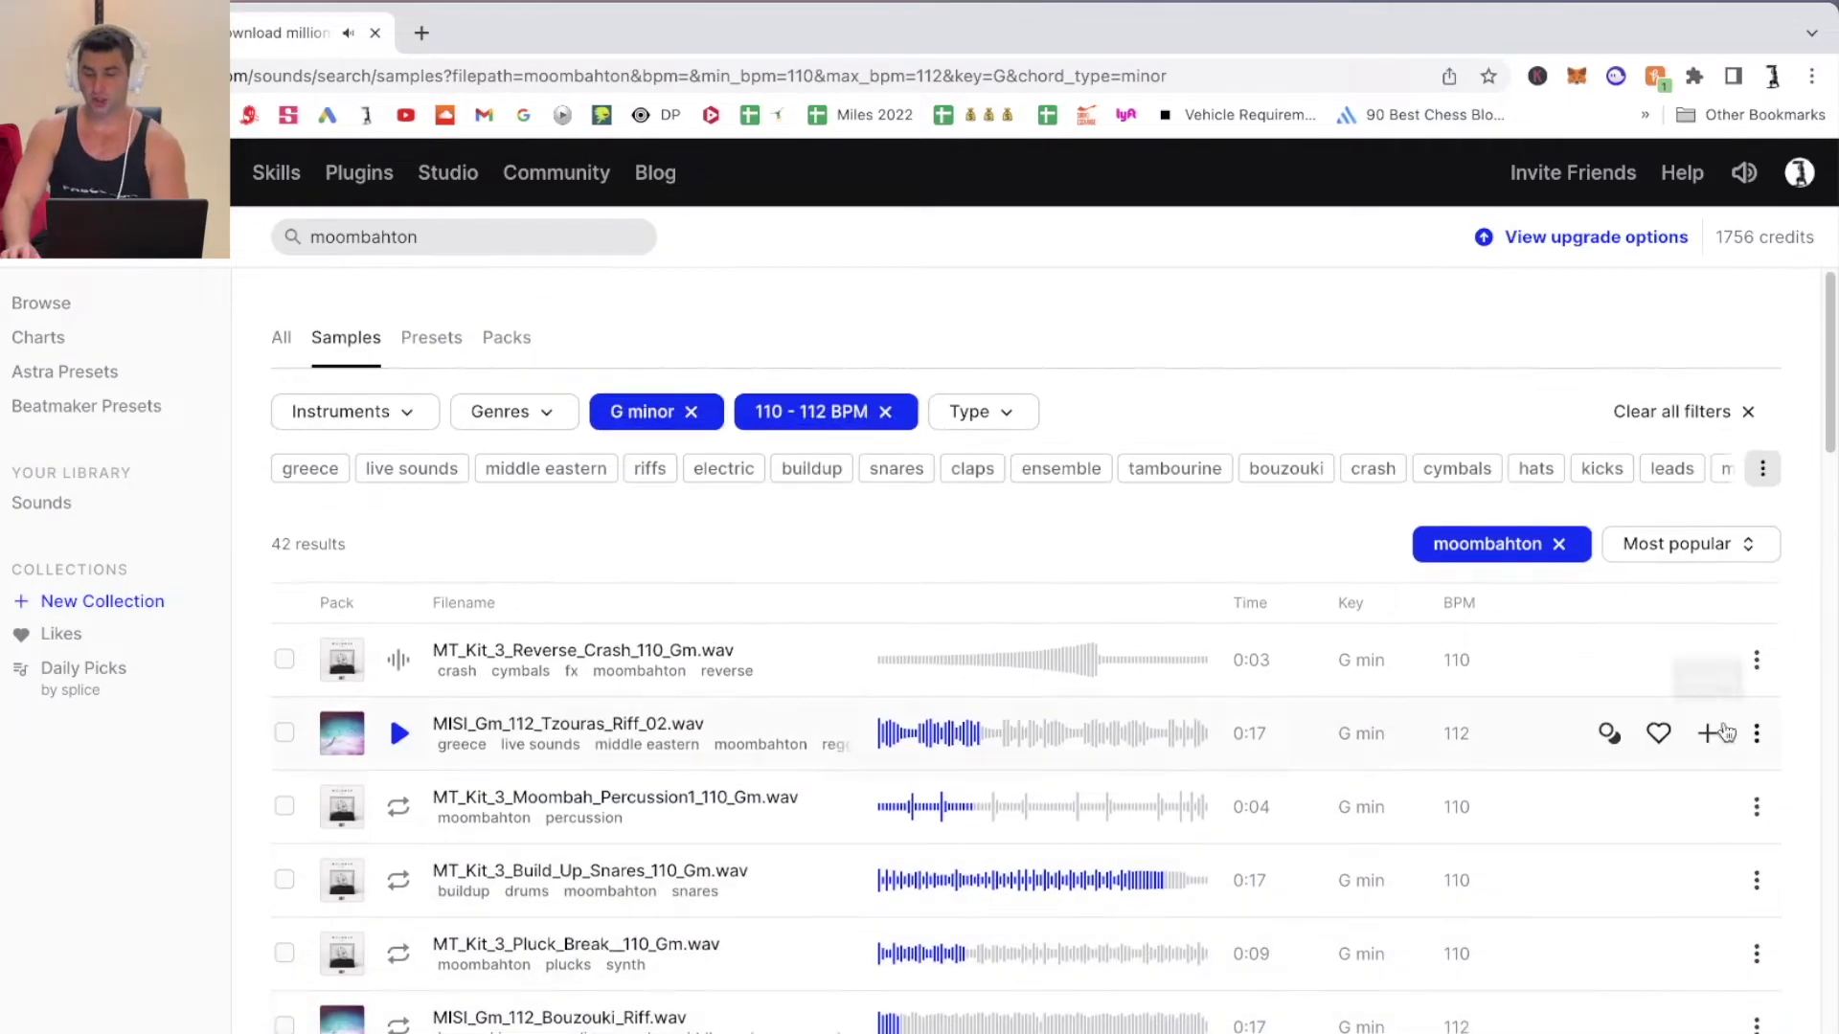
pyautogui.click(1719, 544)
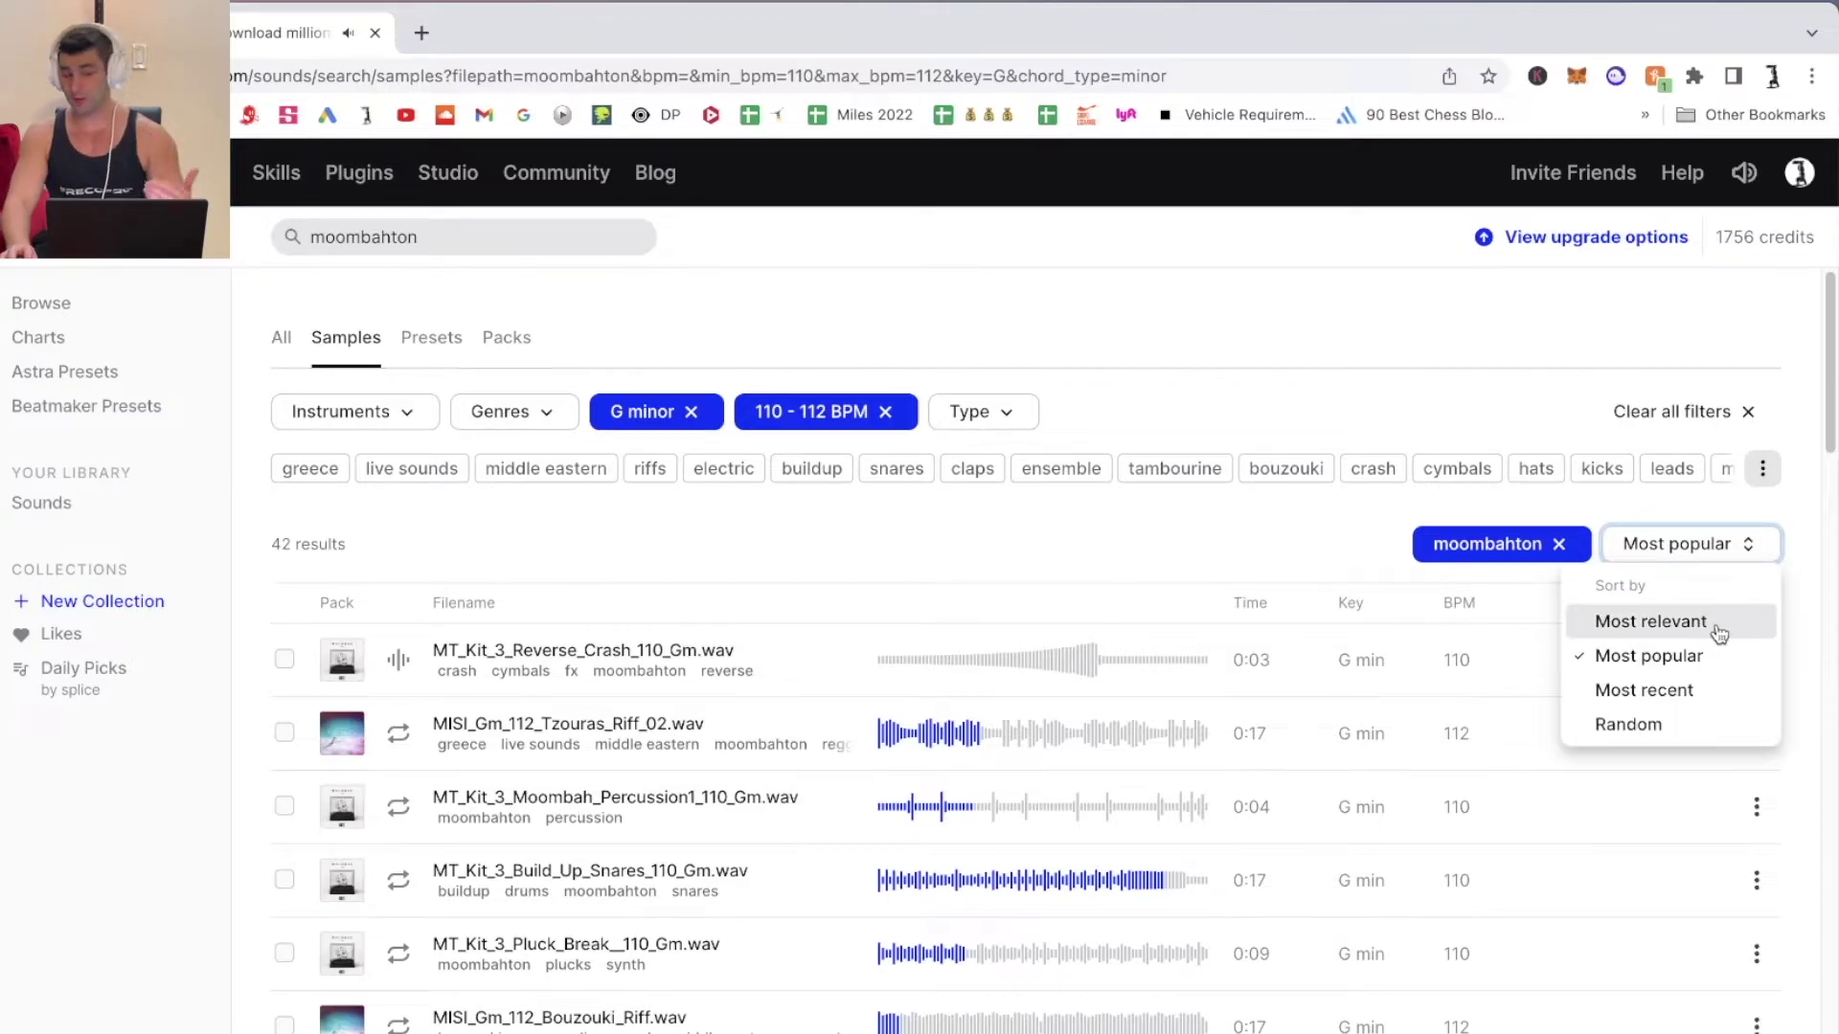
# - Change the search term to moombahcore and show only its samples
pyautogui.click(411, 237)
pyautogui.moveTo(411, 237); pyautogui.dragTo(392, 240)
pyautogui.write('core')
pyautogui.press('Return')
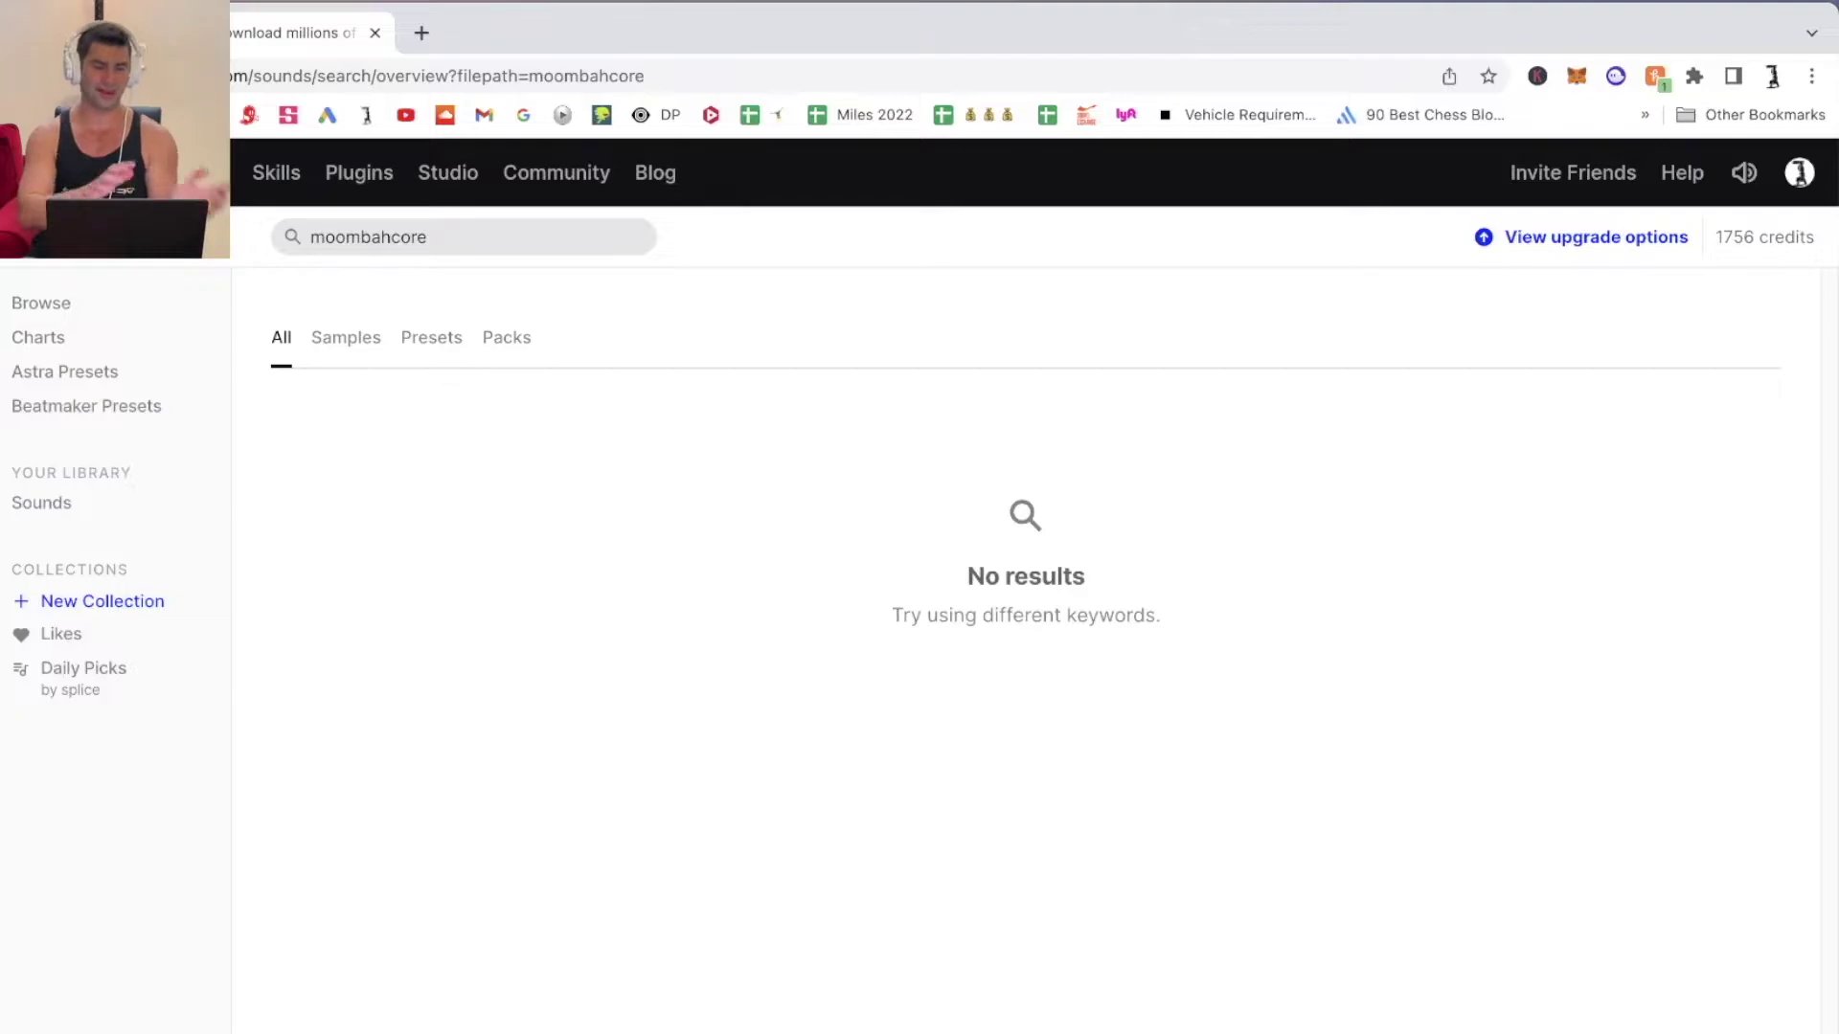
pyautogui.click(325, 343)
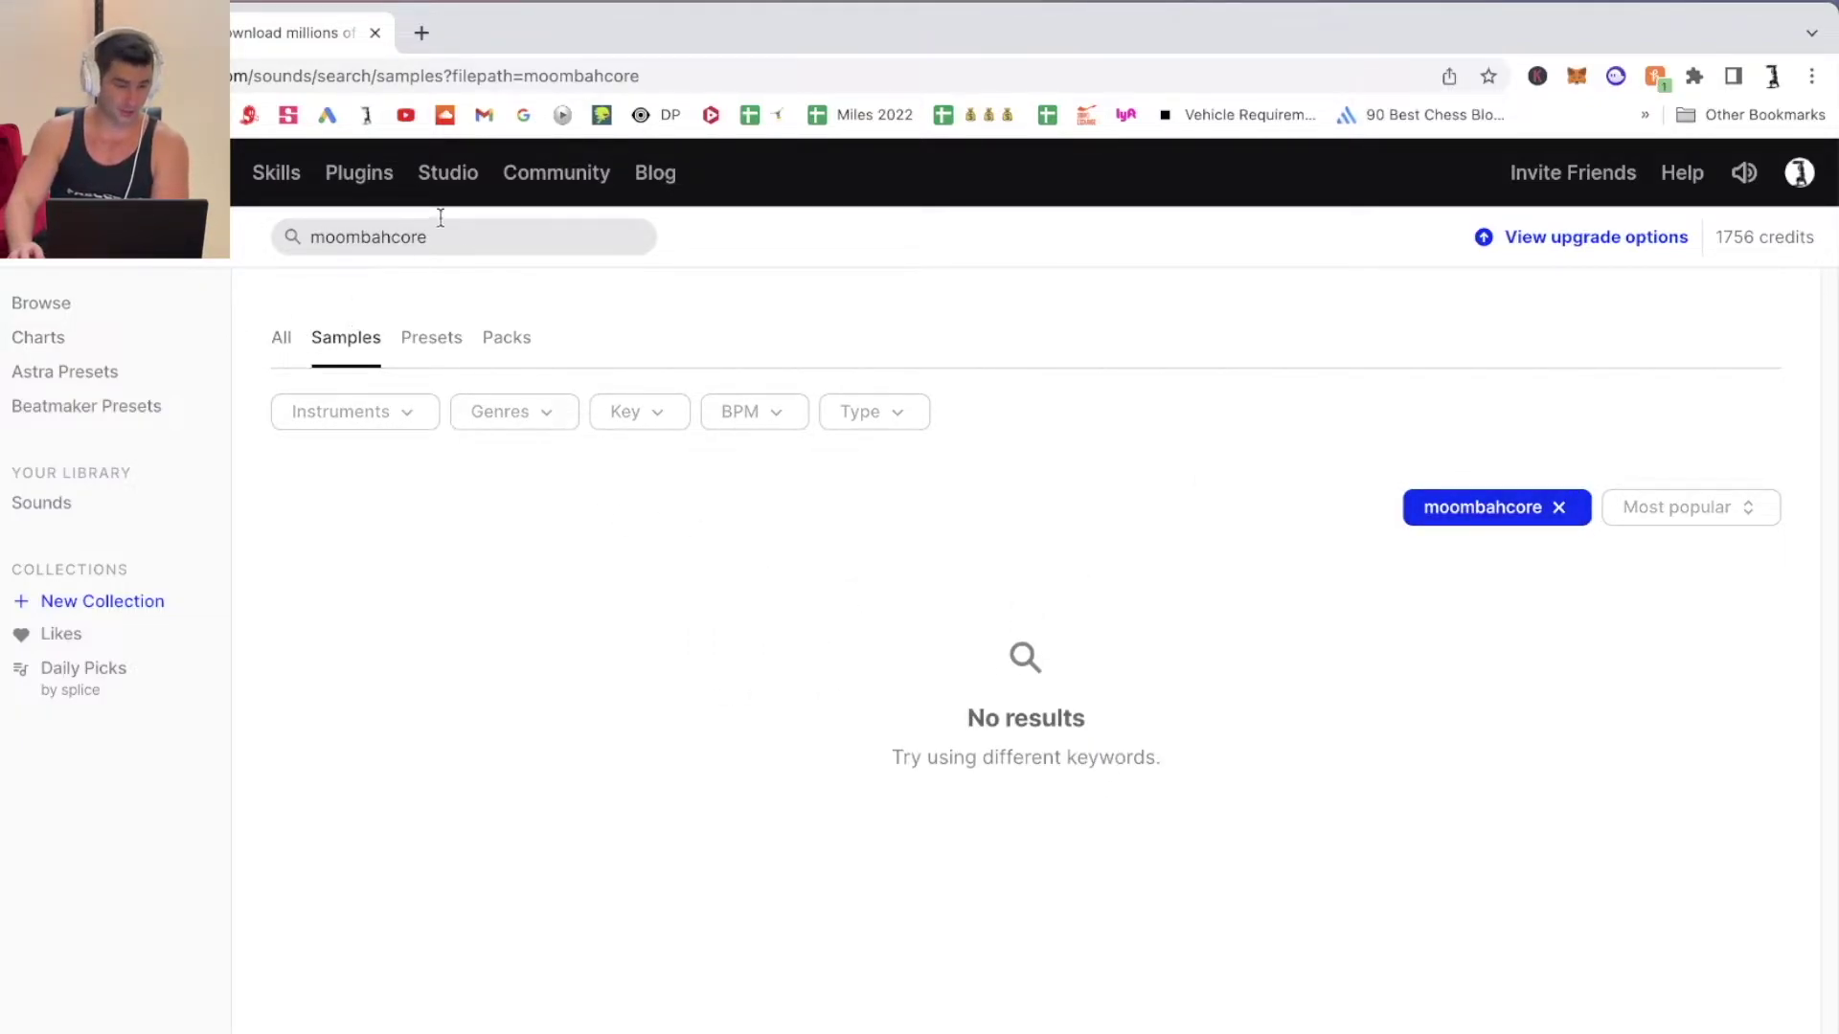
# - Search for moombahton dubstep, limit the results to samples and sort them by most relevant
pyautogui.moveTo(433, 237); pyautogui.dragTo(377, 238)
pyautogui.write('ahton')
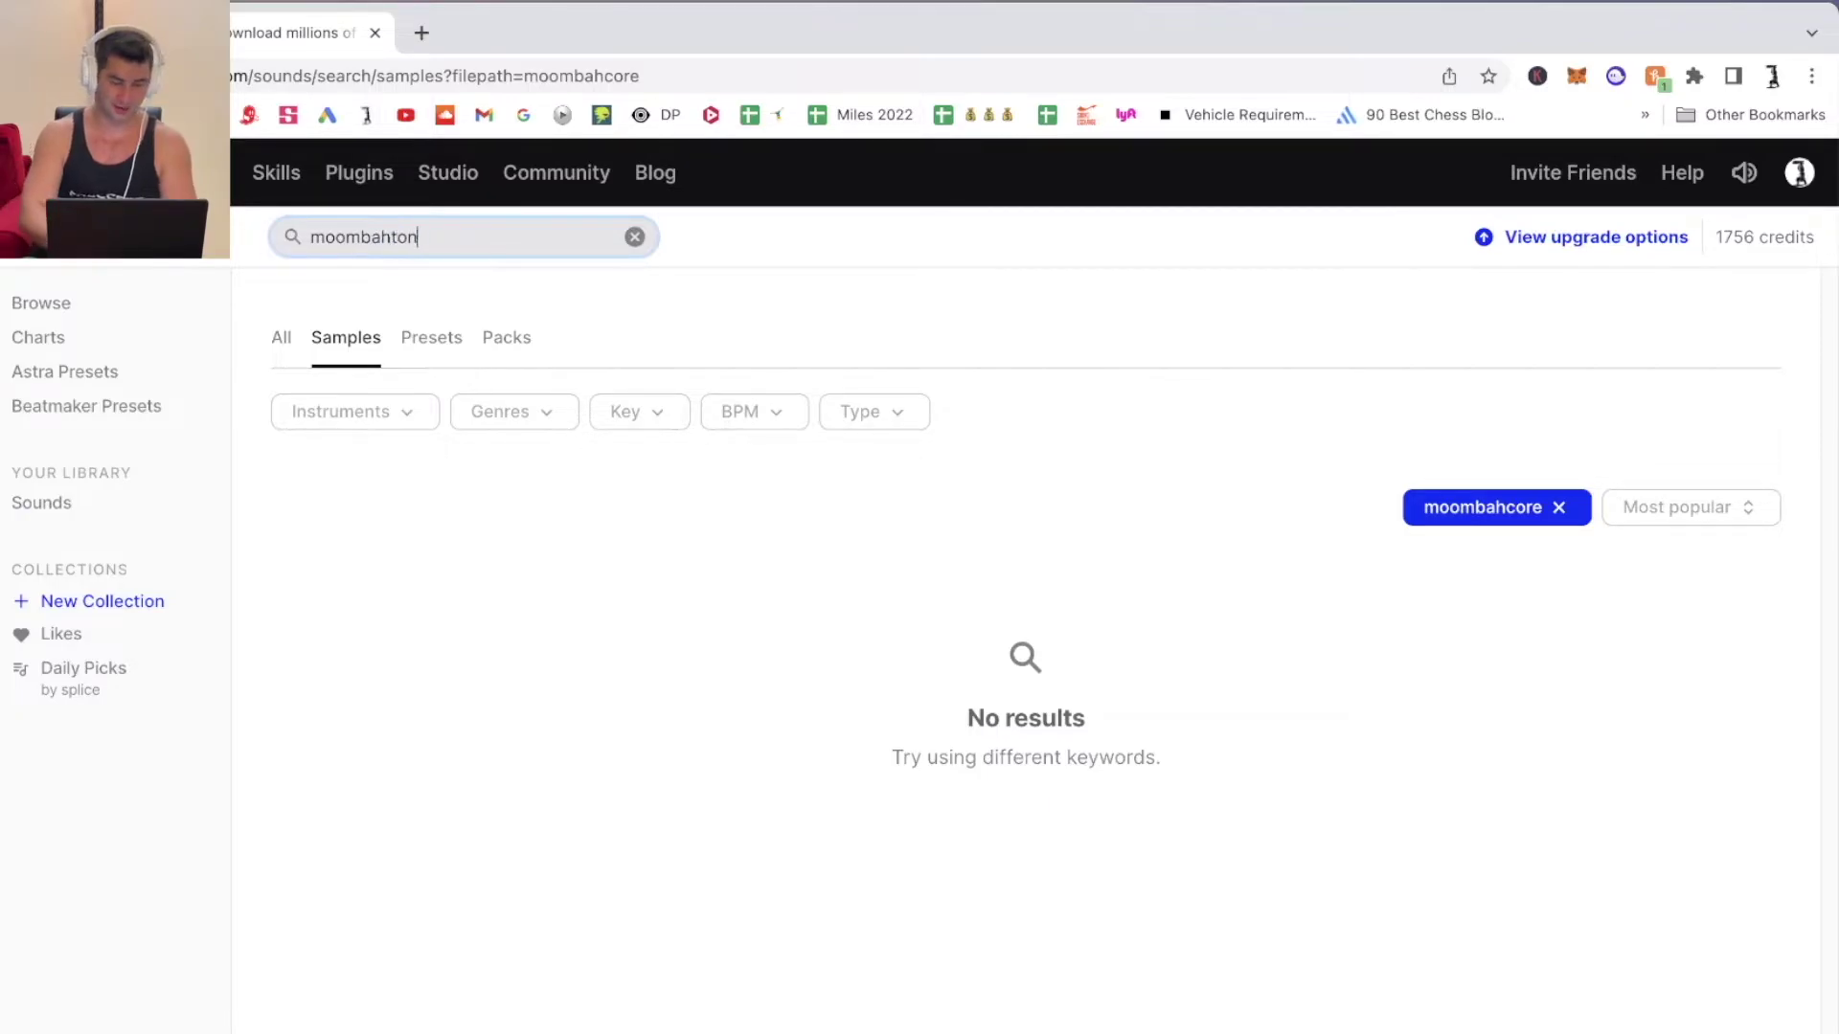
pyautogui.write(' dubstep')
pyautogui.press('Return')
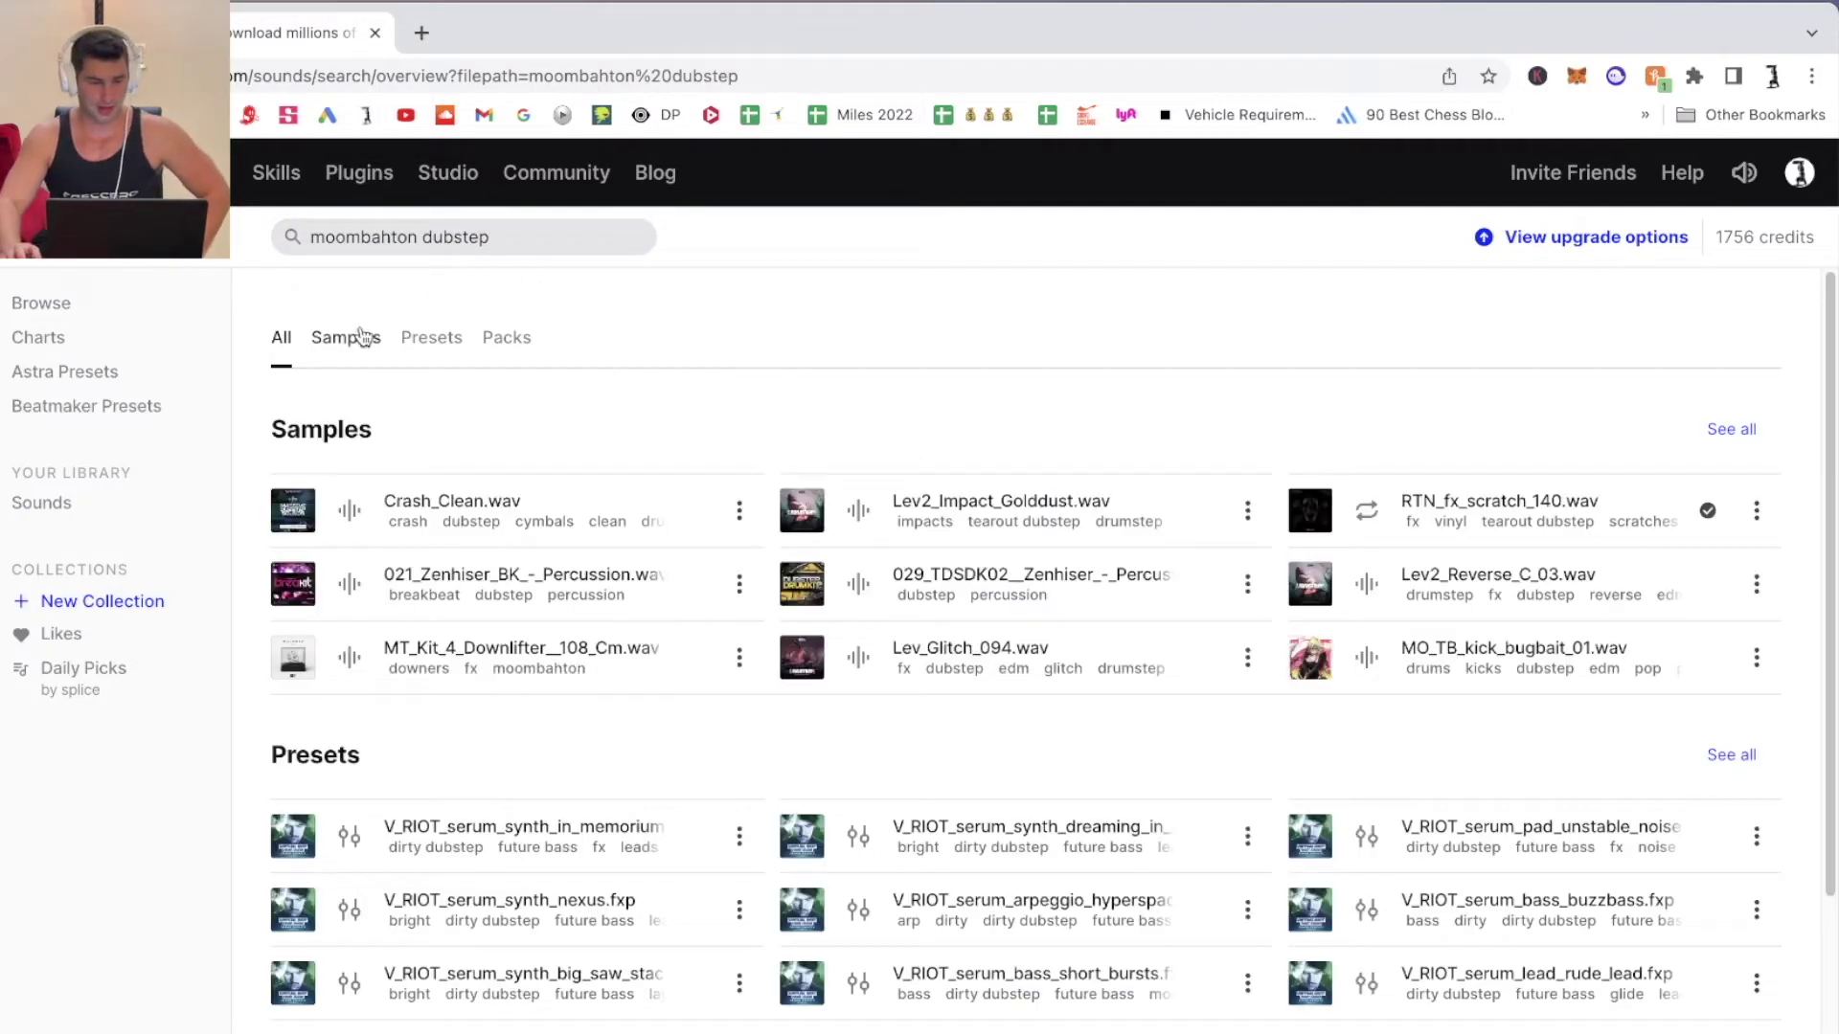
pyautogui.click(1691, 543)
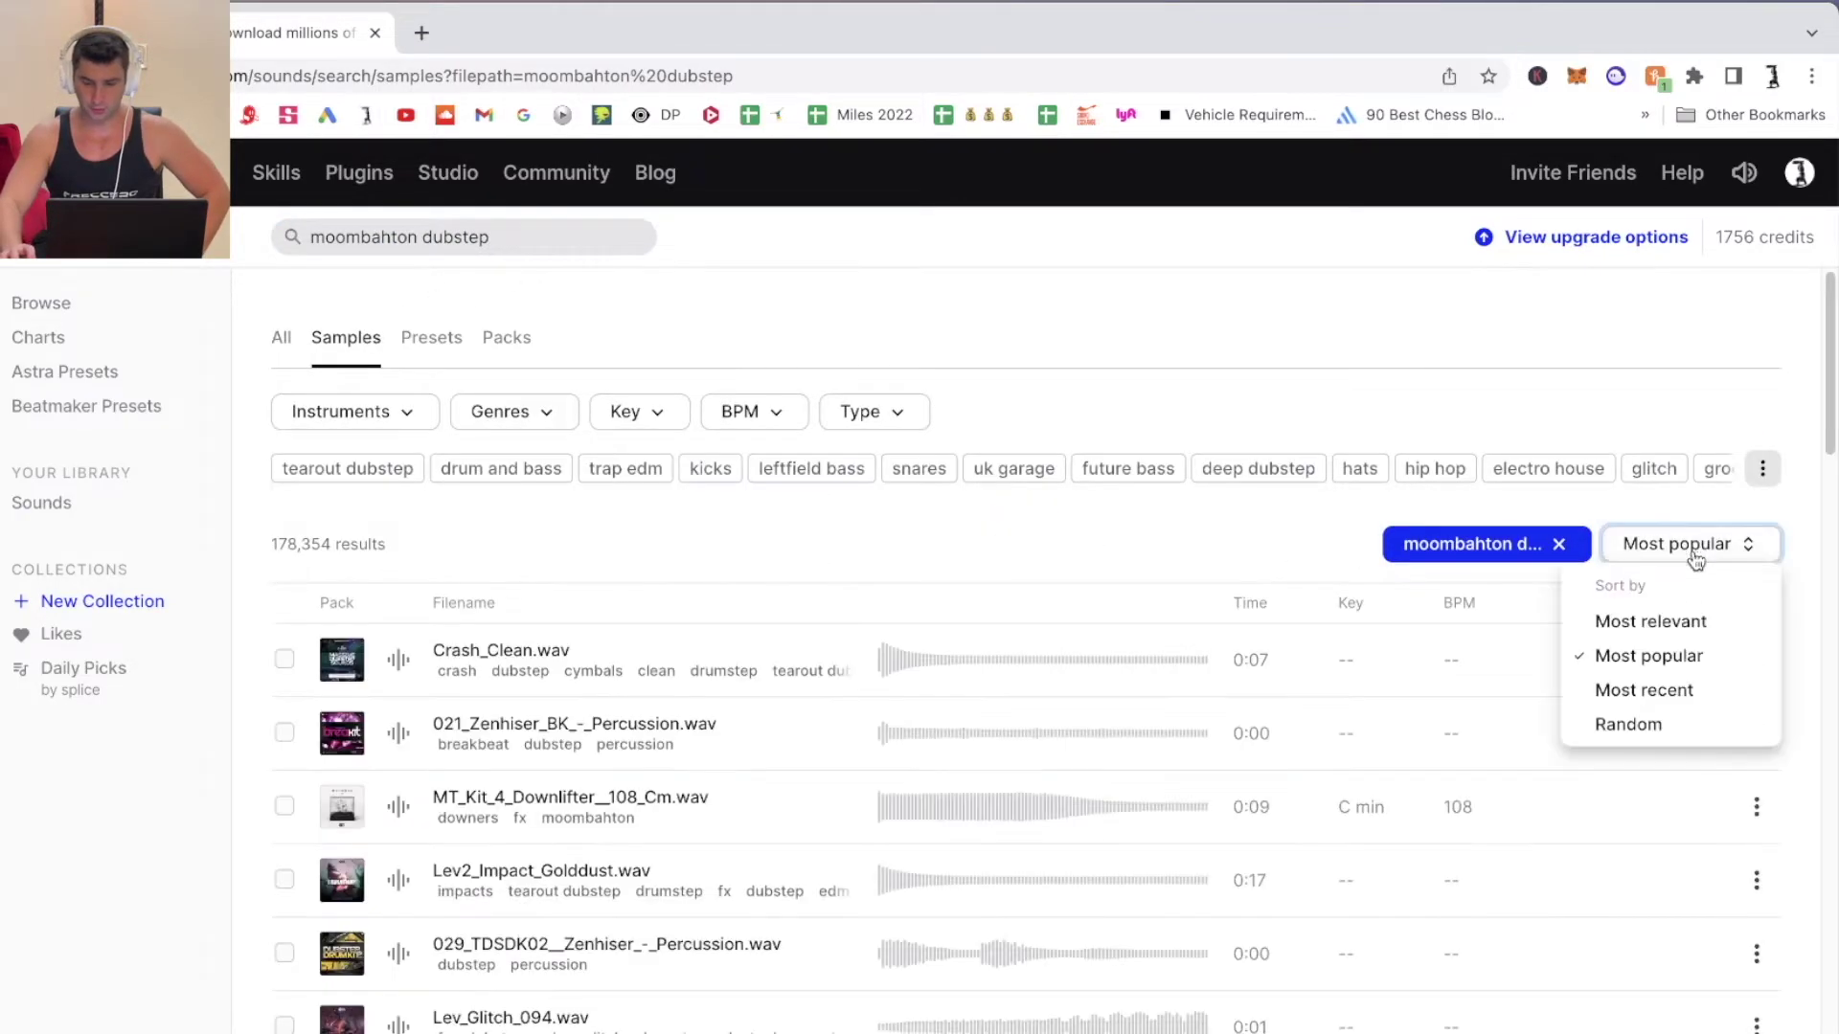
pyautogui.click(1686, 622)
# - Preview the 95_-_Moombahton.wav and 102_-_Moombahton.wav samples and review the sort options again
pyautogui.click(400, 660)
pyautogui.click(397, 736)
pyautogui.scroll(-1, 398, 709)
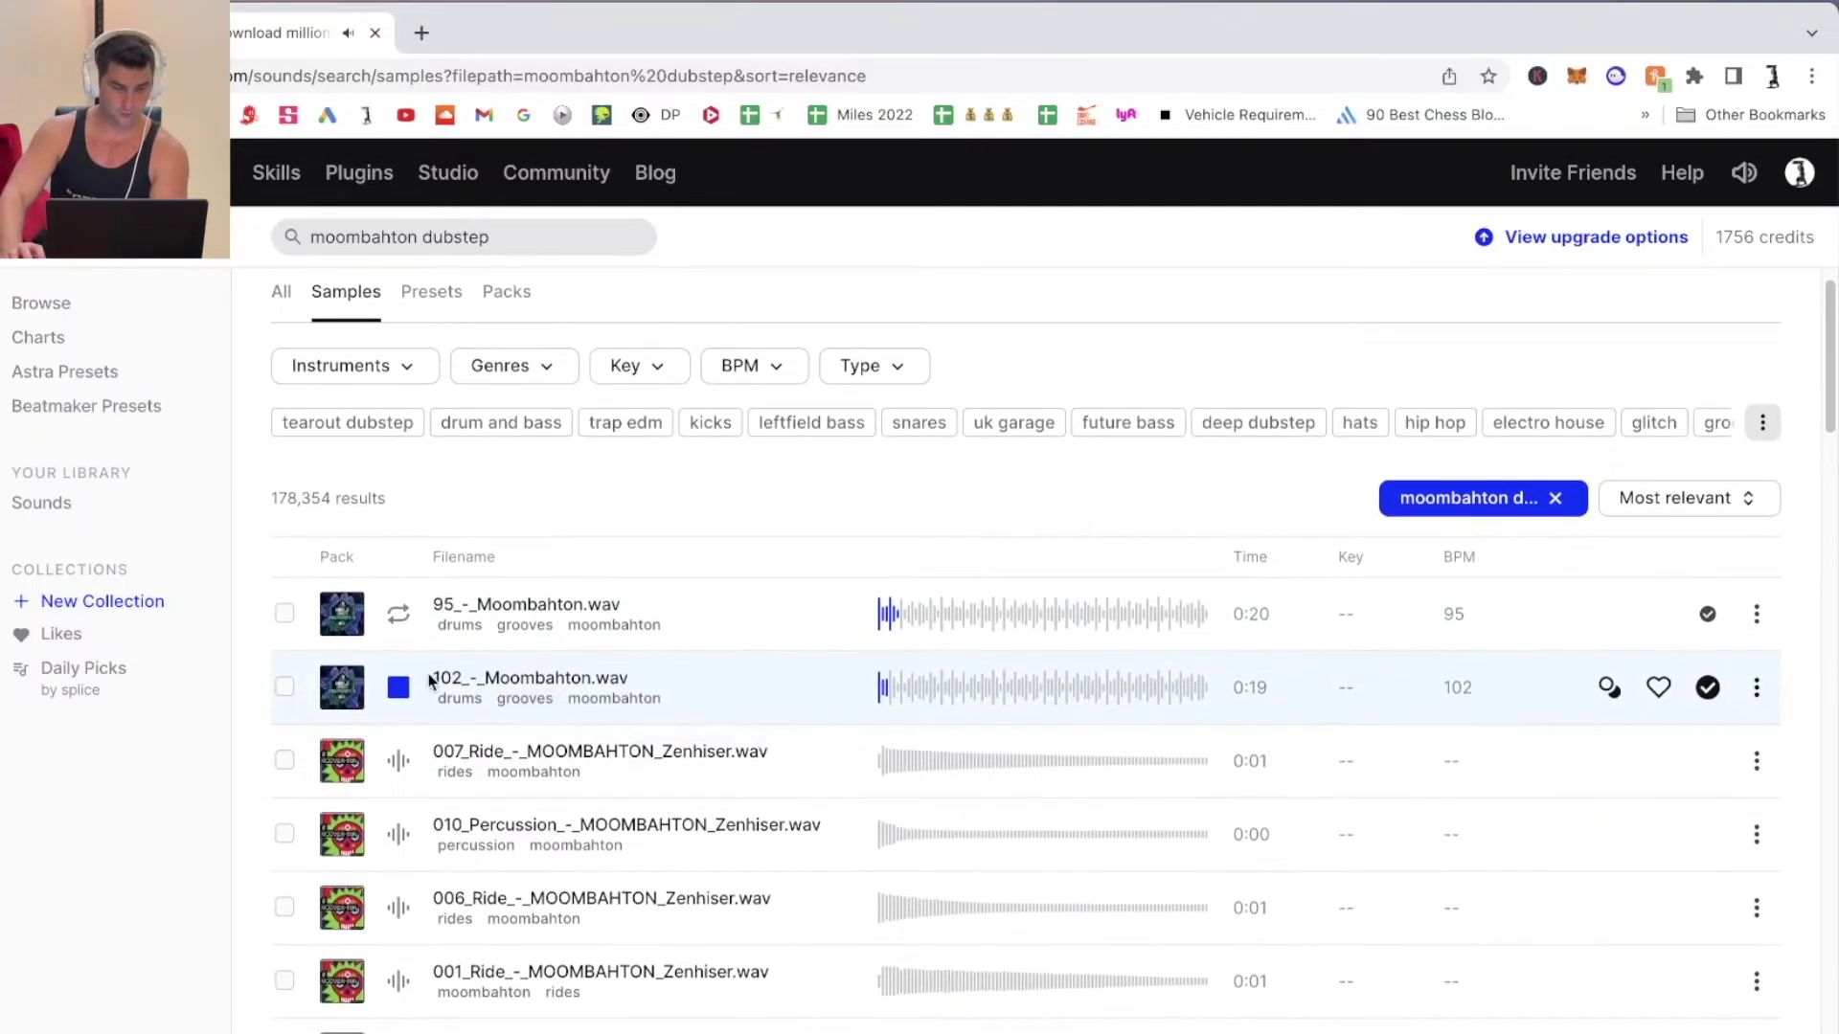
pyautogui.scroll(1, 1308, 691)
pyautogui.click(1686, 540)
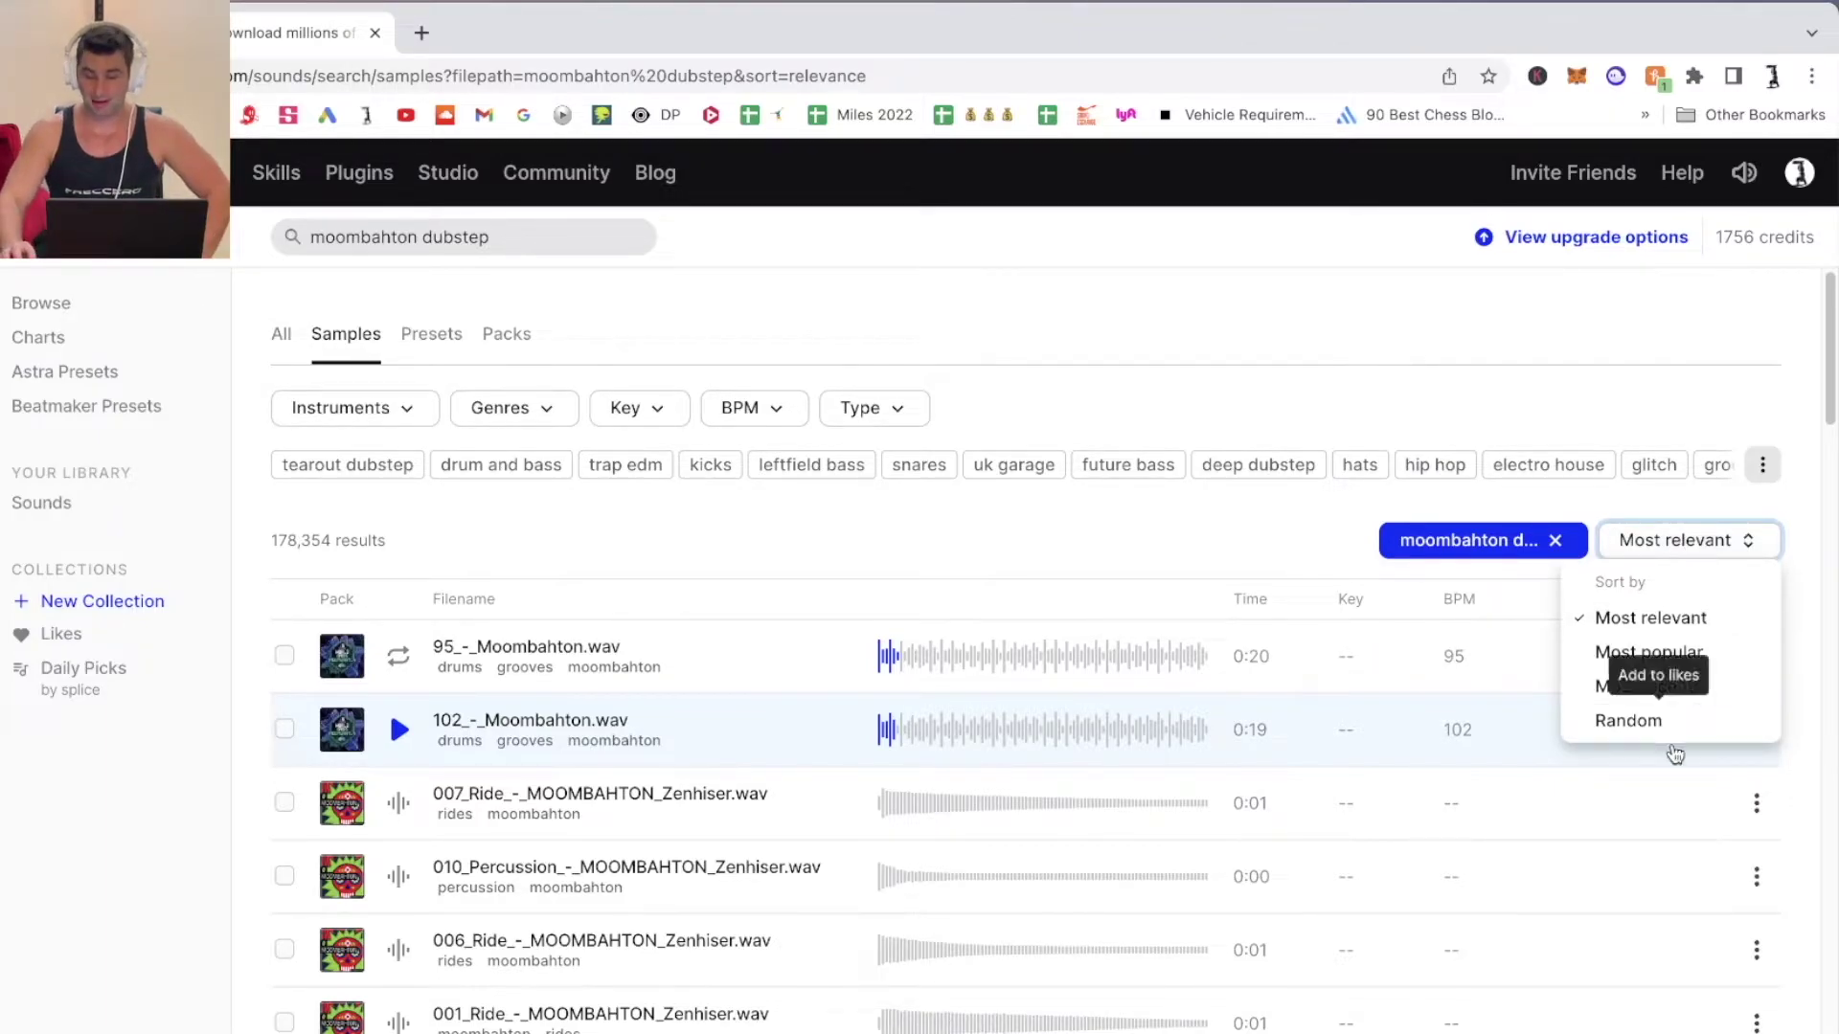
pyautogui.click(1146, 548)
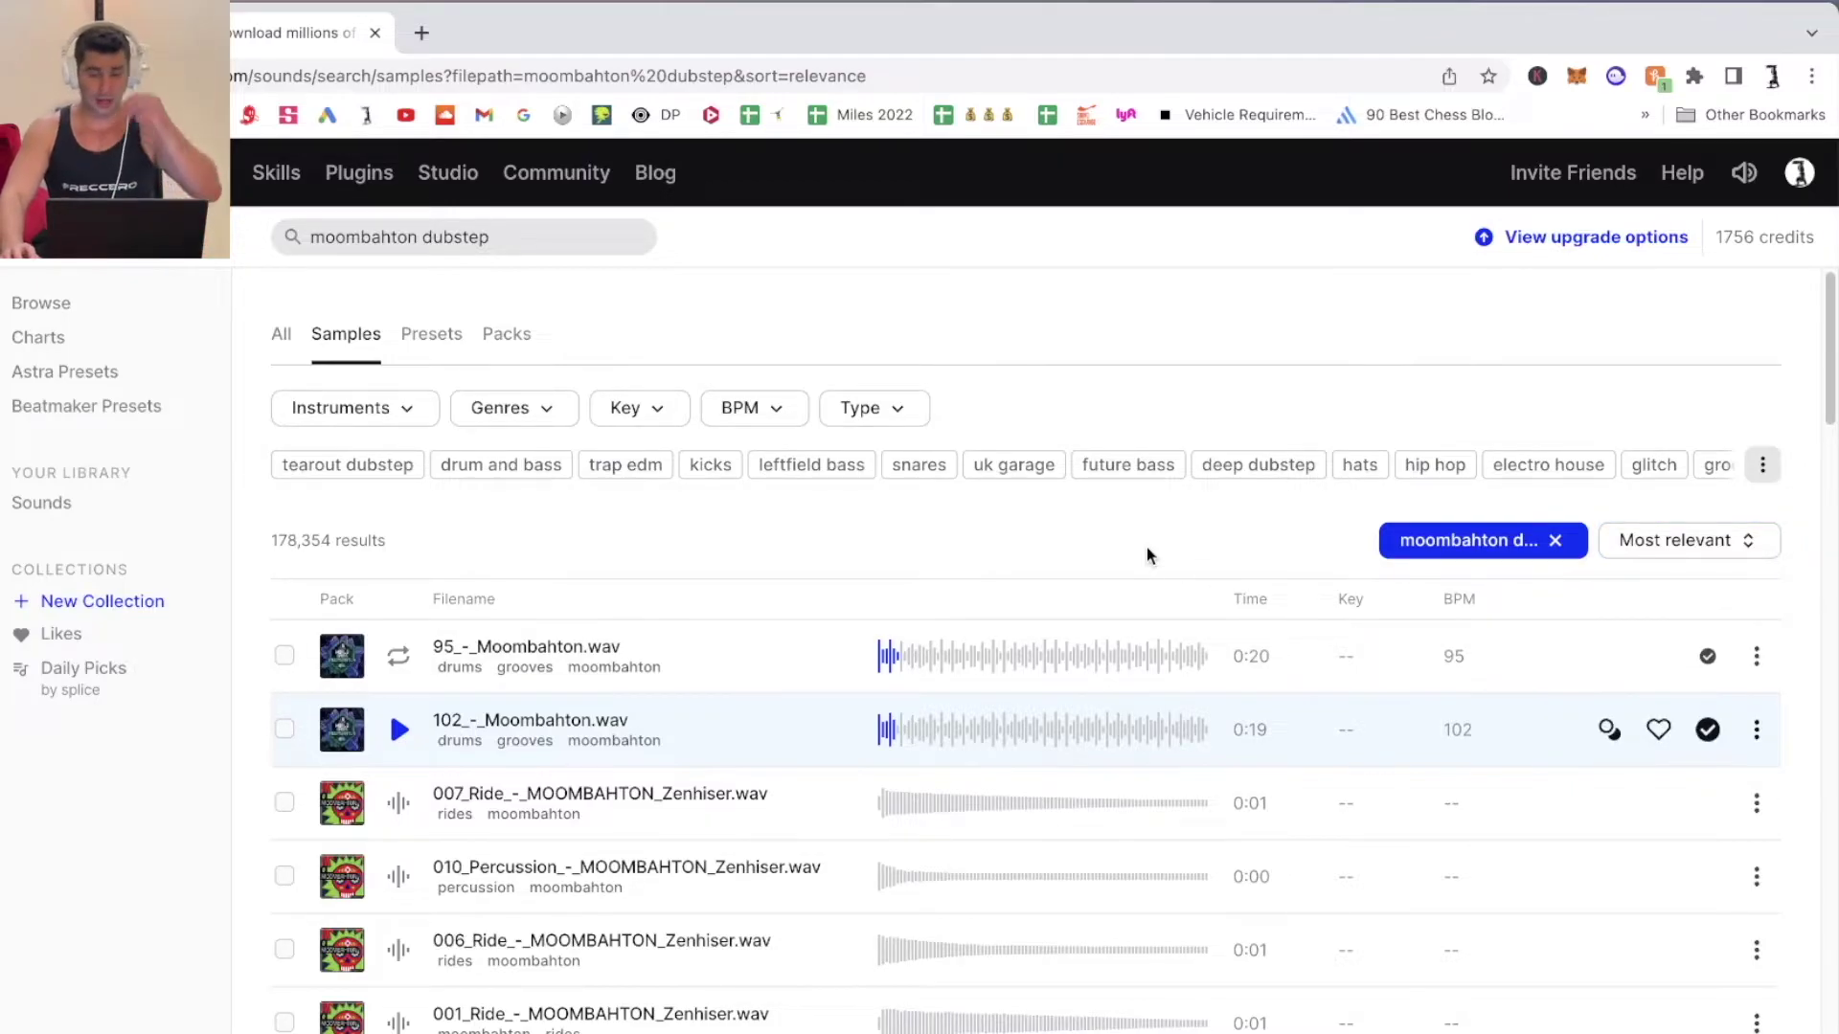
# - View the library's own sounds, followed by the liked samples in the Likes collection
pyautogui.click(36, 507)
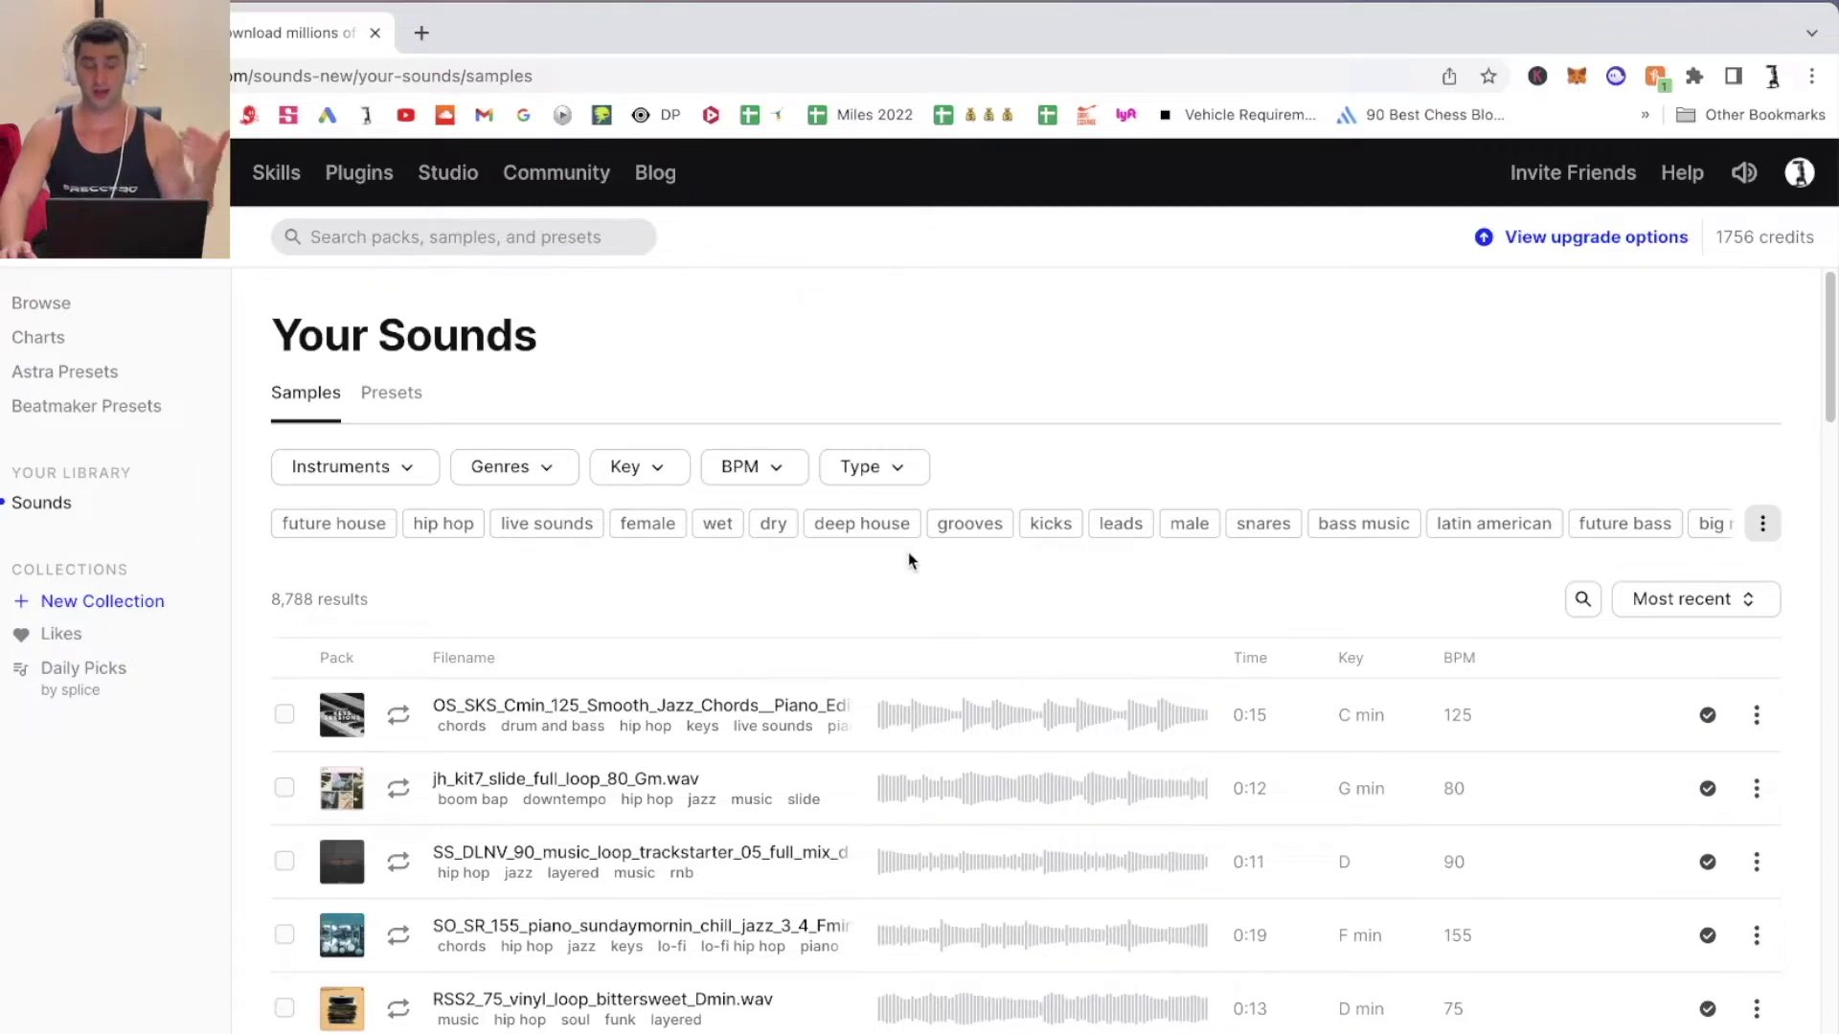
pyautogui.click(61, 634)
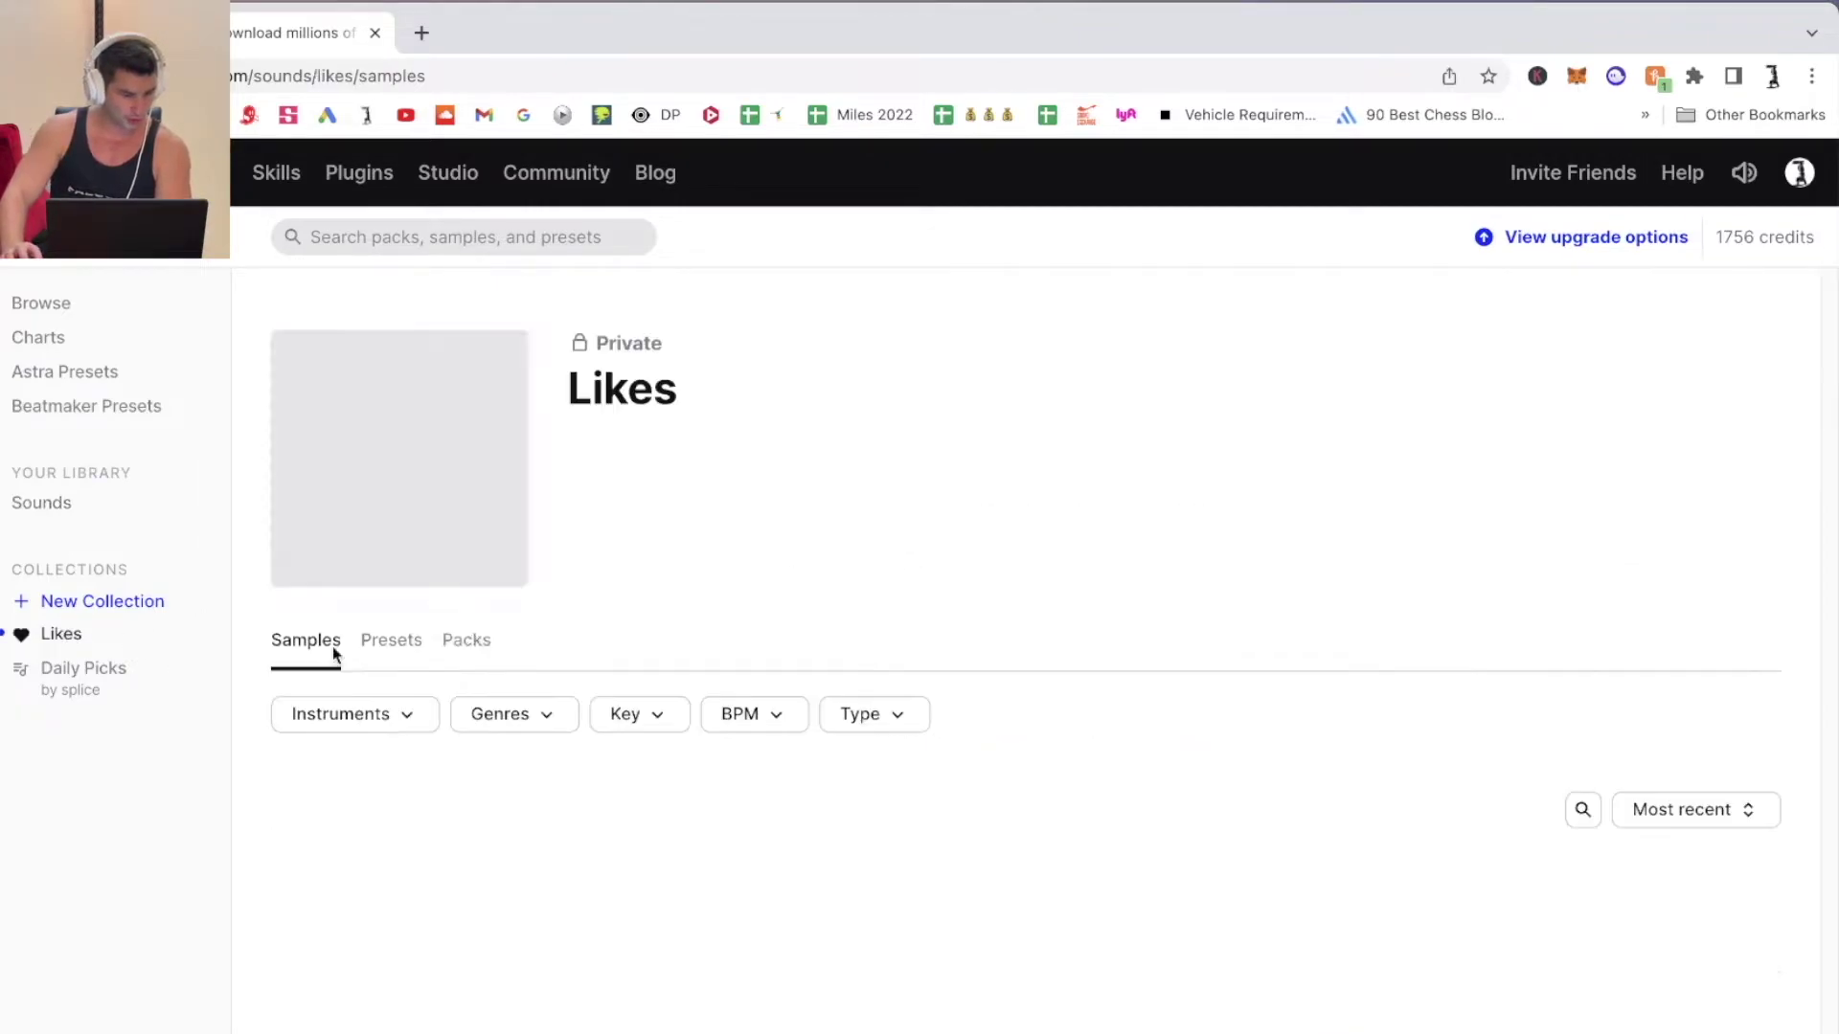
pyautogui.scroll(-3, 719, 582)
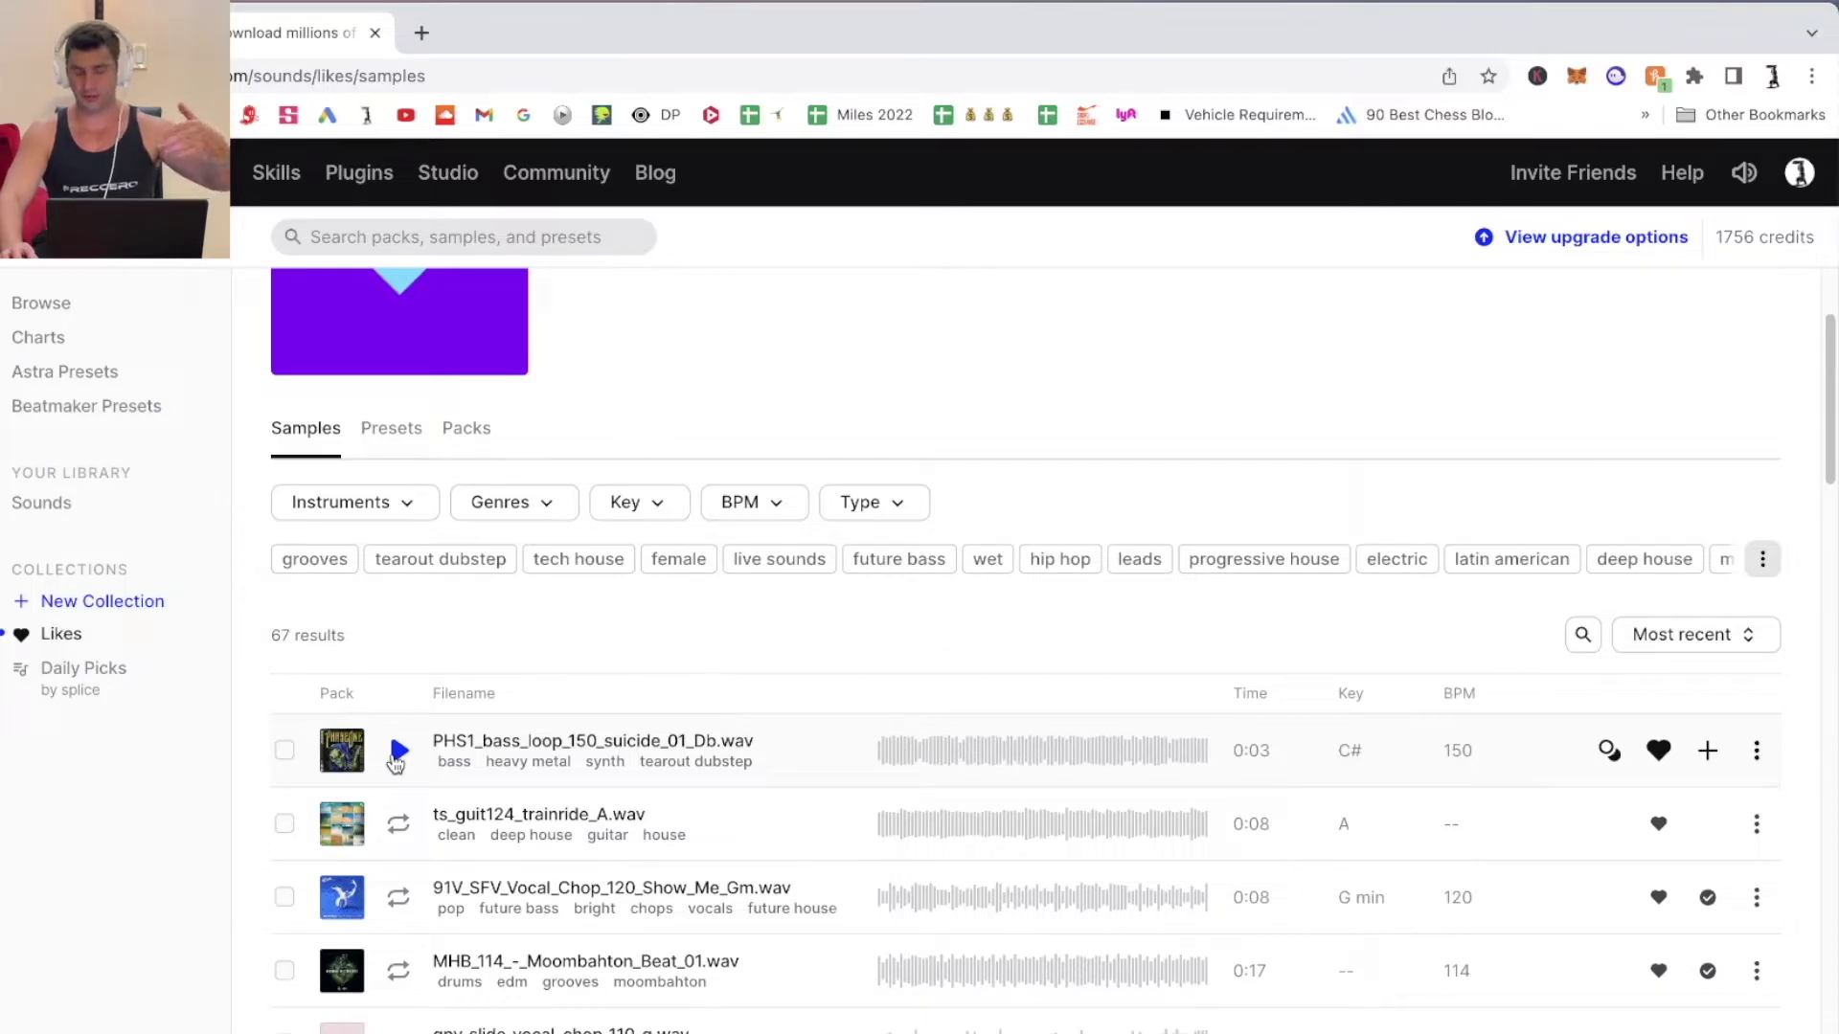
# - Preview the liked samples PHS1_bass_loop_150_suicide_01_Db, ts_guit124_trainride_A and 91V_SFV_Vocal_Chop_120_Show_Me_Gm
pyautogui.click(397, 752)
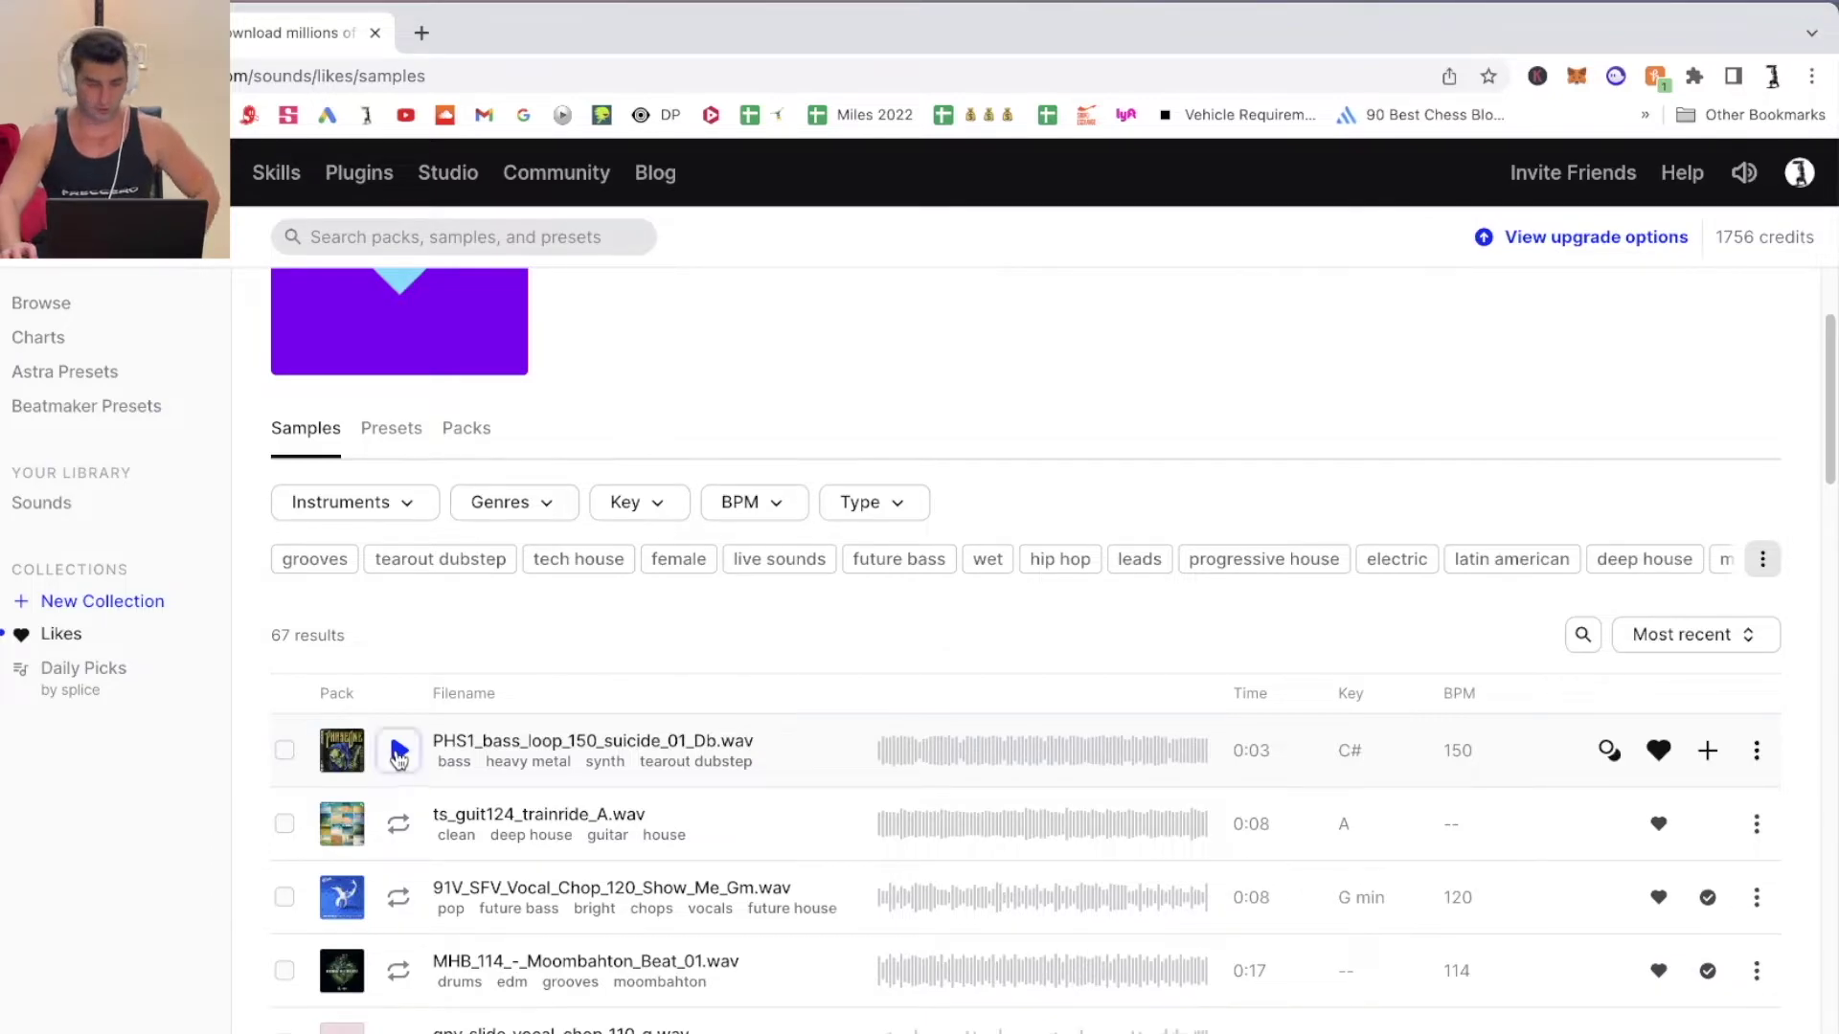
pyautogui.click(400, 820)
pyautogui.scroll(-3, 400, 816)
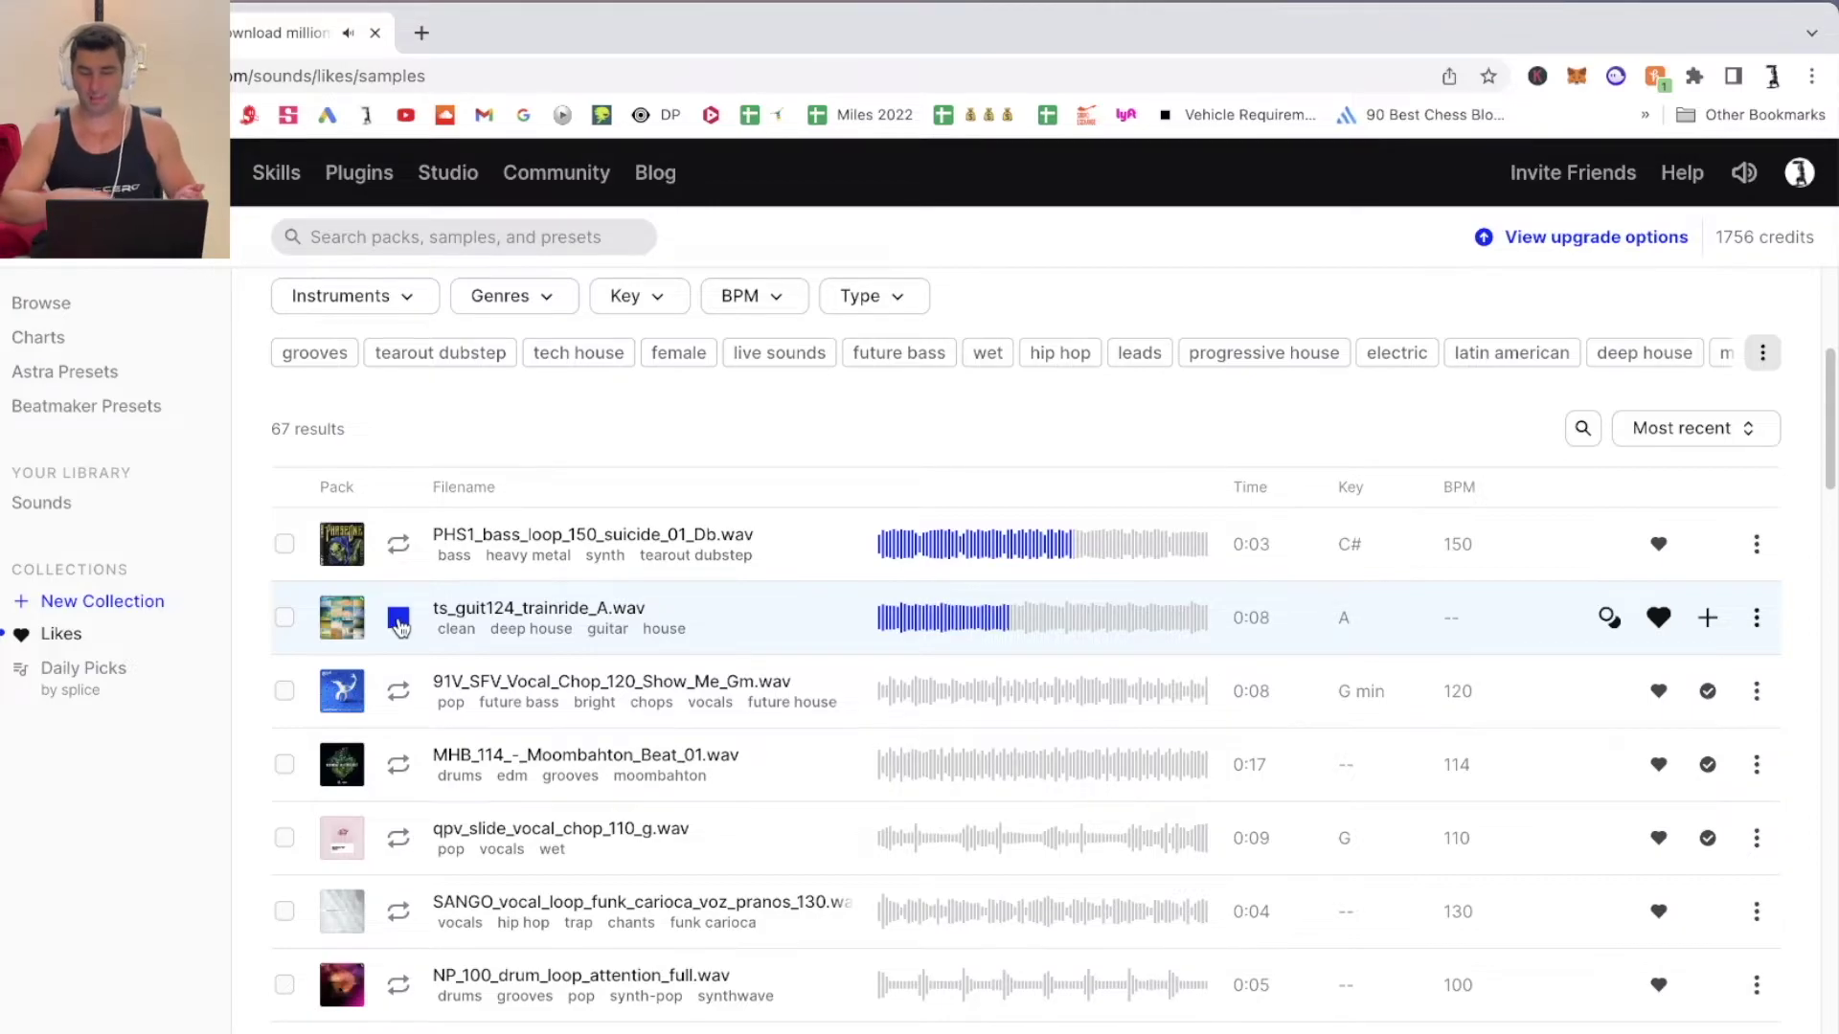
pyautogui.click(400, 694)
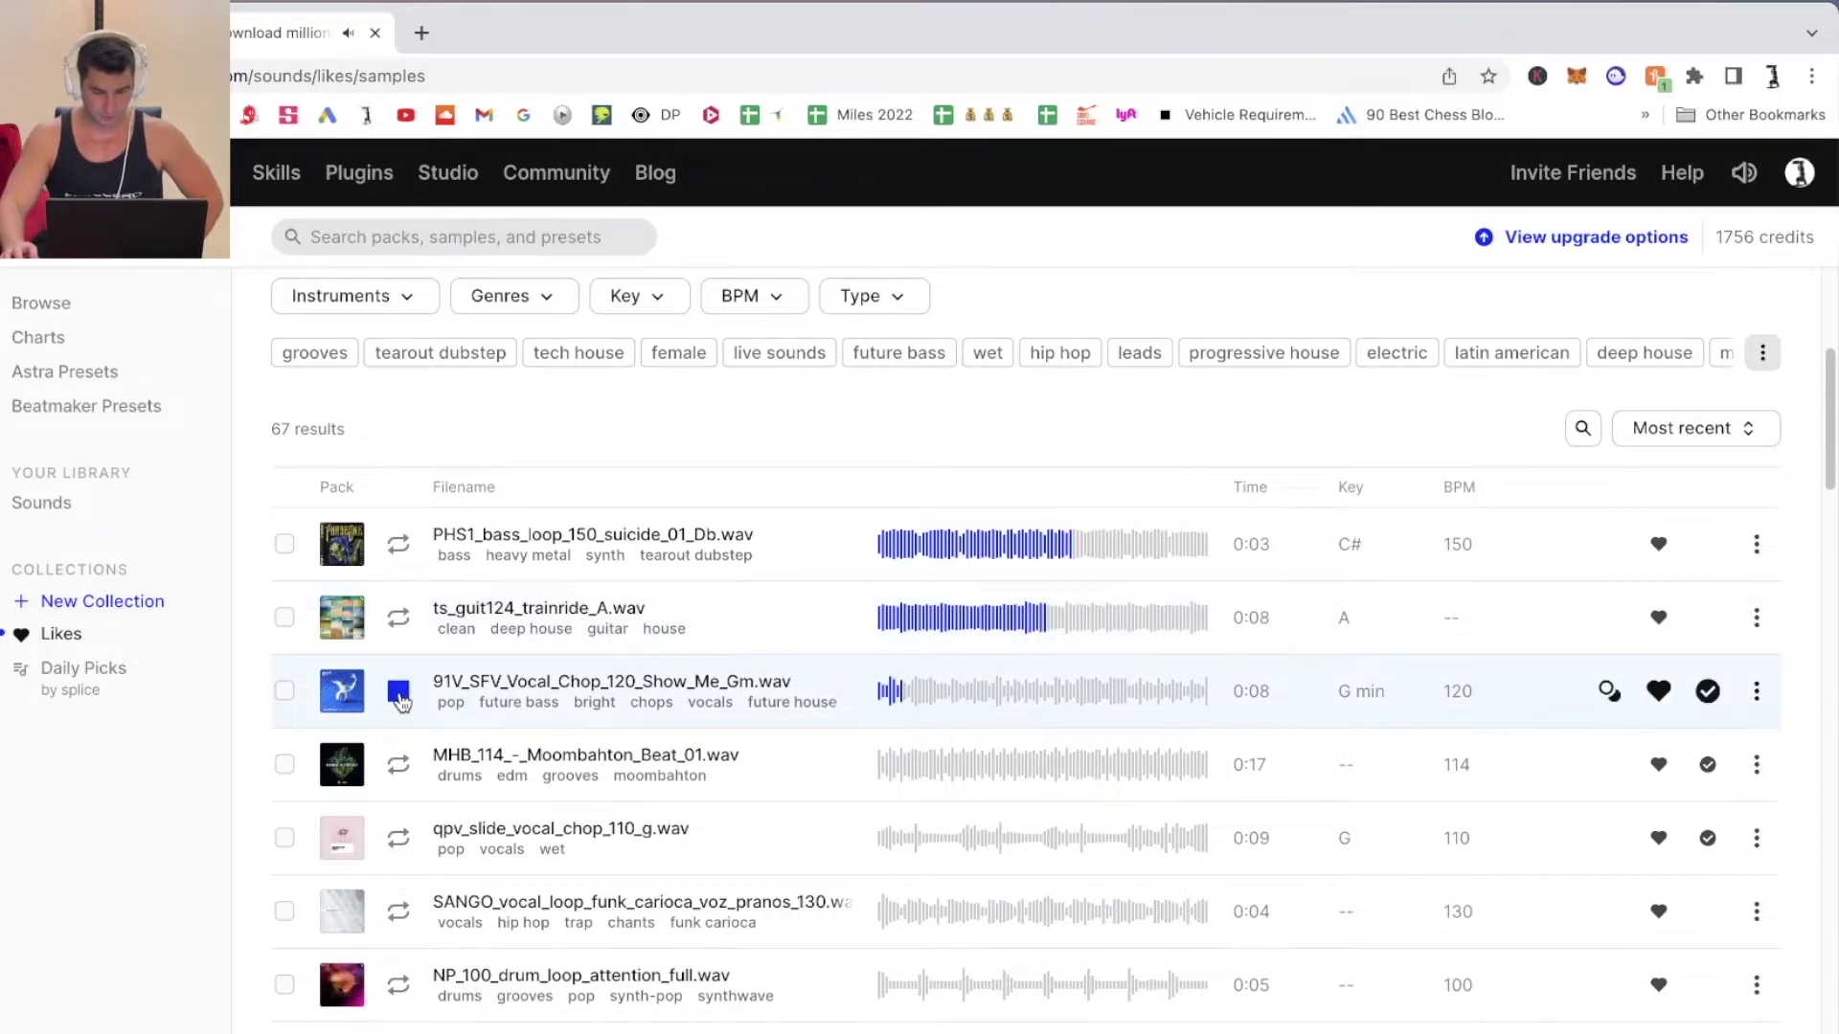
pyautogui.click(400, 692)
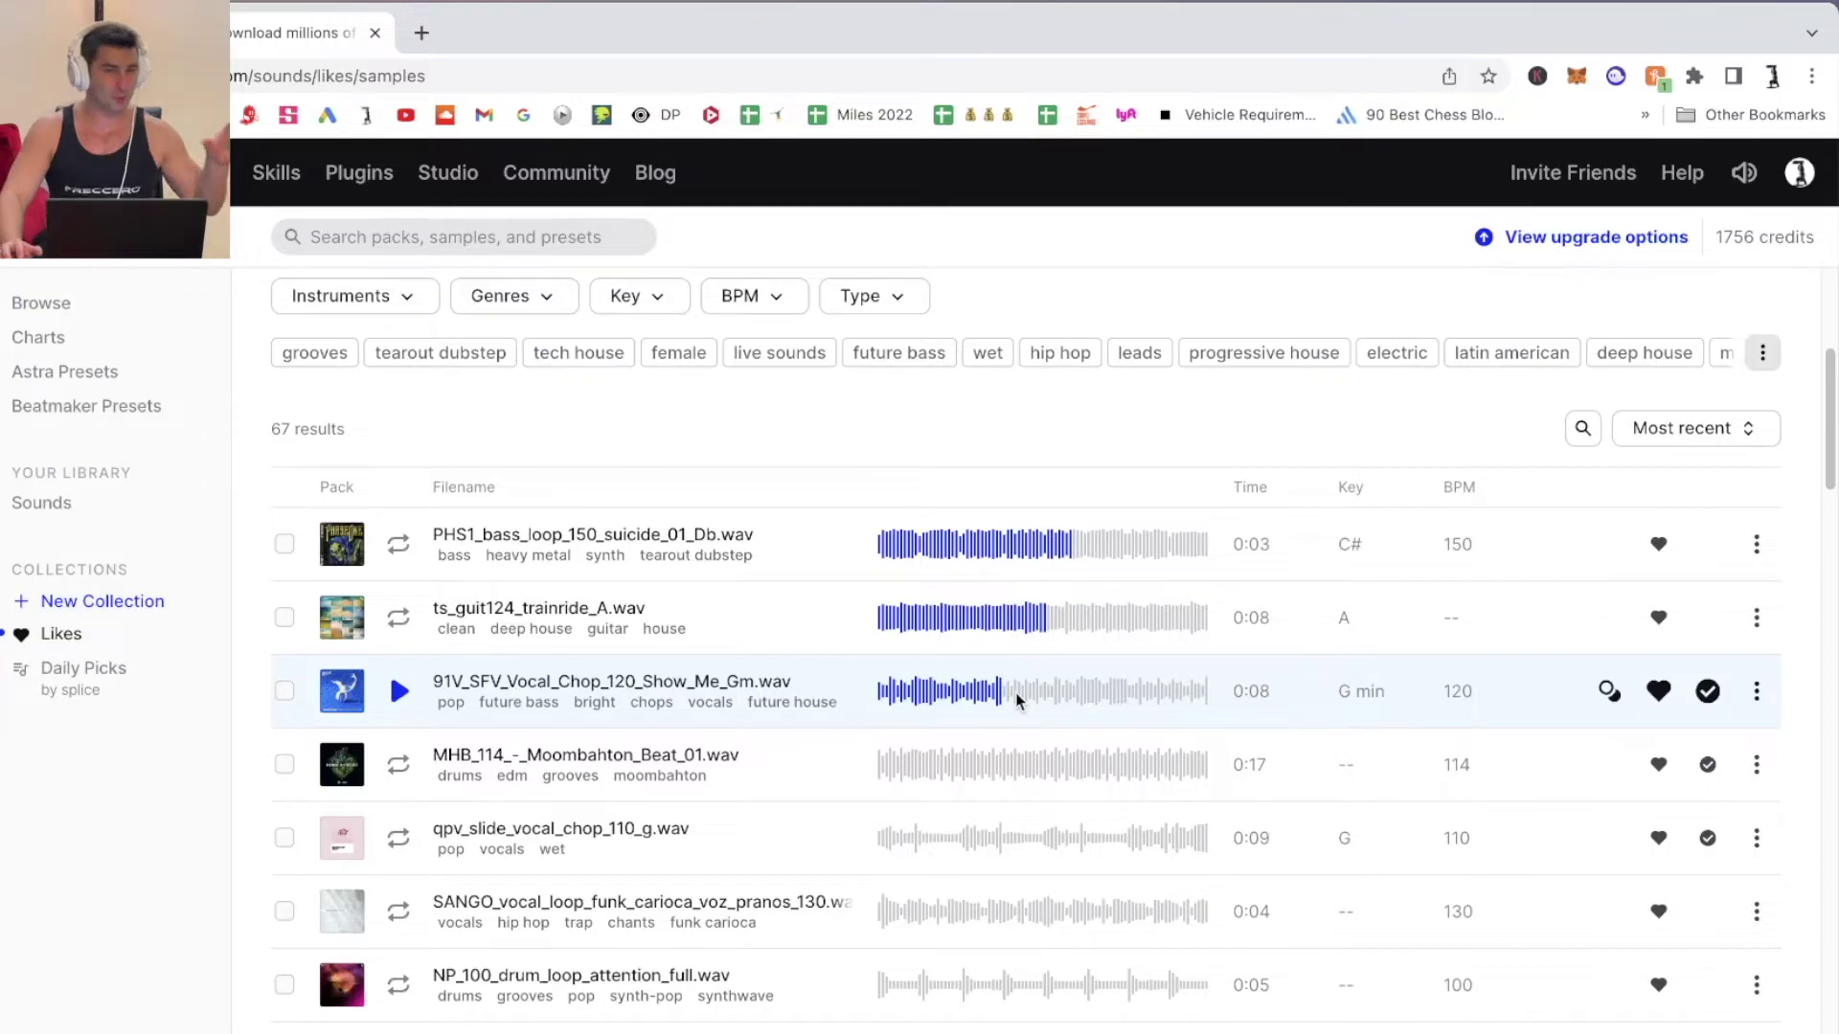
pyautogui.scroll(-2, 1017, 700)
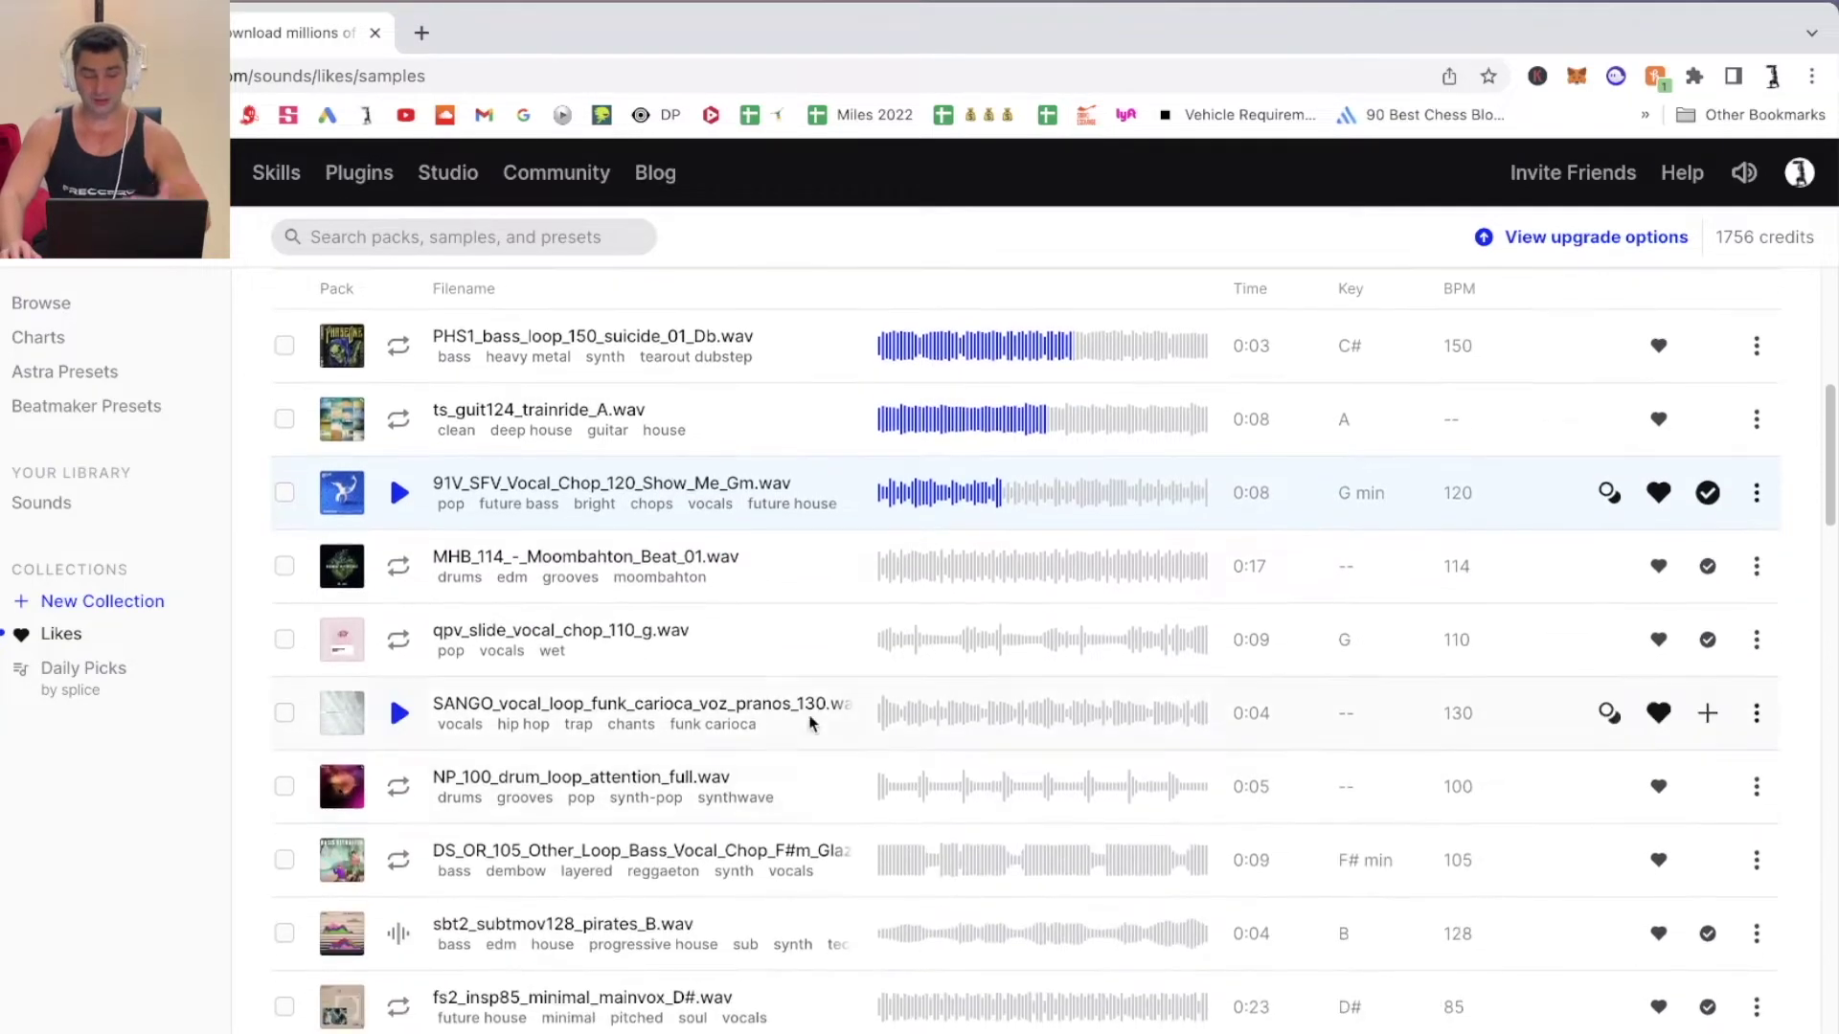
pyautogui.scroll(5, 1010, 787)
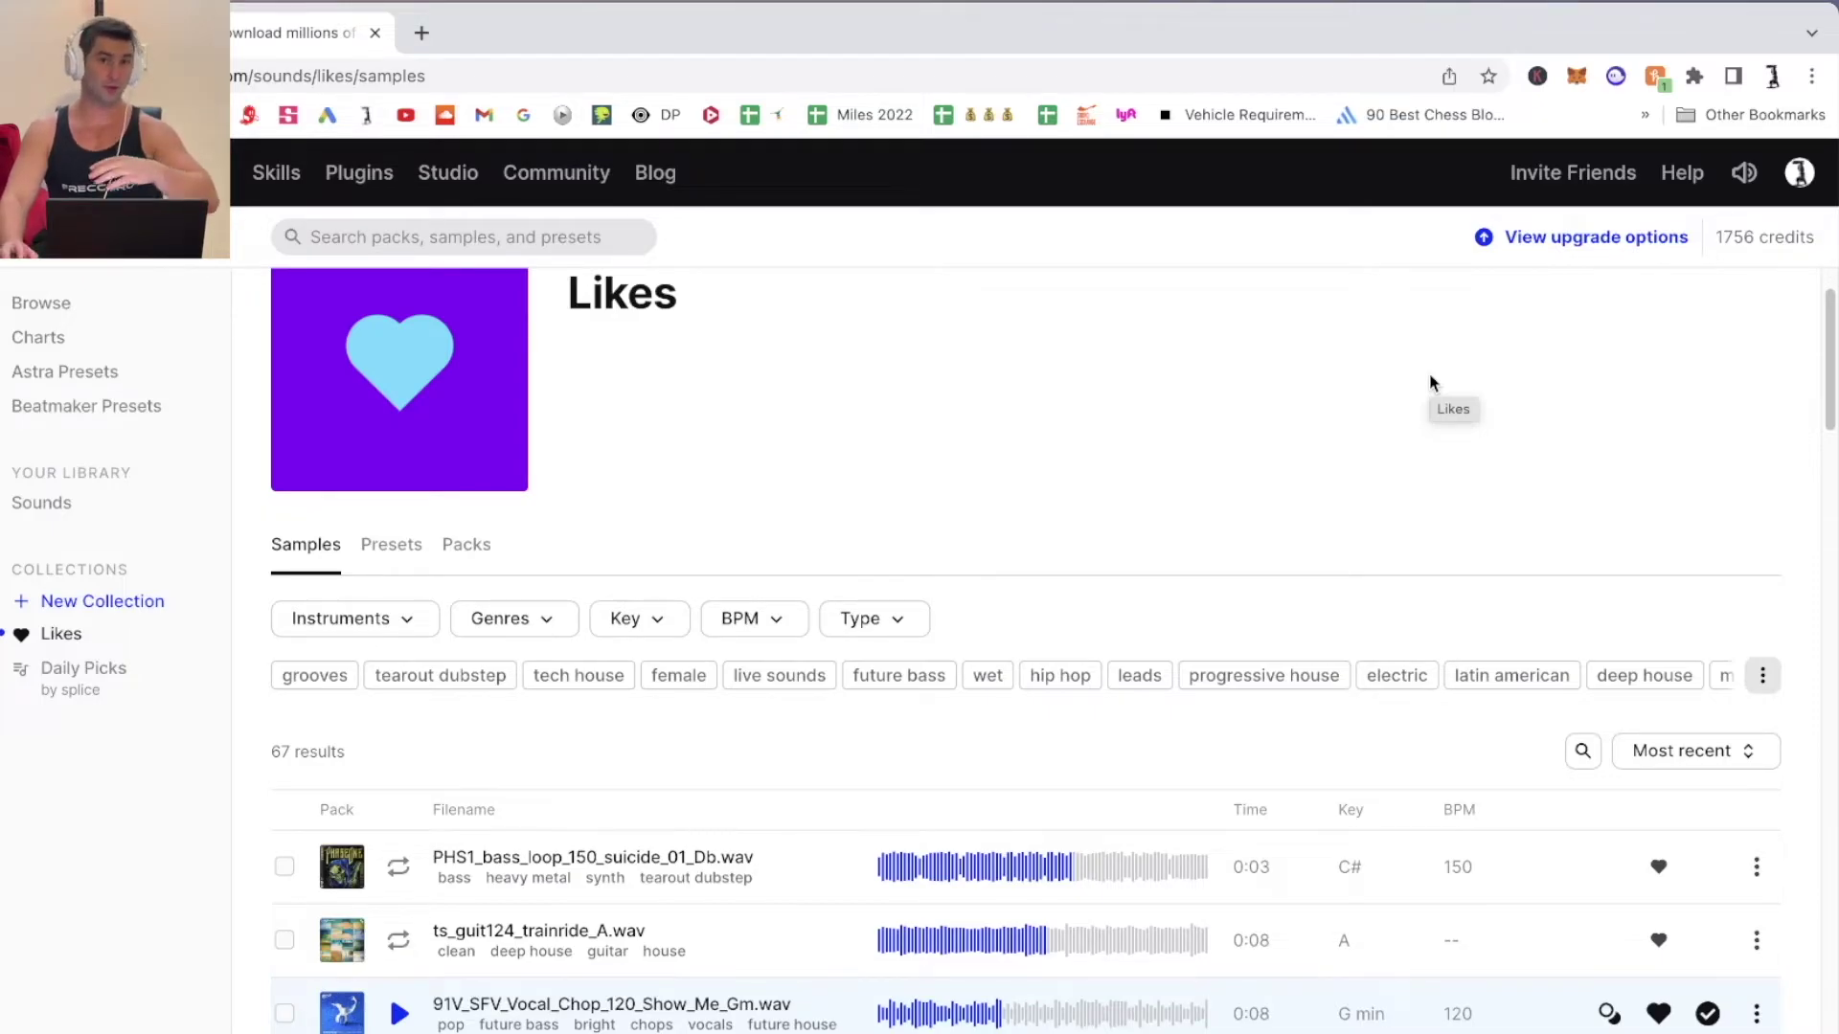
# - Return to the library's own sounds and look through the most recent samples
pyautogui.click(42, 503)
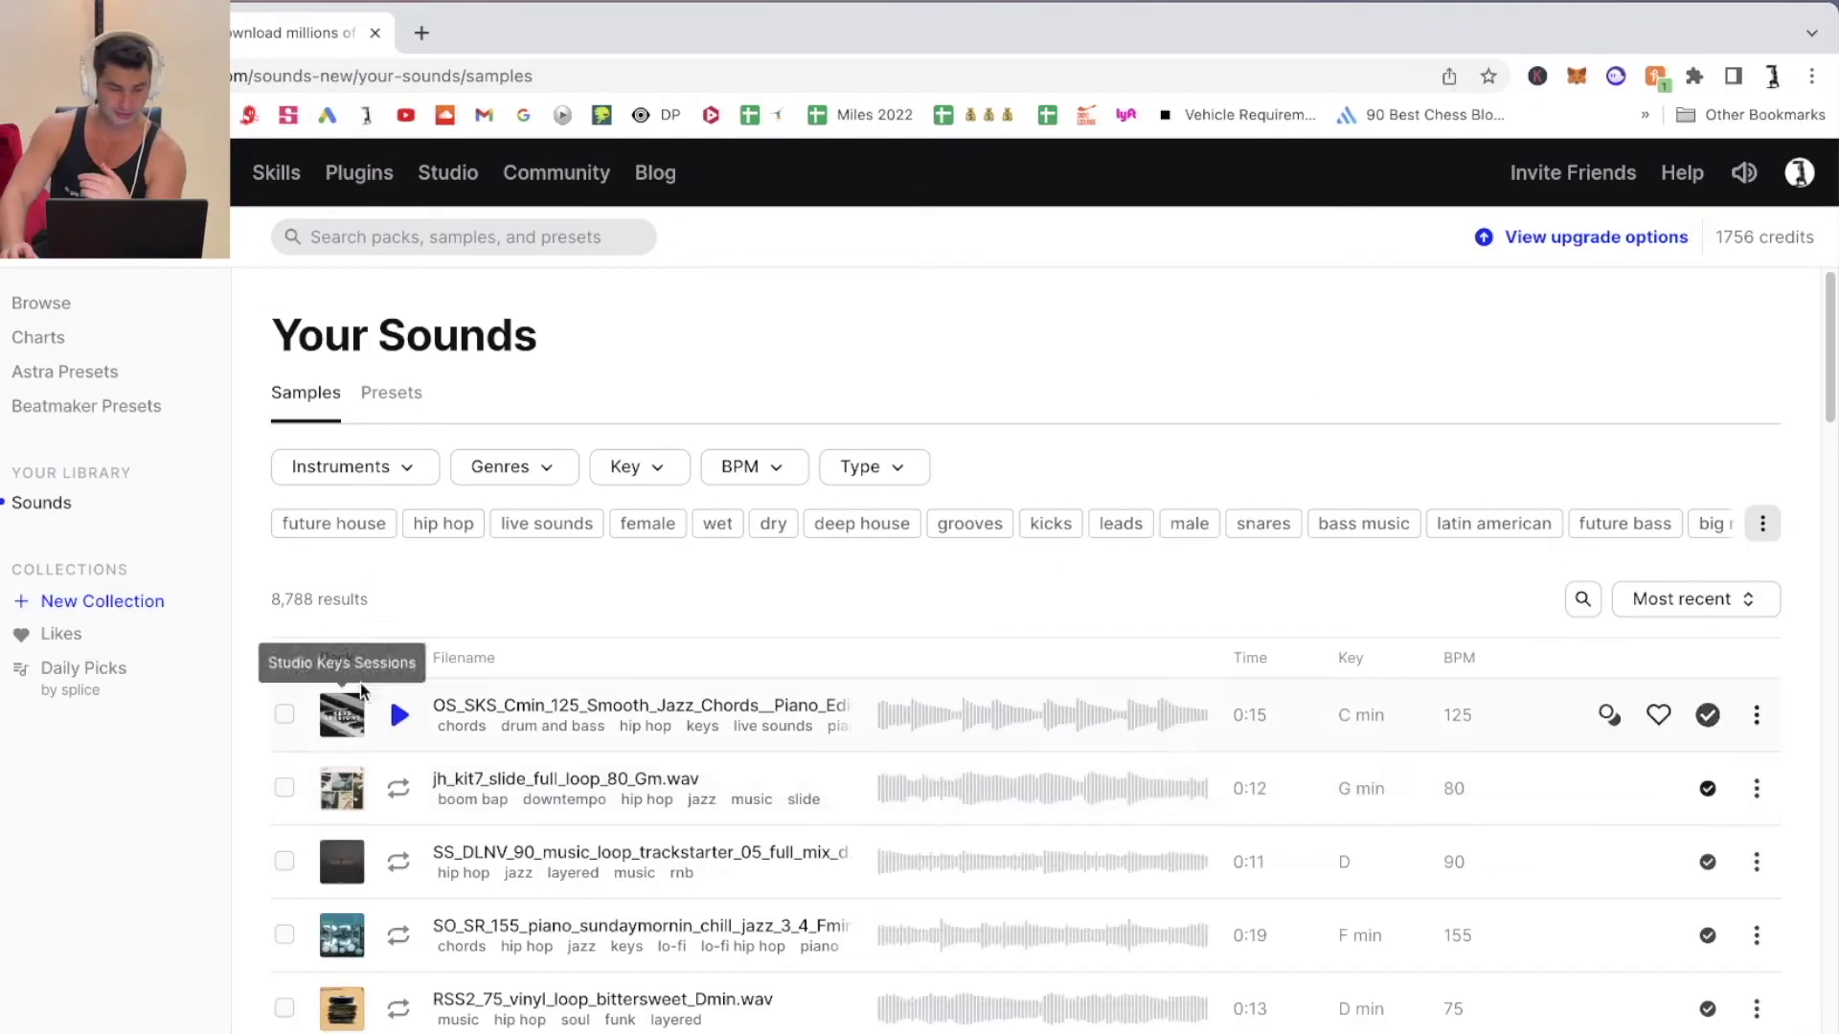
pyautogui.scroll(-4, 1827, 741)
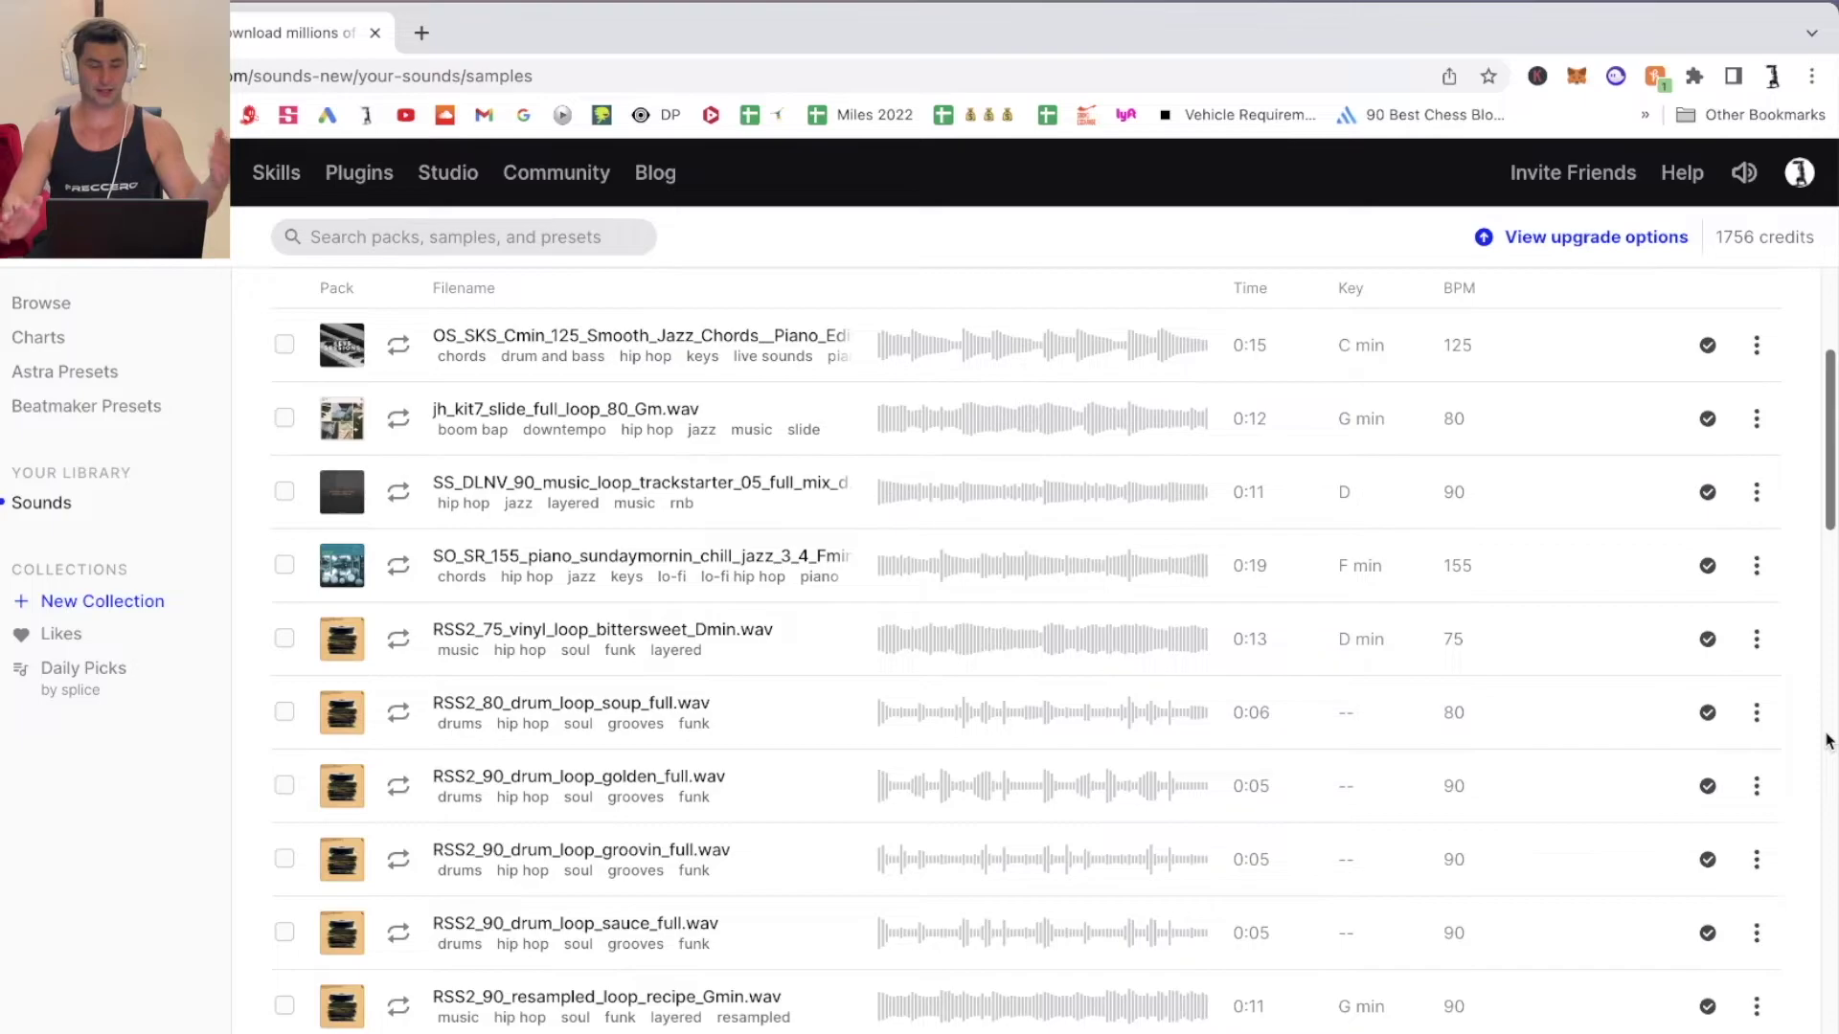
pyautogui.moveTo(1452, 586)
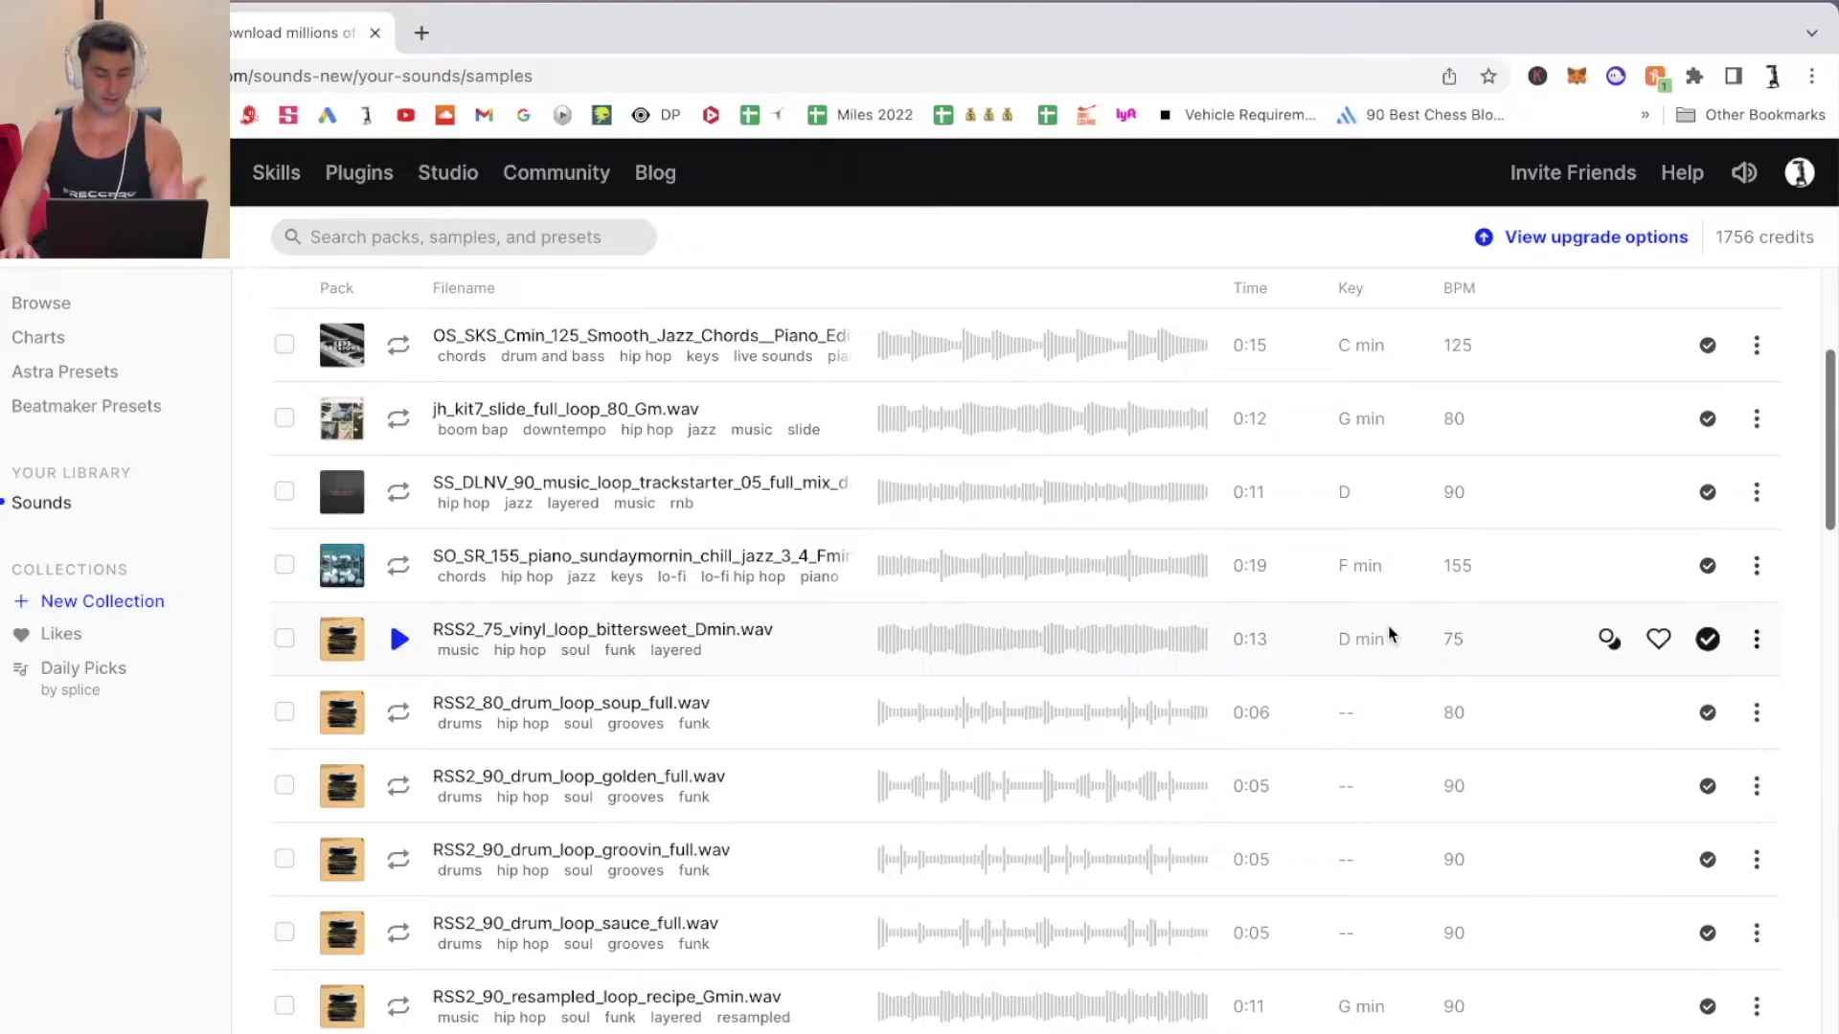
# - Switch to Ableton Live and show the contents of the packs folder in its browser
pyautogui.press('super+Tab')
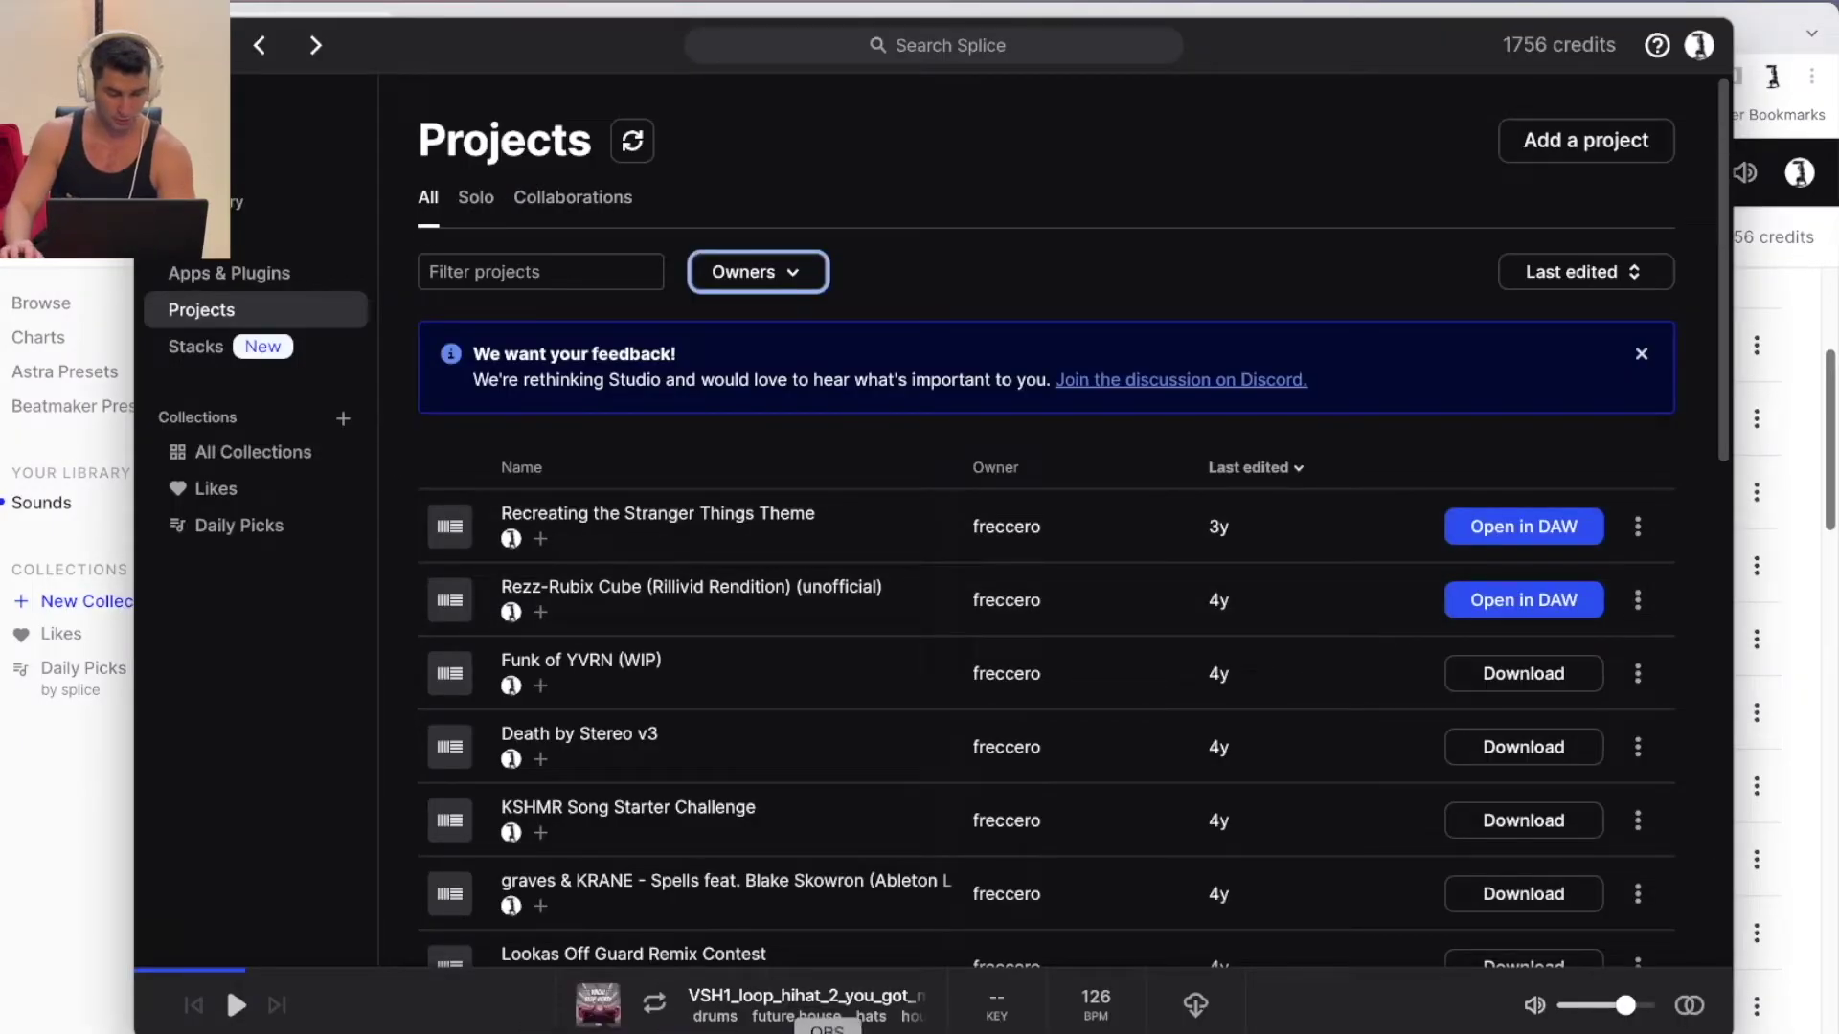
pyautogui.press('super+Tab')
pyautogui.click(50, 704)
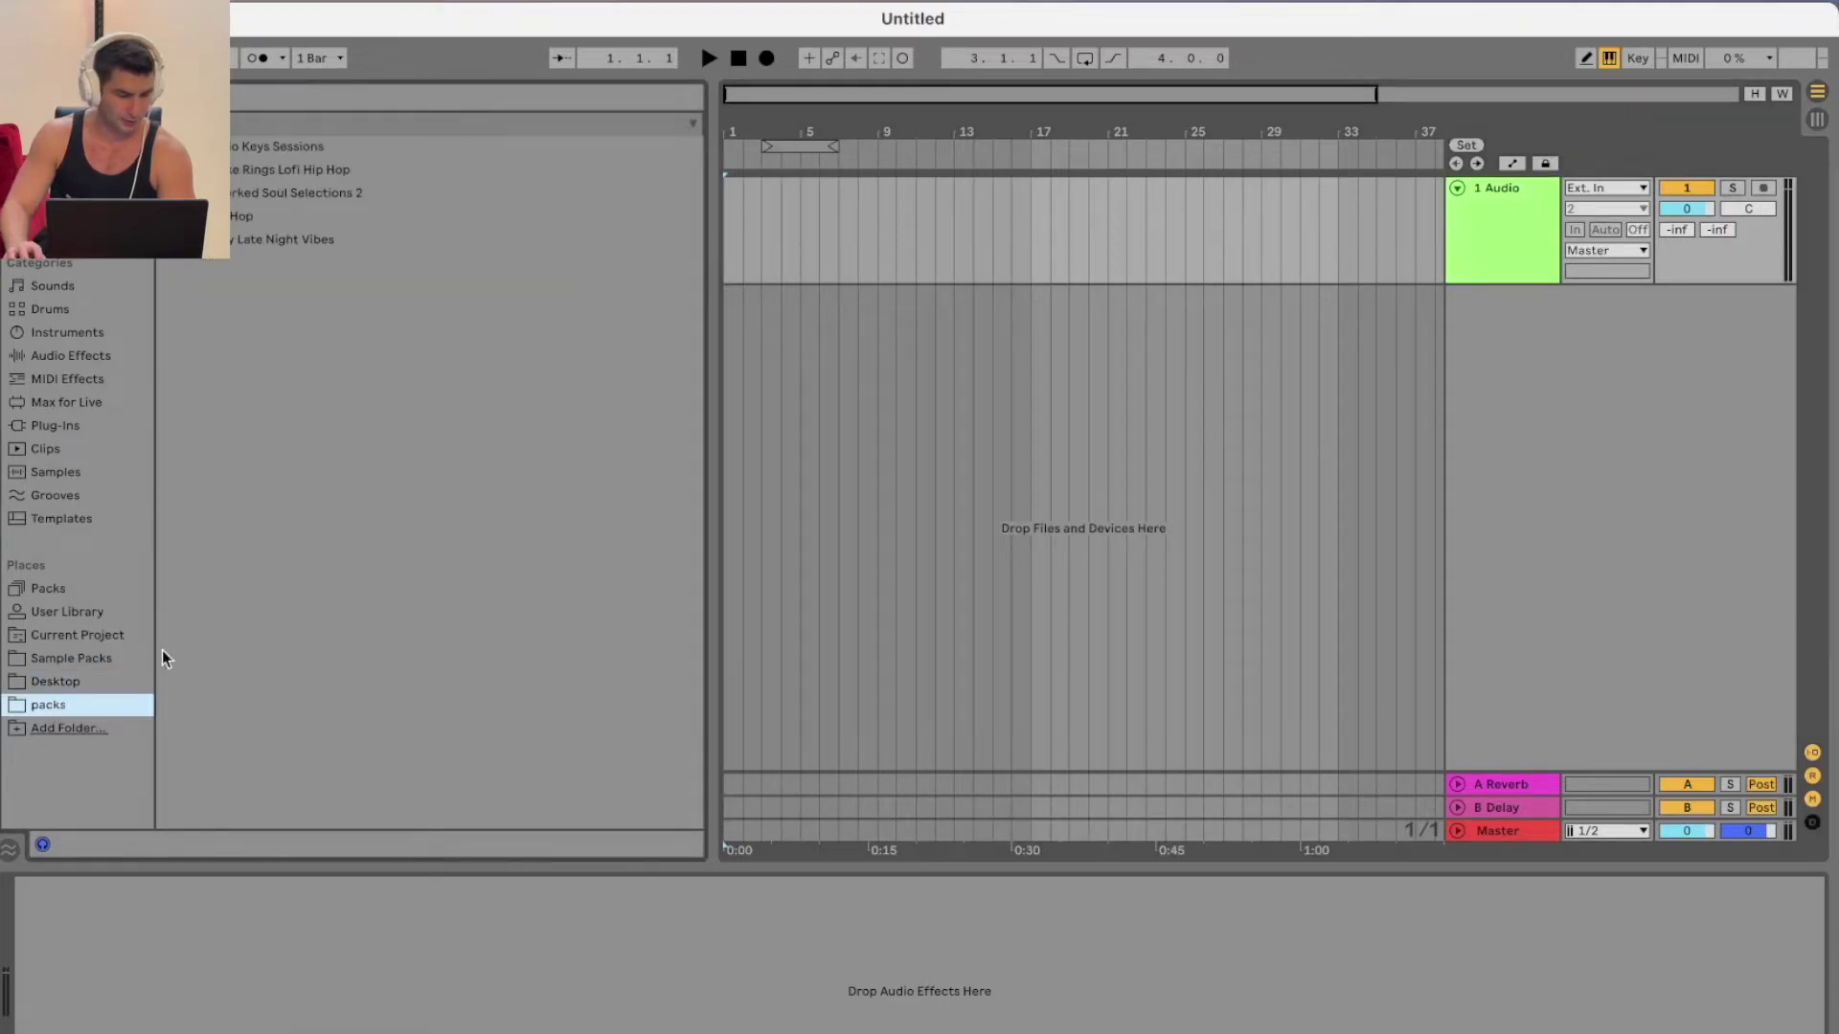
# - Expand the Studio Keys Sessions pack down to its Chords folder and place the OS_SKS_Cmin_125_Smooth_Jazz_Chords__Piano_Edit_.wav sample at the start of the audio track
pyautogui.press('Down')
pyautogui.press('Right')
pyautogui.press('Right')
pyautogui.press('Right')
pyautogui.press('Right')
pyautogui.press('Right')
pyautogui.press('Right')
pyautogui.press('Right')
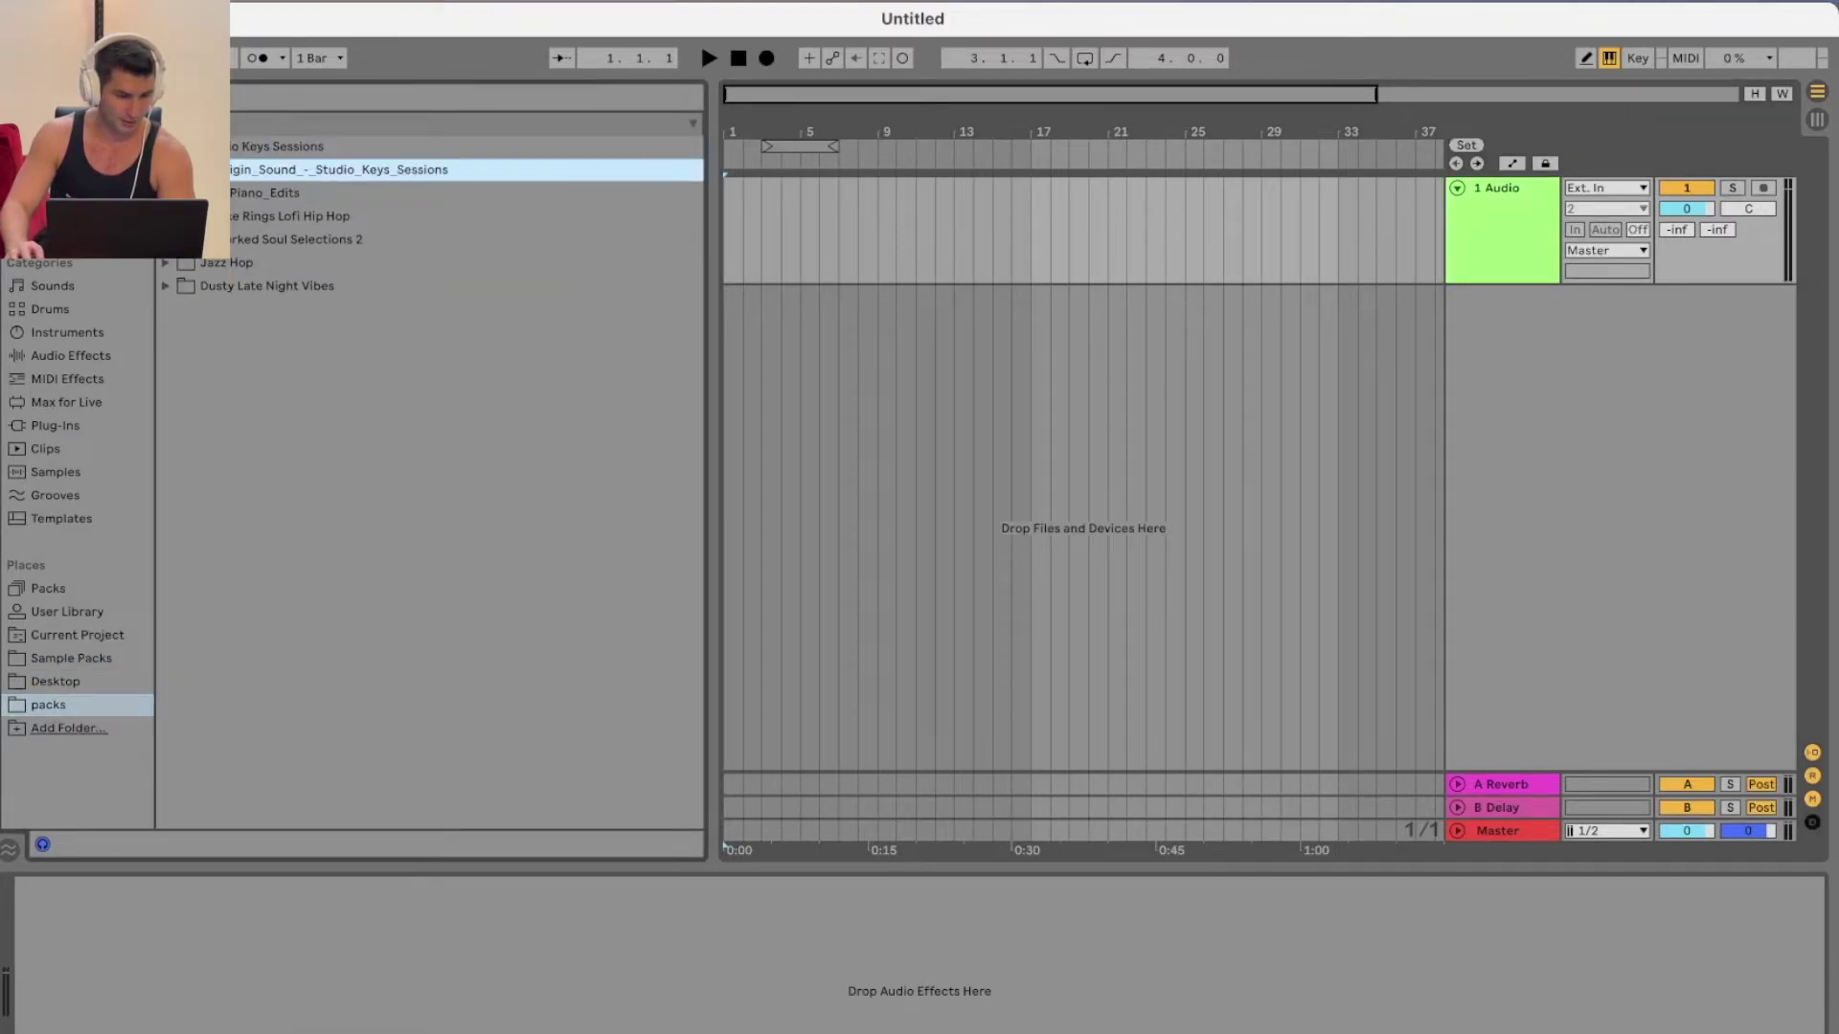
pyautogui.press('Right')
pyautogui.press('Right')
pyautogui.press('Right')
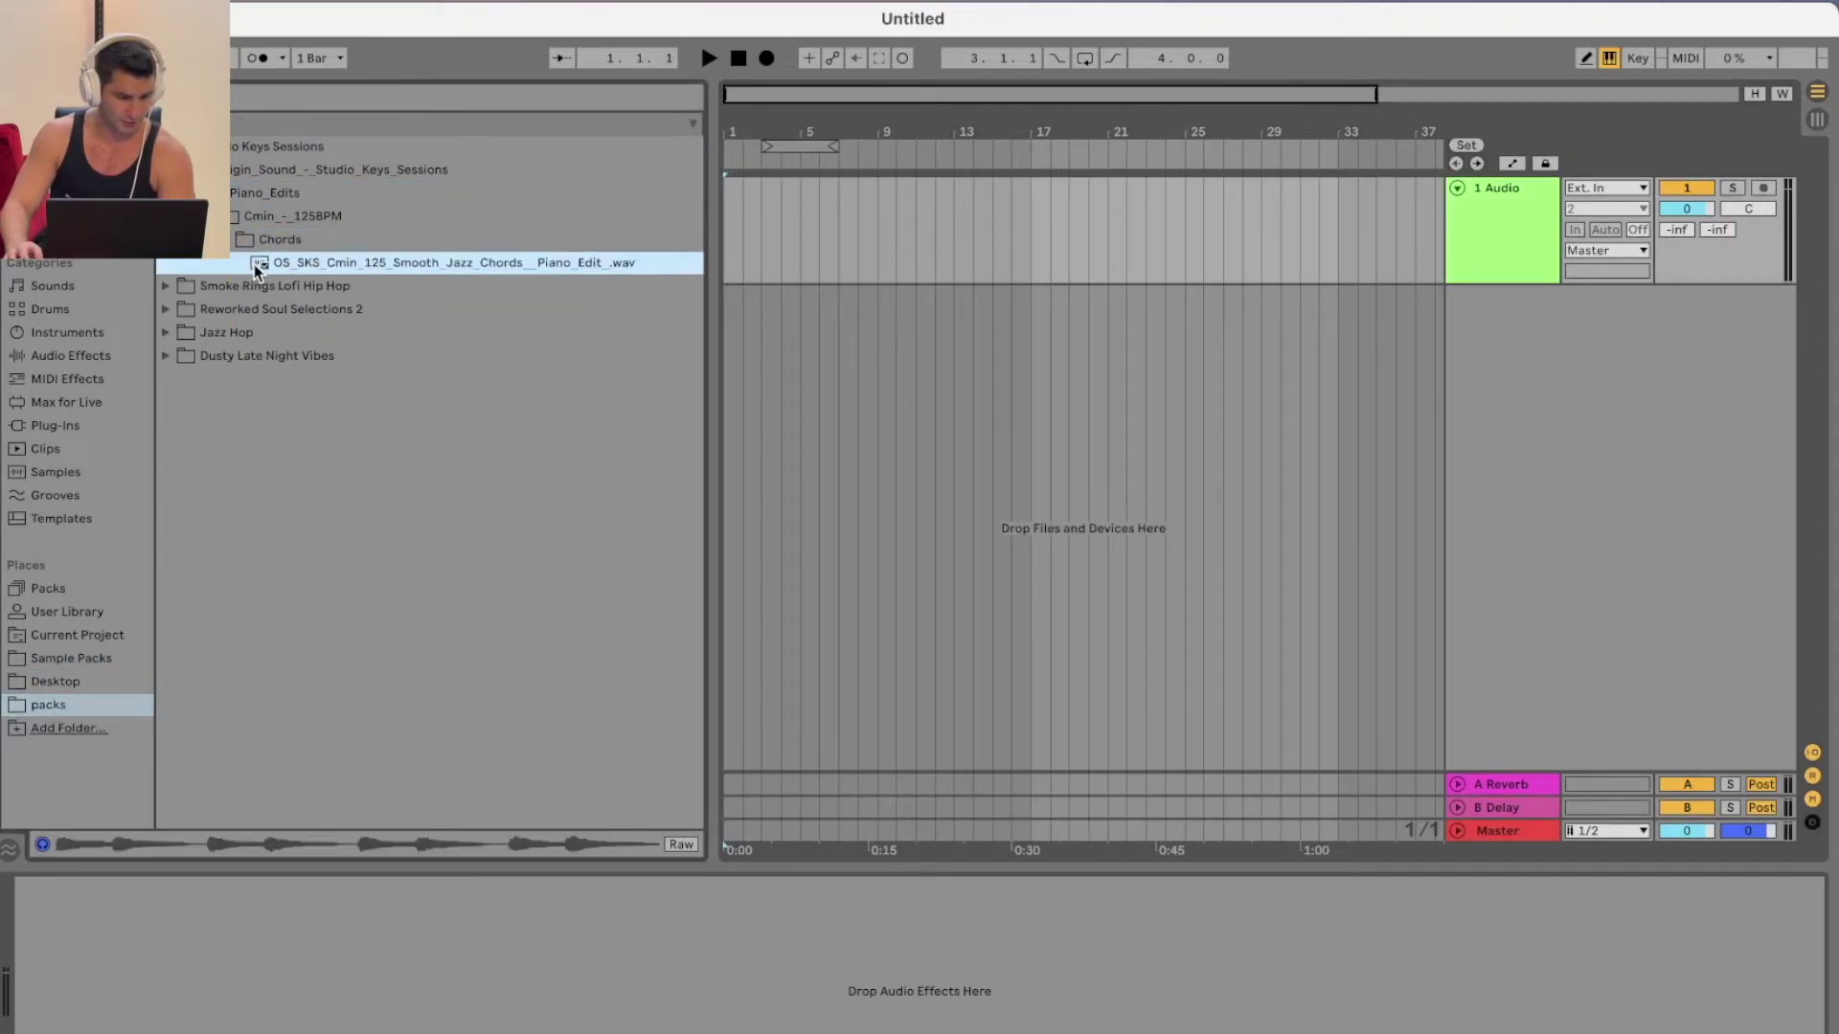
pyautogui.moveTo(269, 264); pyautogui.dragTo(727, 213)
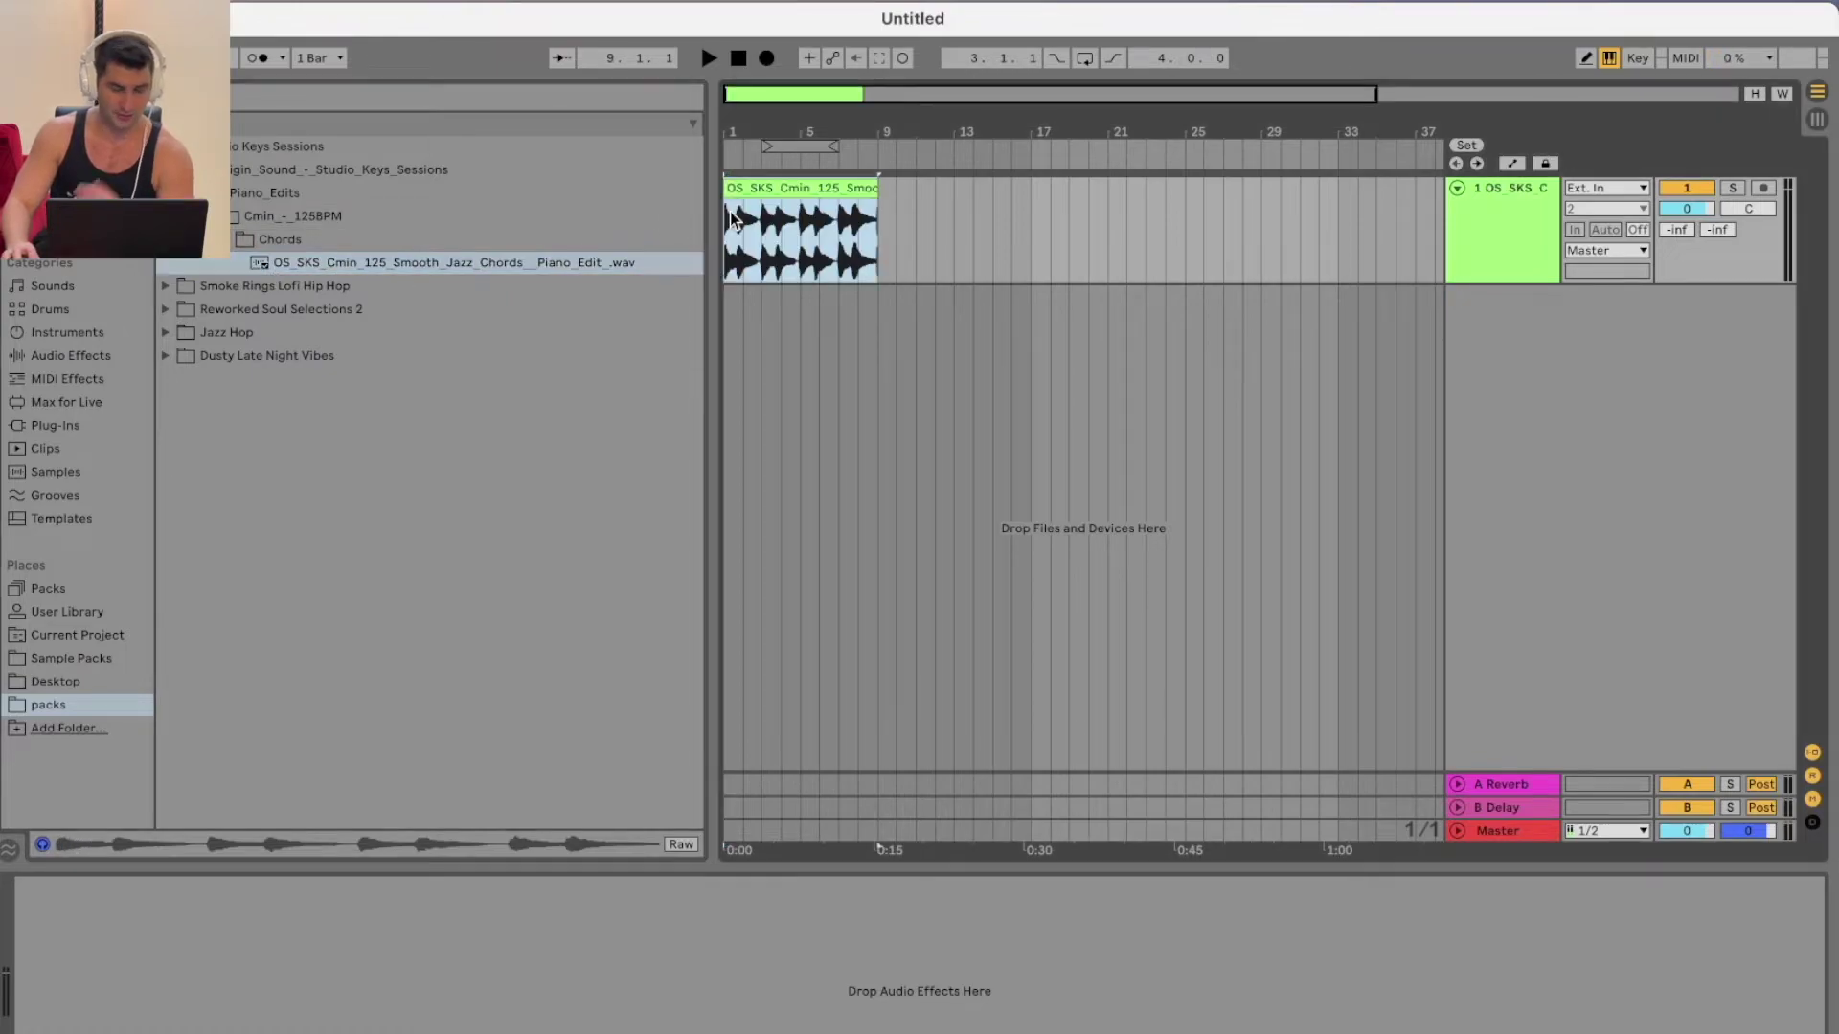
# - Look at the Collect All and Save command without running it, and switch back to the Splice desktop app
pyautogui.click(125, 10)
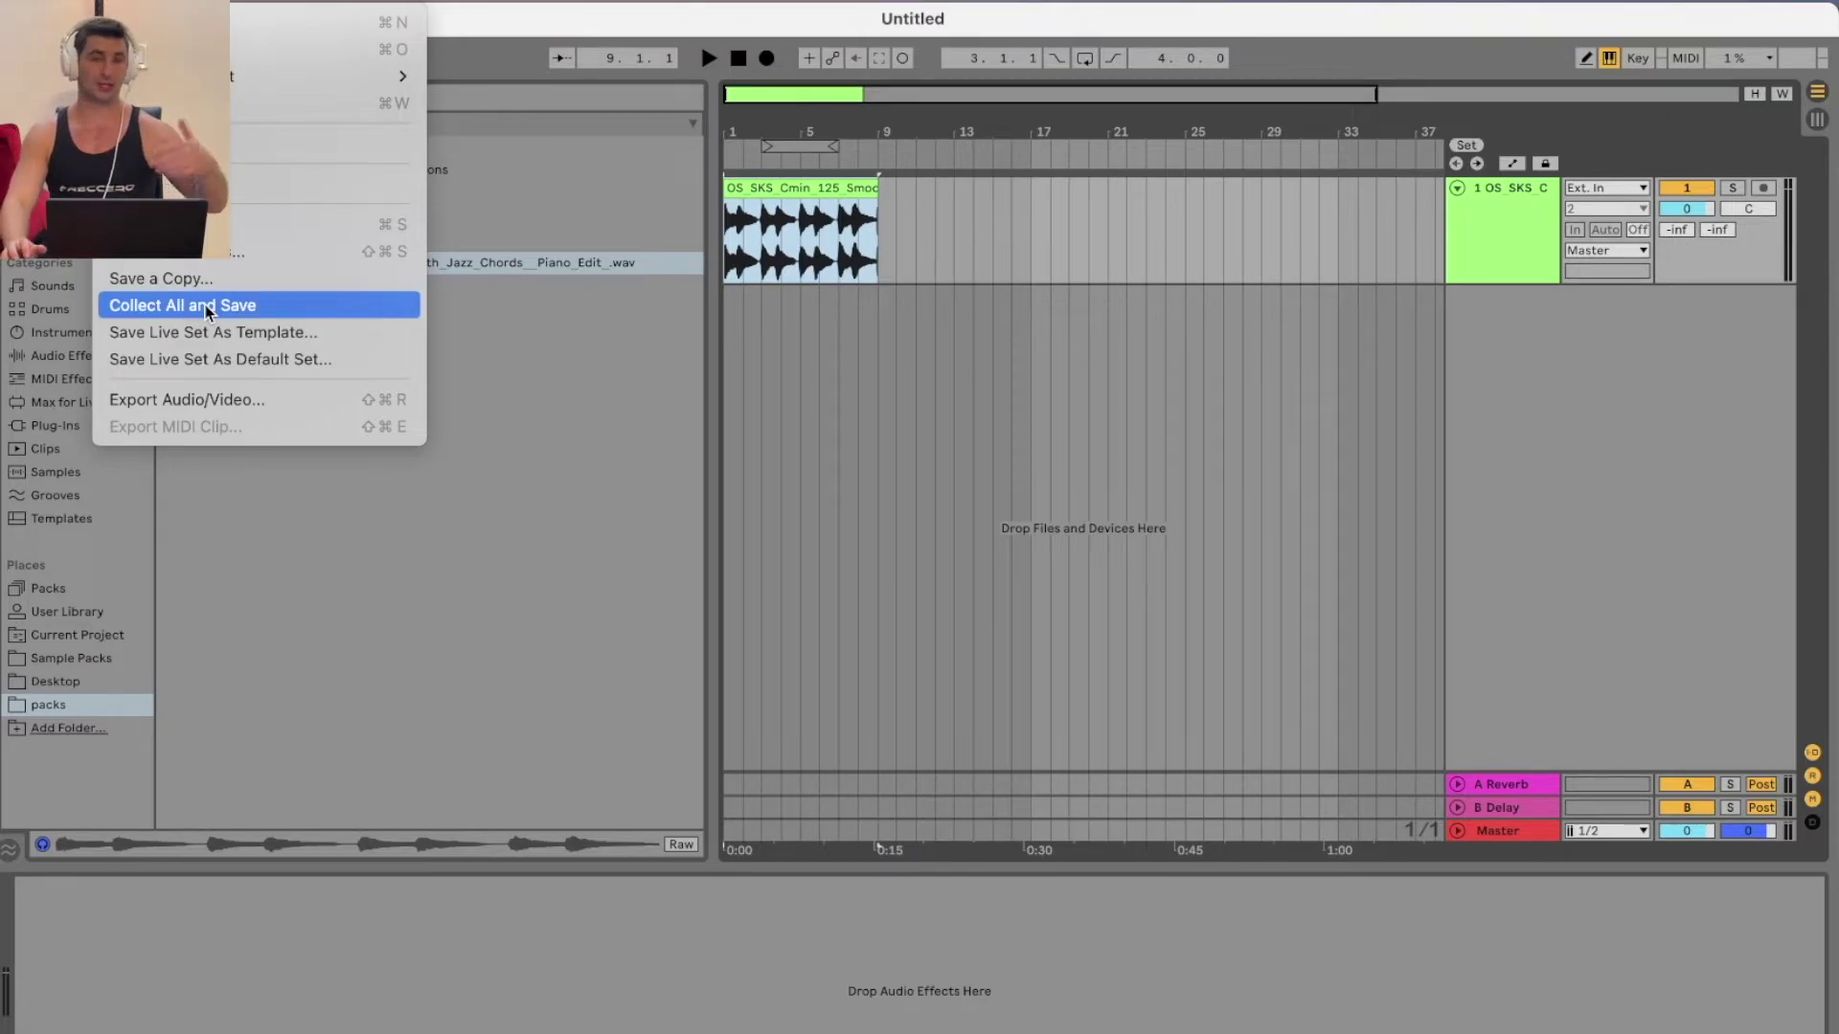
pyautogui.click(521, 382)
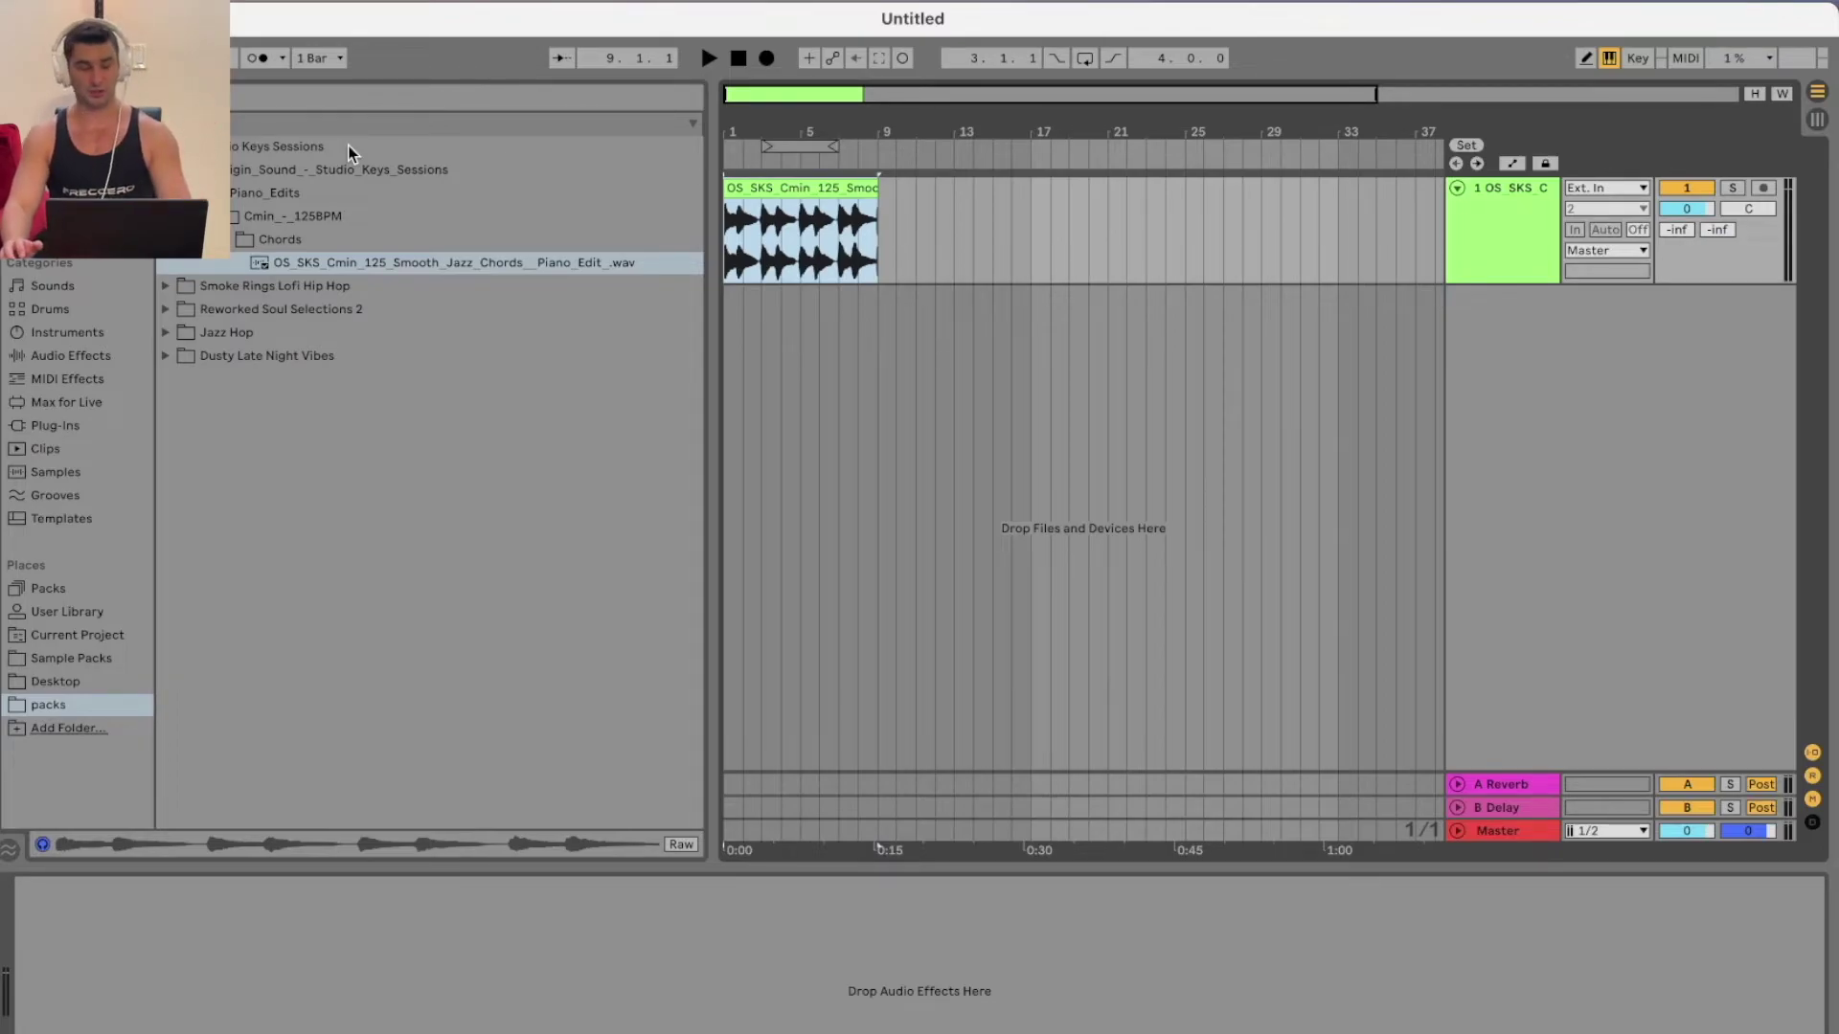
pyautogui.press('super+Tab')
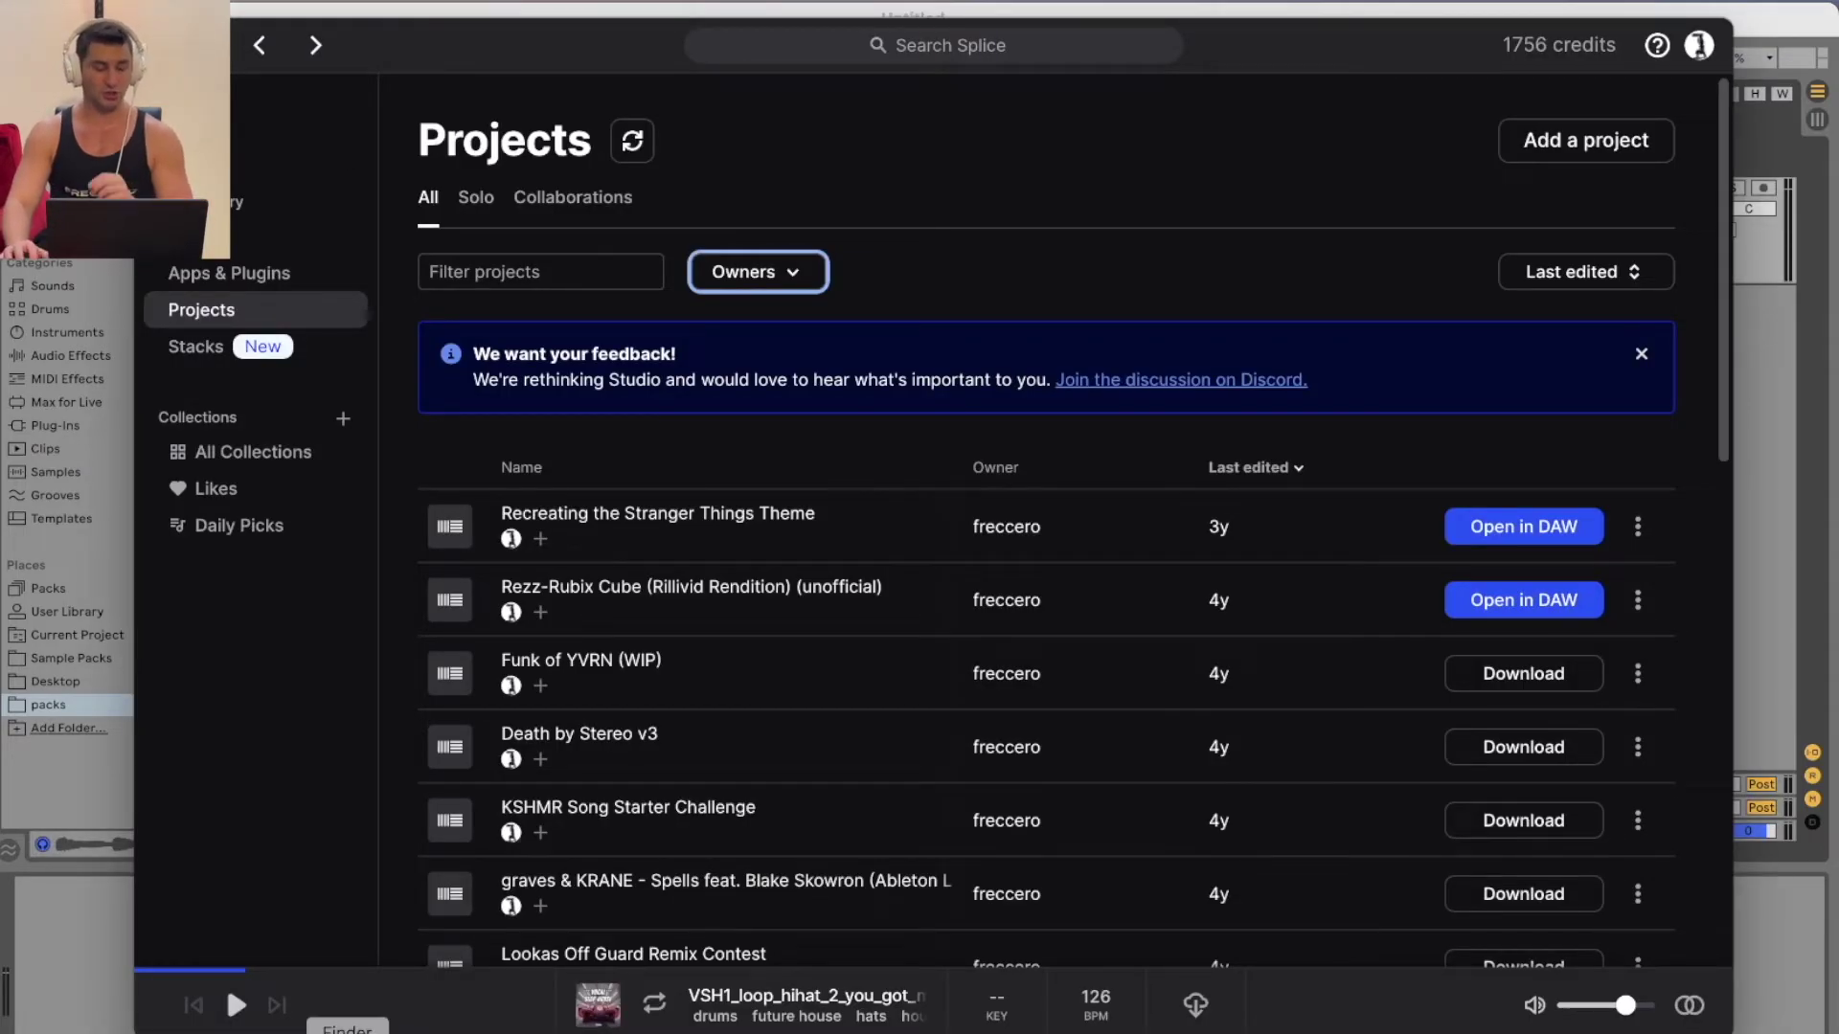
# - Switch to the Splice website and review the upgrade plans Sounds+, Creator and Creator+, then open the Sounds Only plans
pyautogui.press('super+Tab')
pyautogui.scroll(4, 1414, 529)
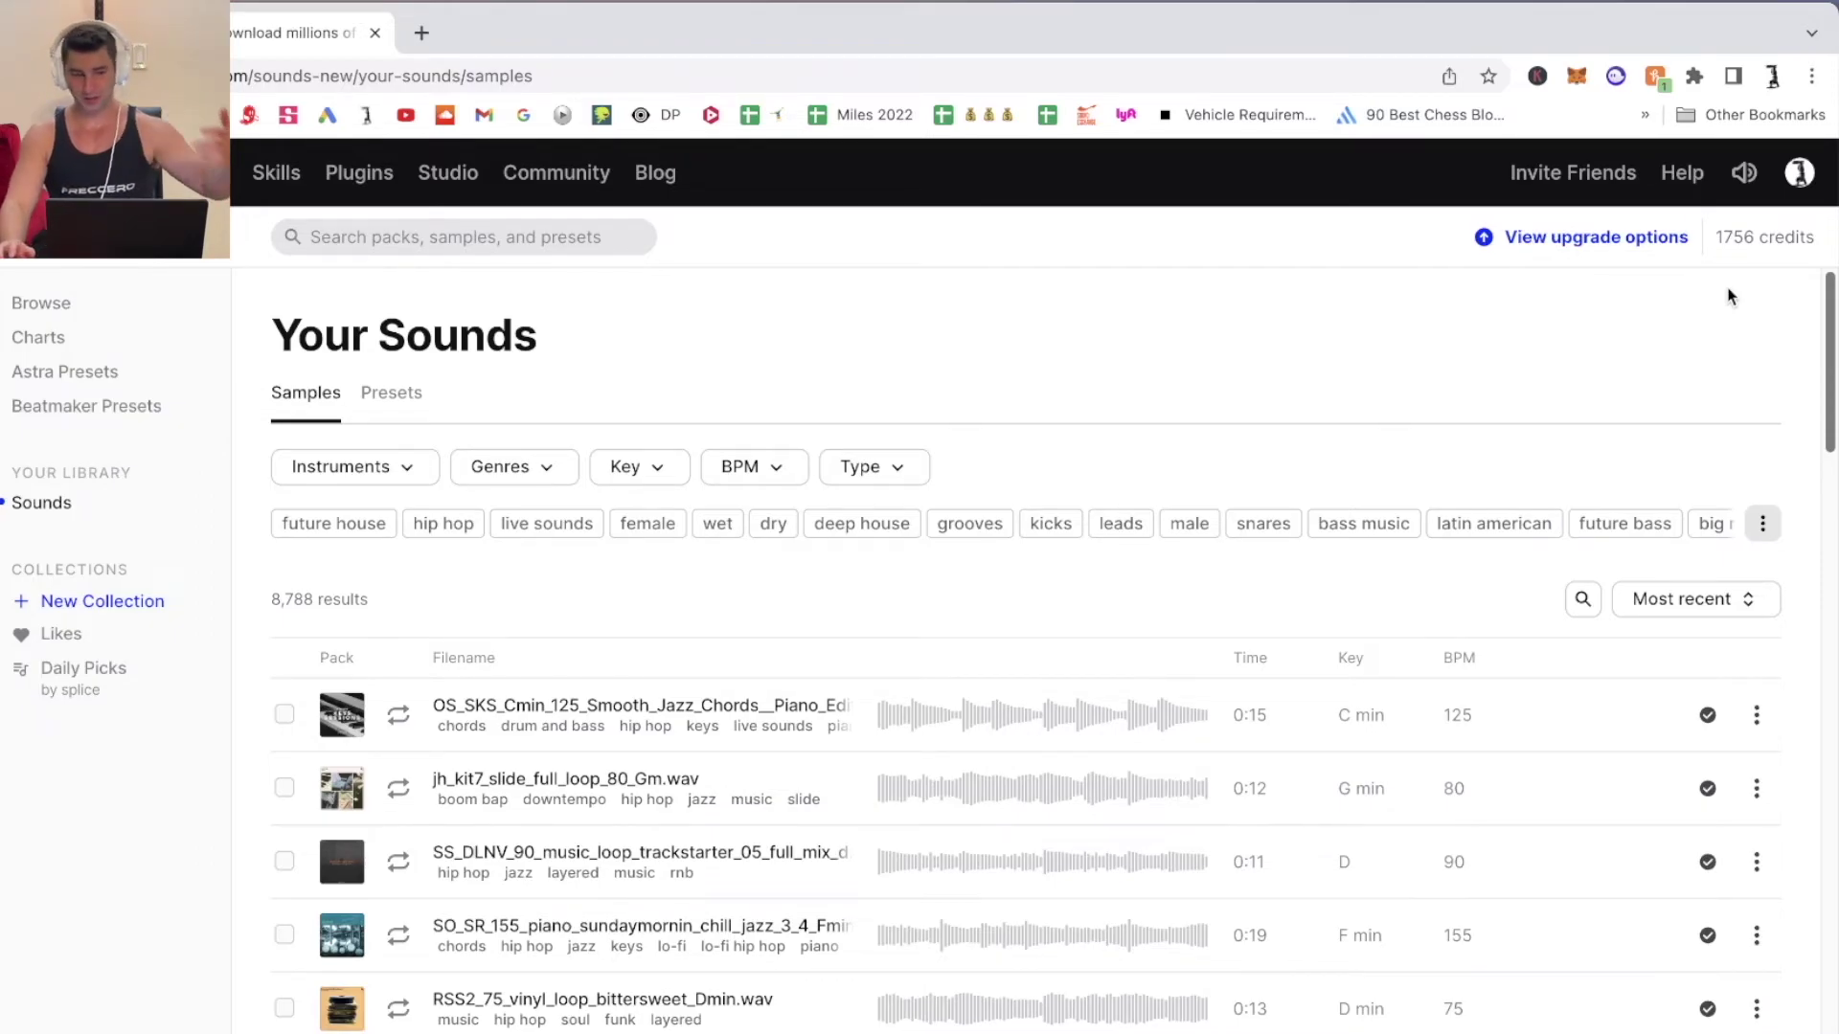
pyautogui.click(1618, 238)
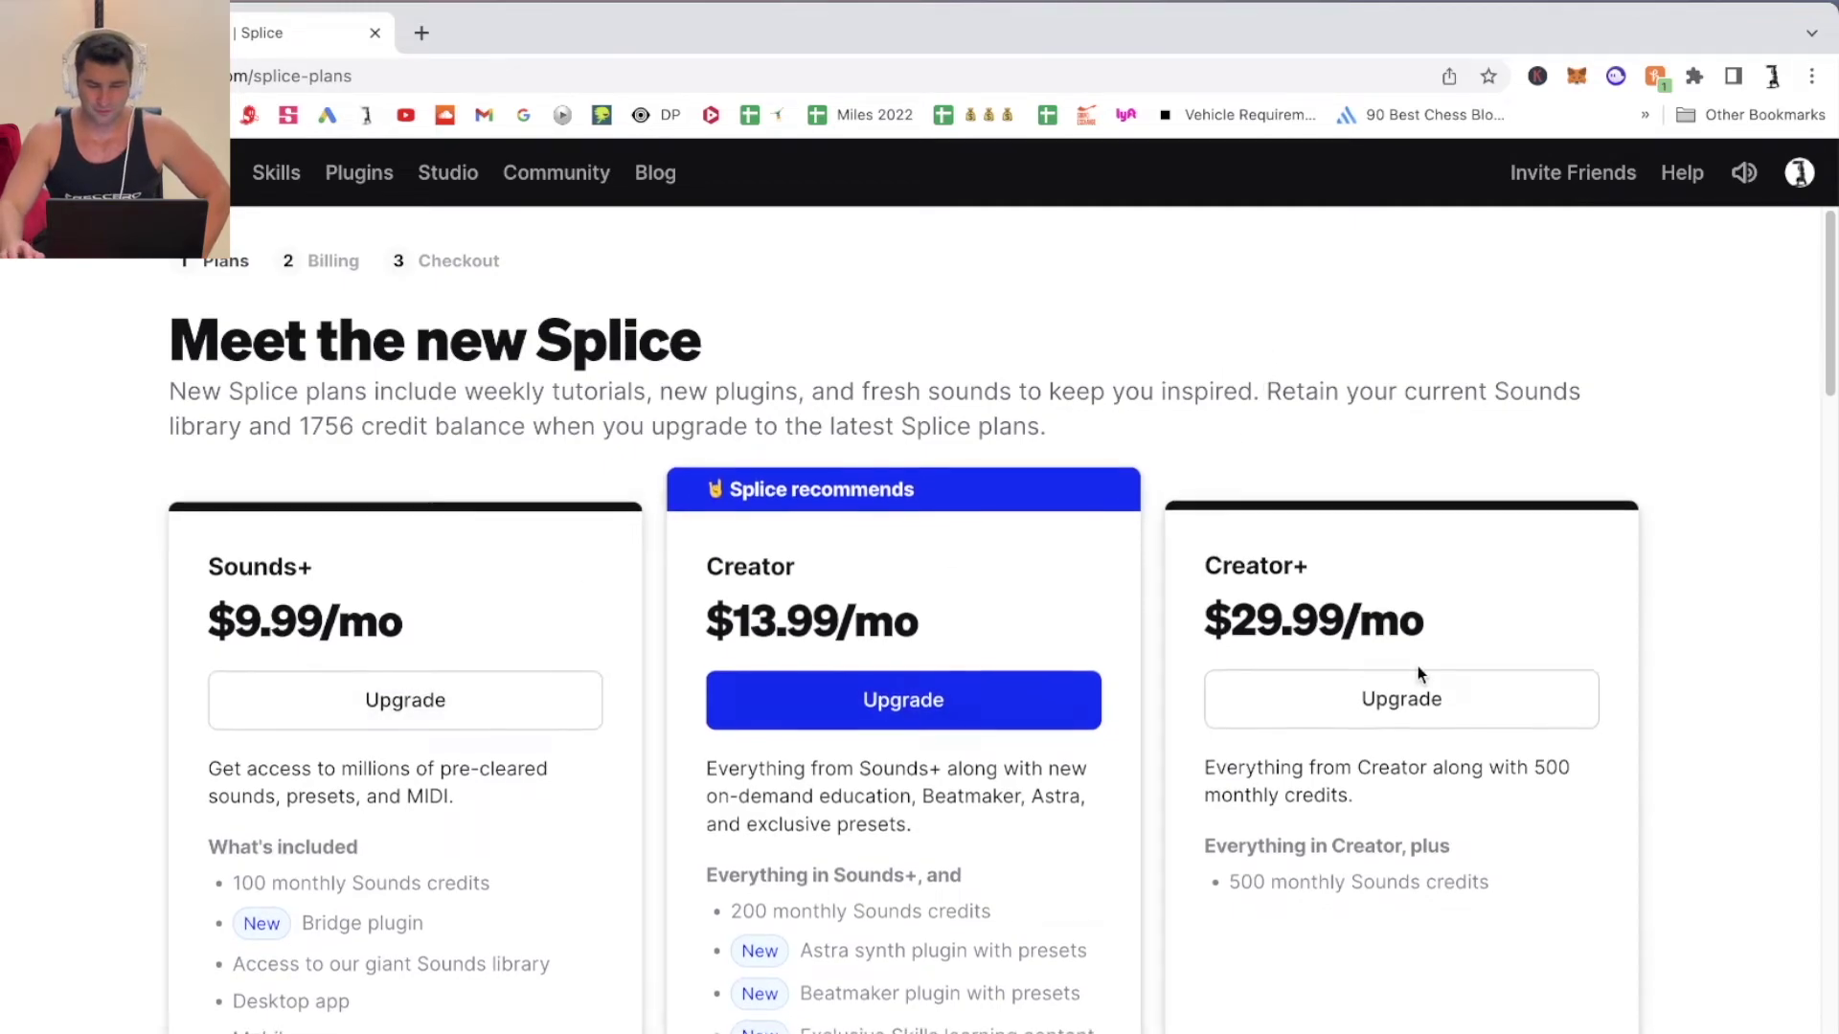
pyautogui.scroll(-5, 473, 818)
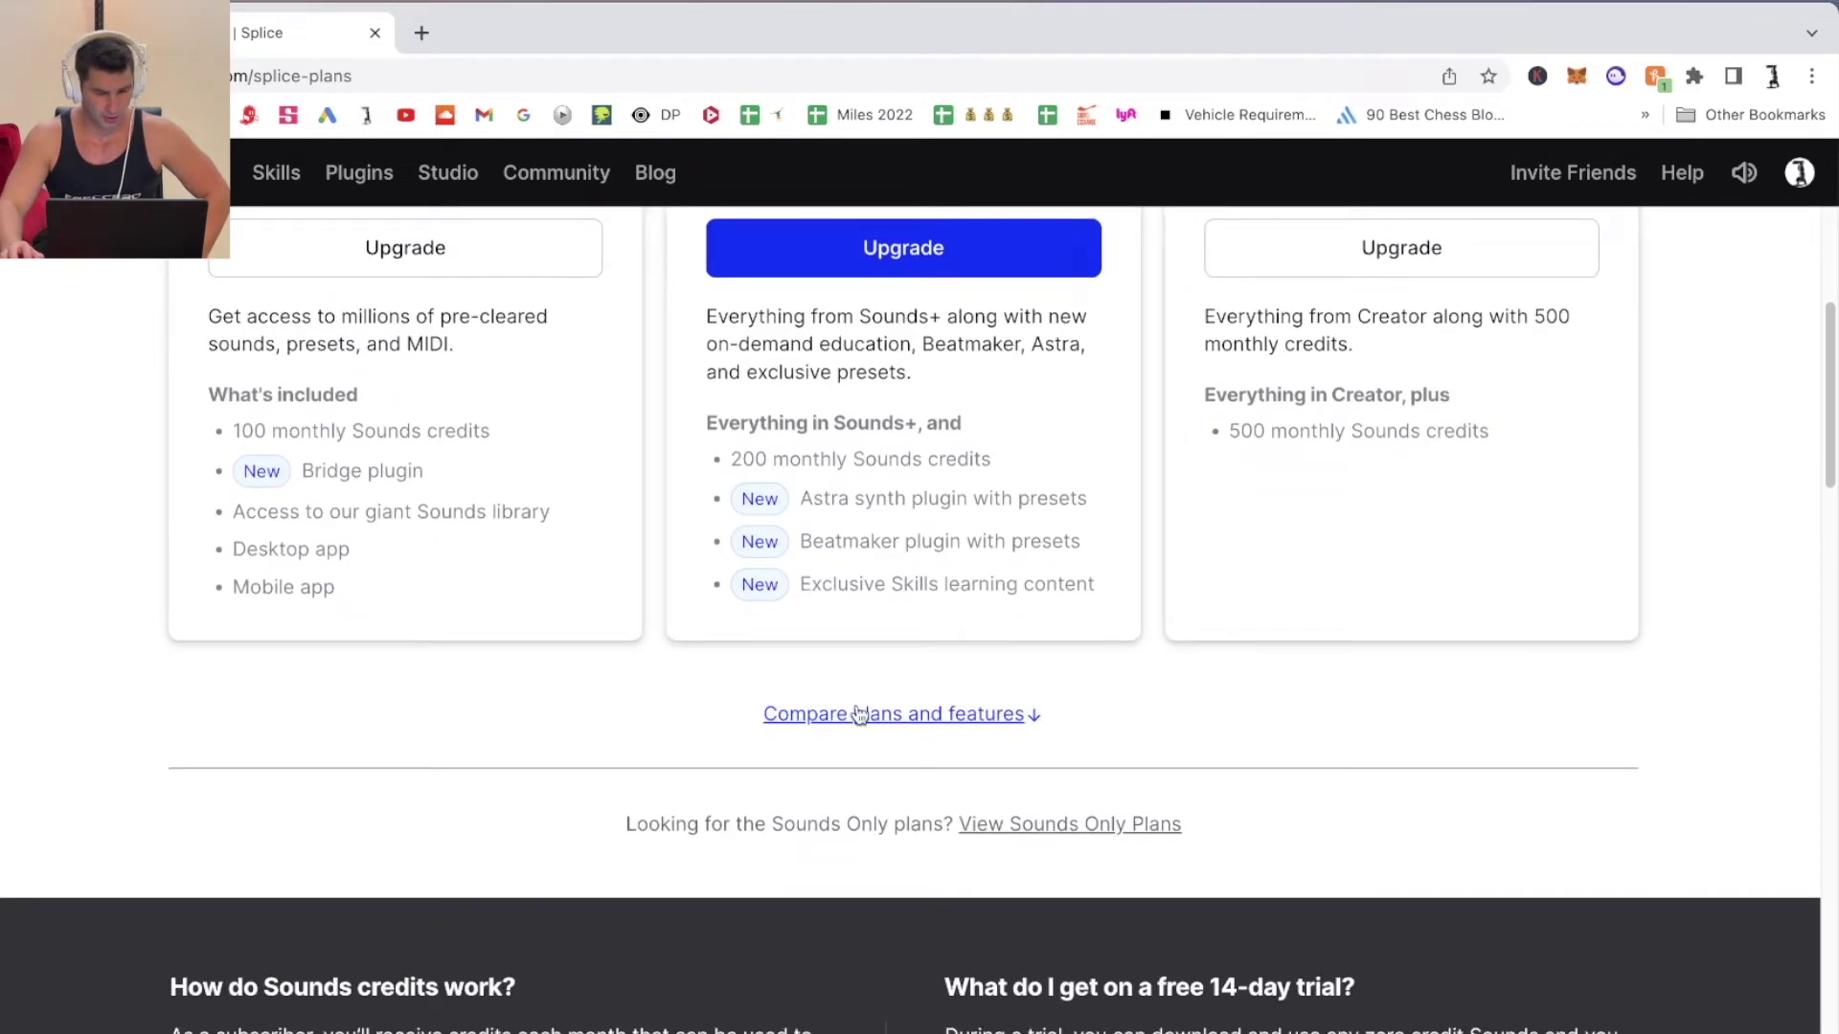
pyautogui.scroll(5, 863, 716)
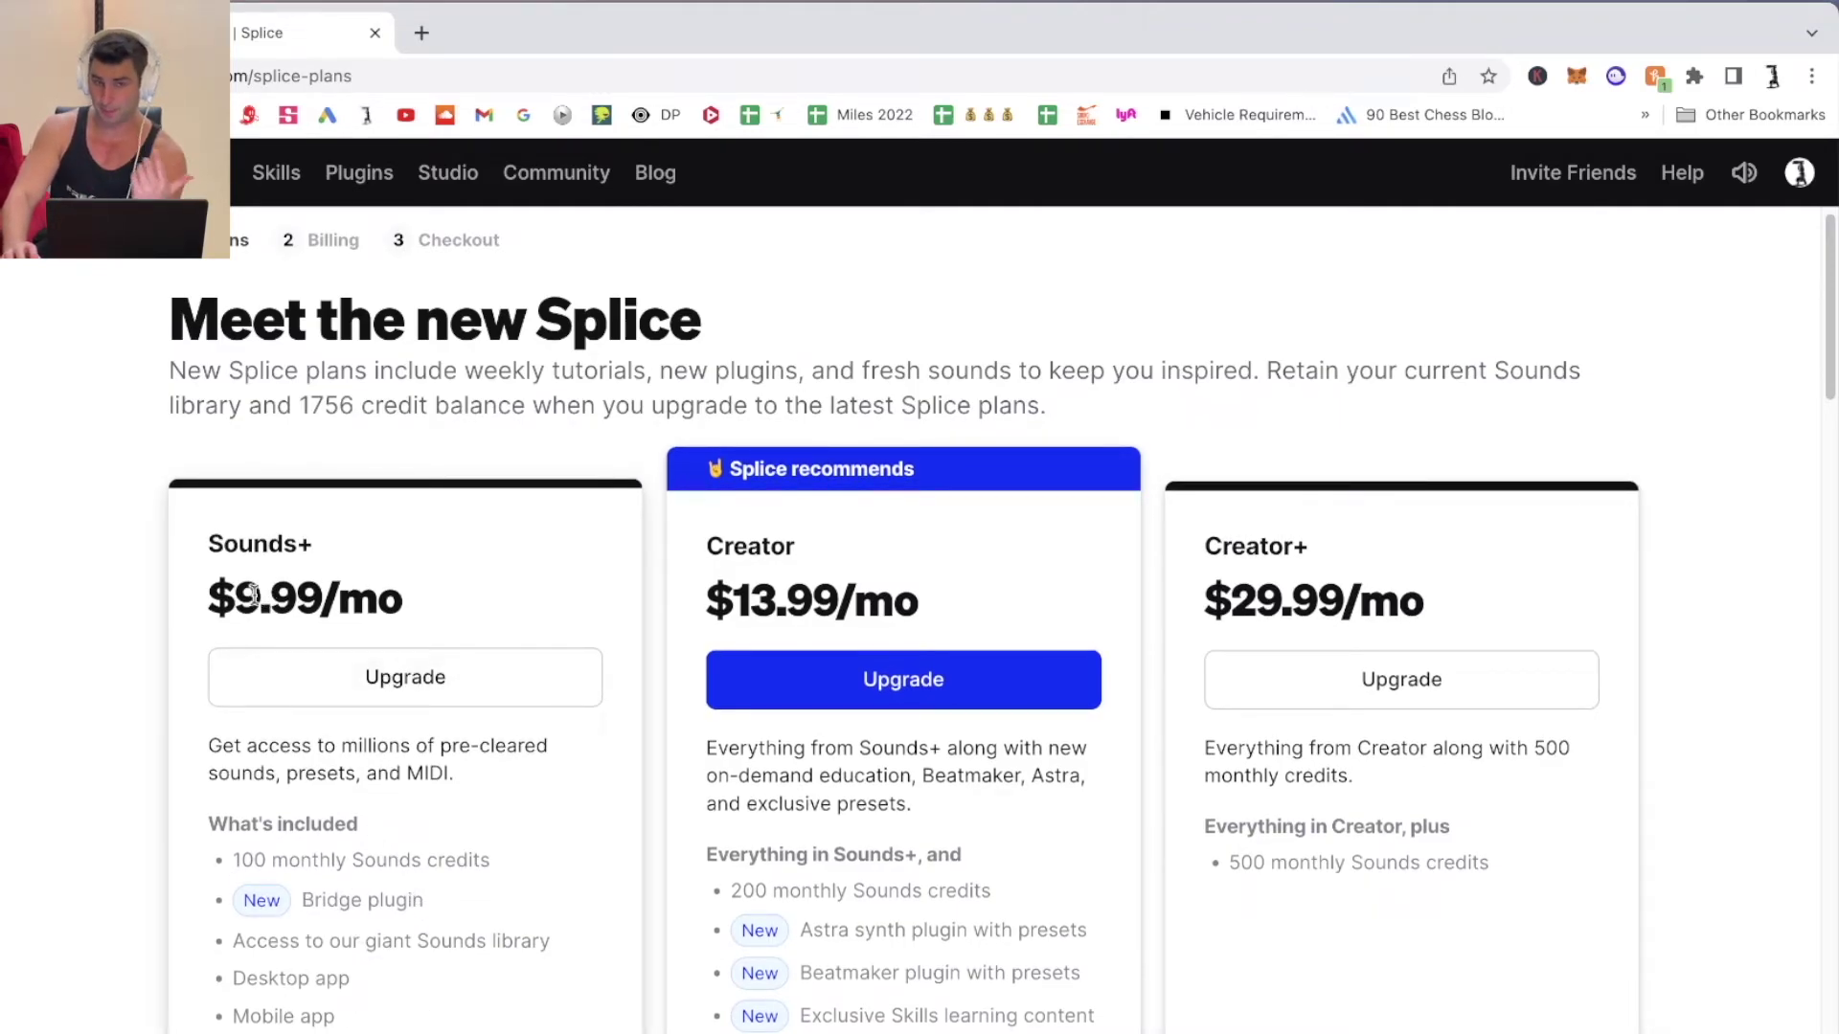
pyautogui.scroll(-5, 164, 587)
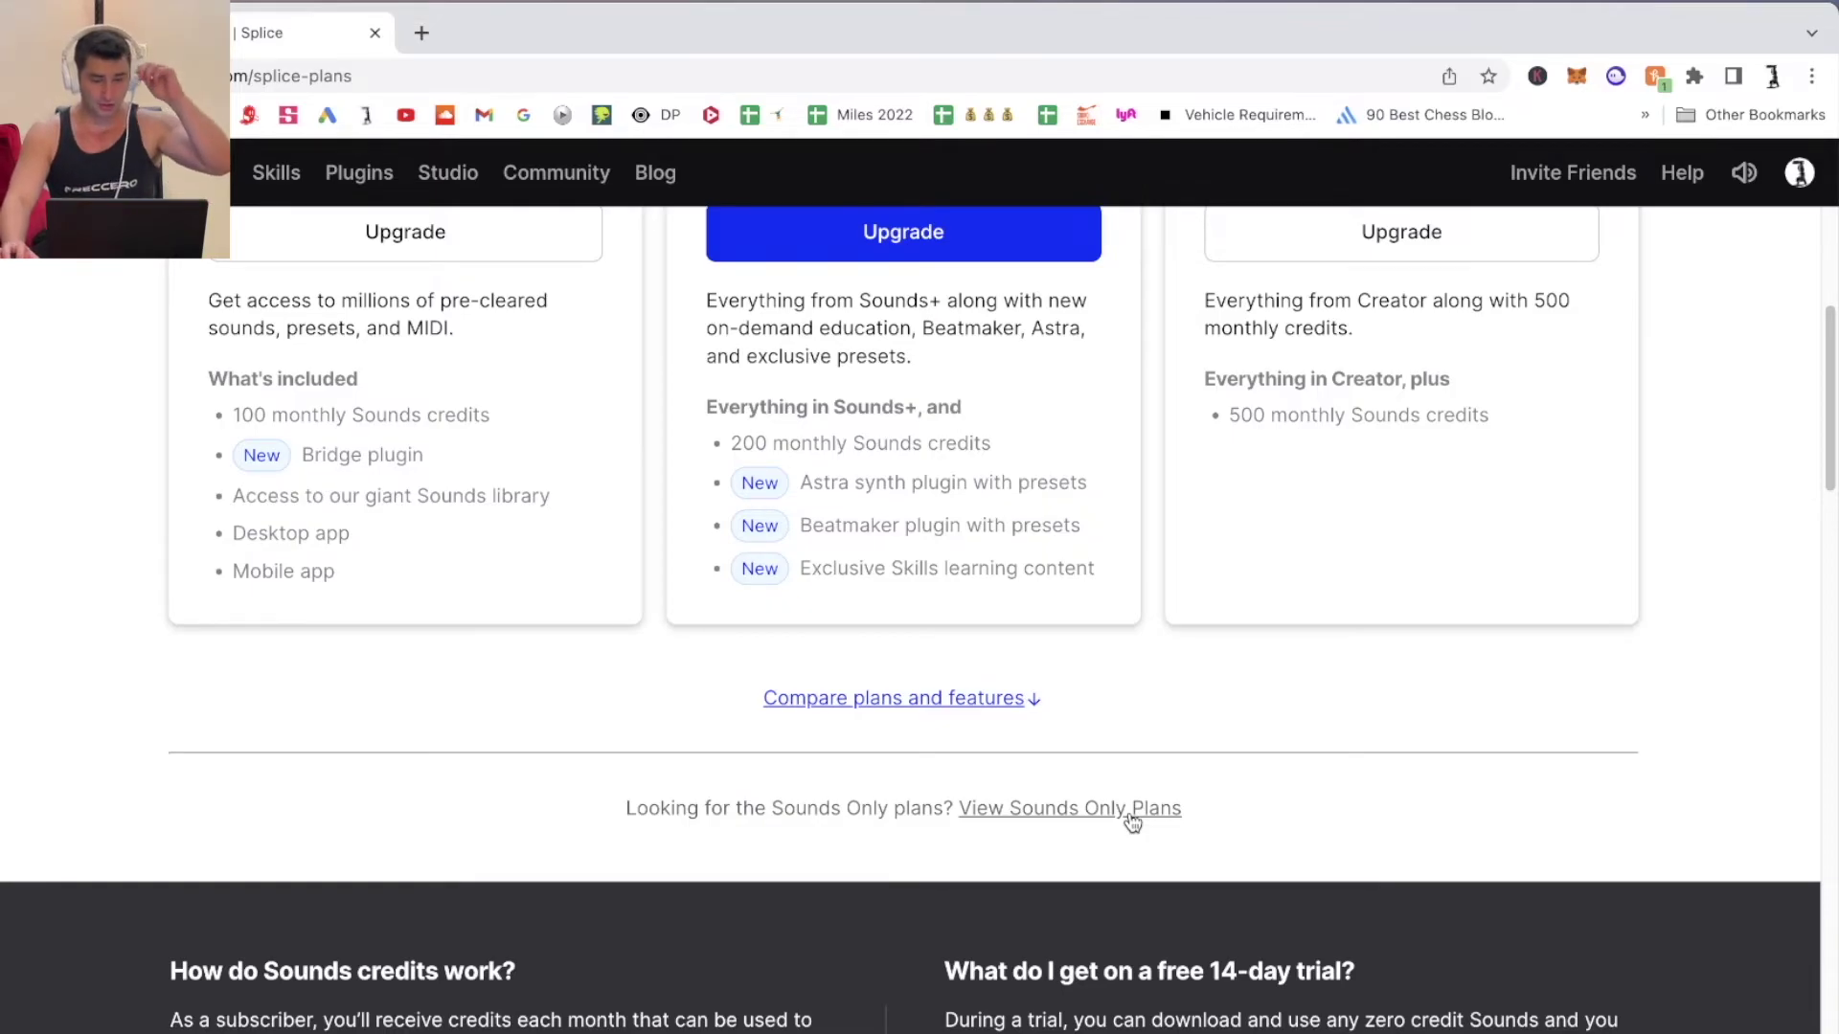
pyautogui.scroll(1, 1102, 776)
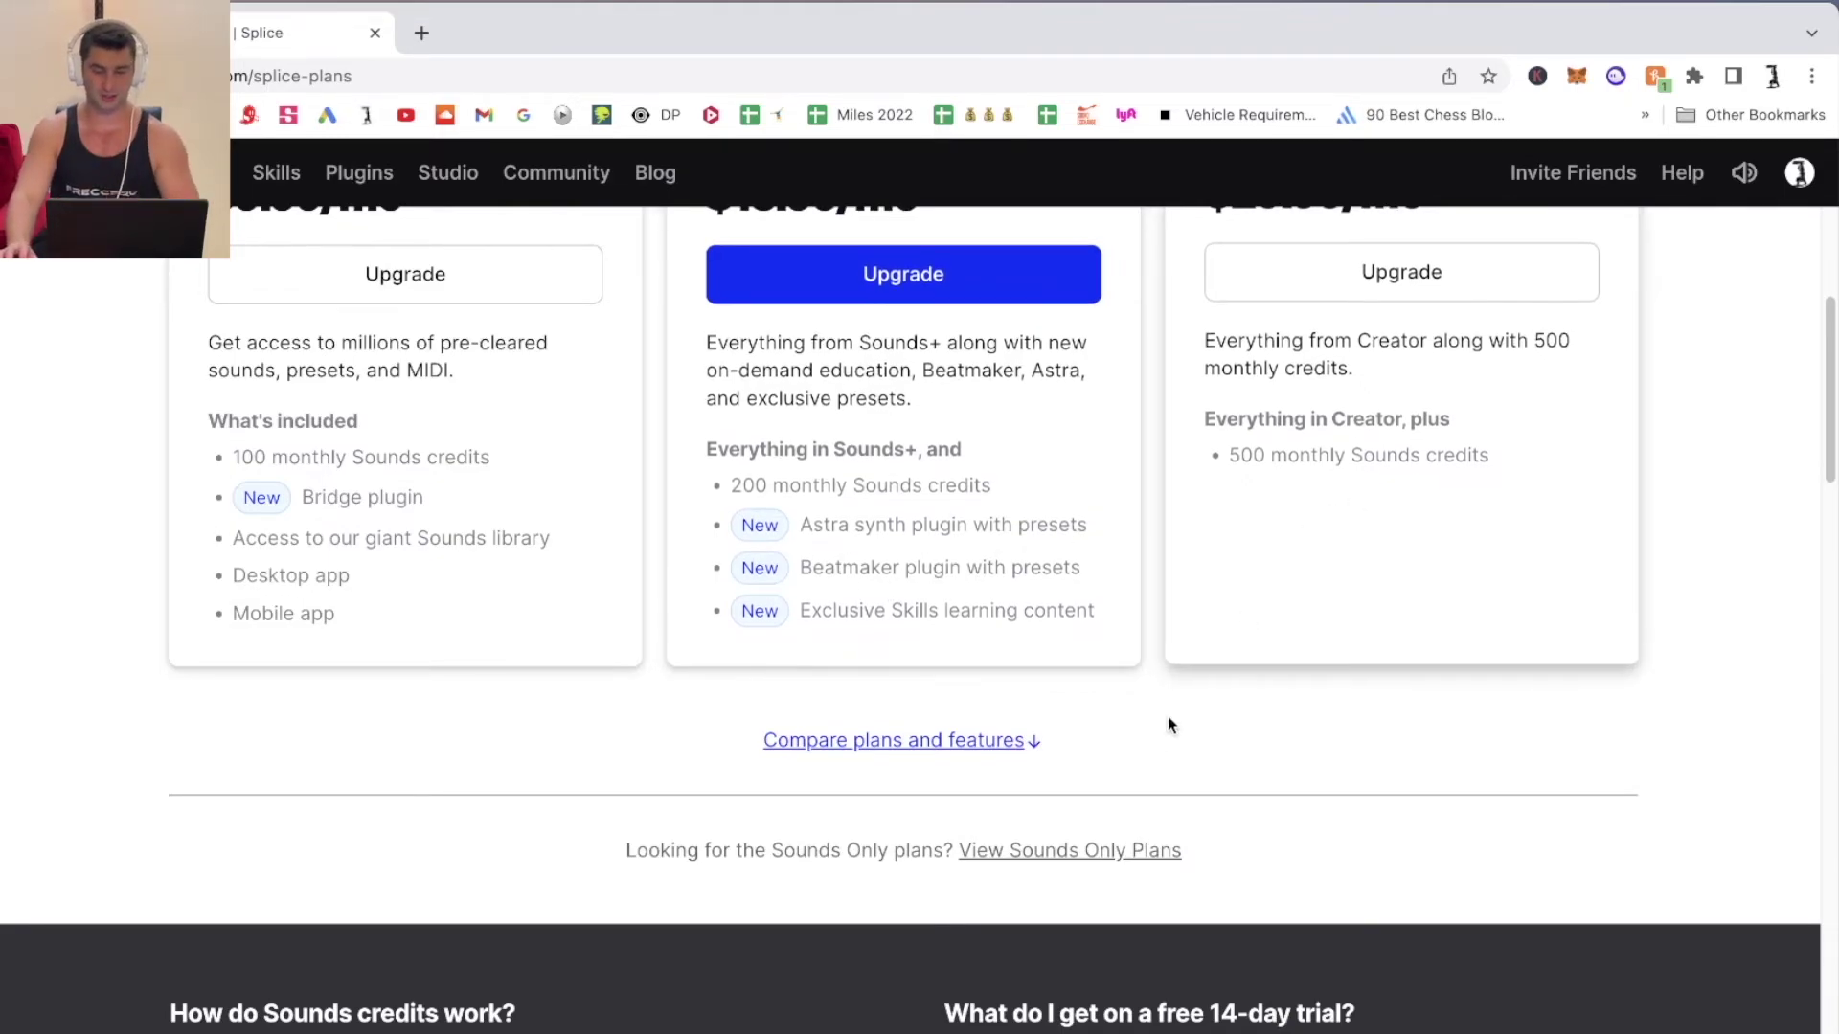
pyautogui.click(1048, 853)
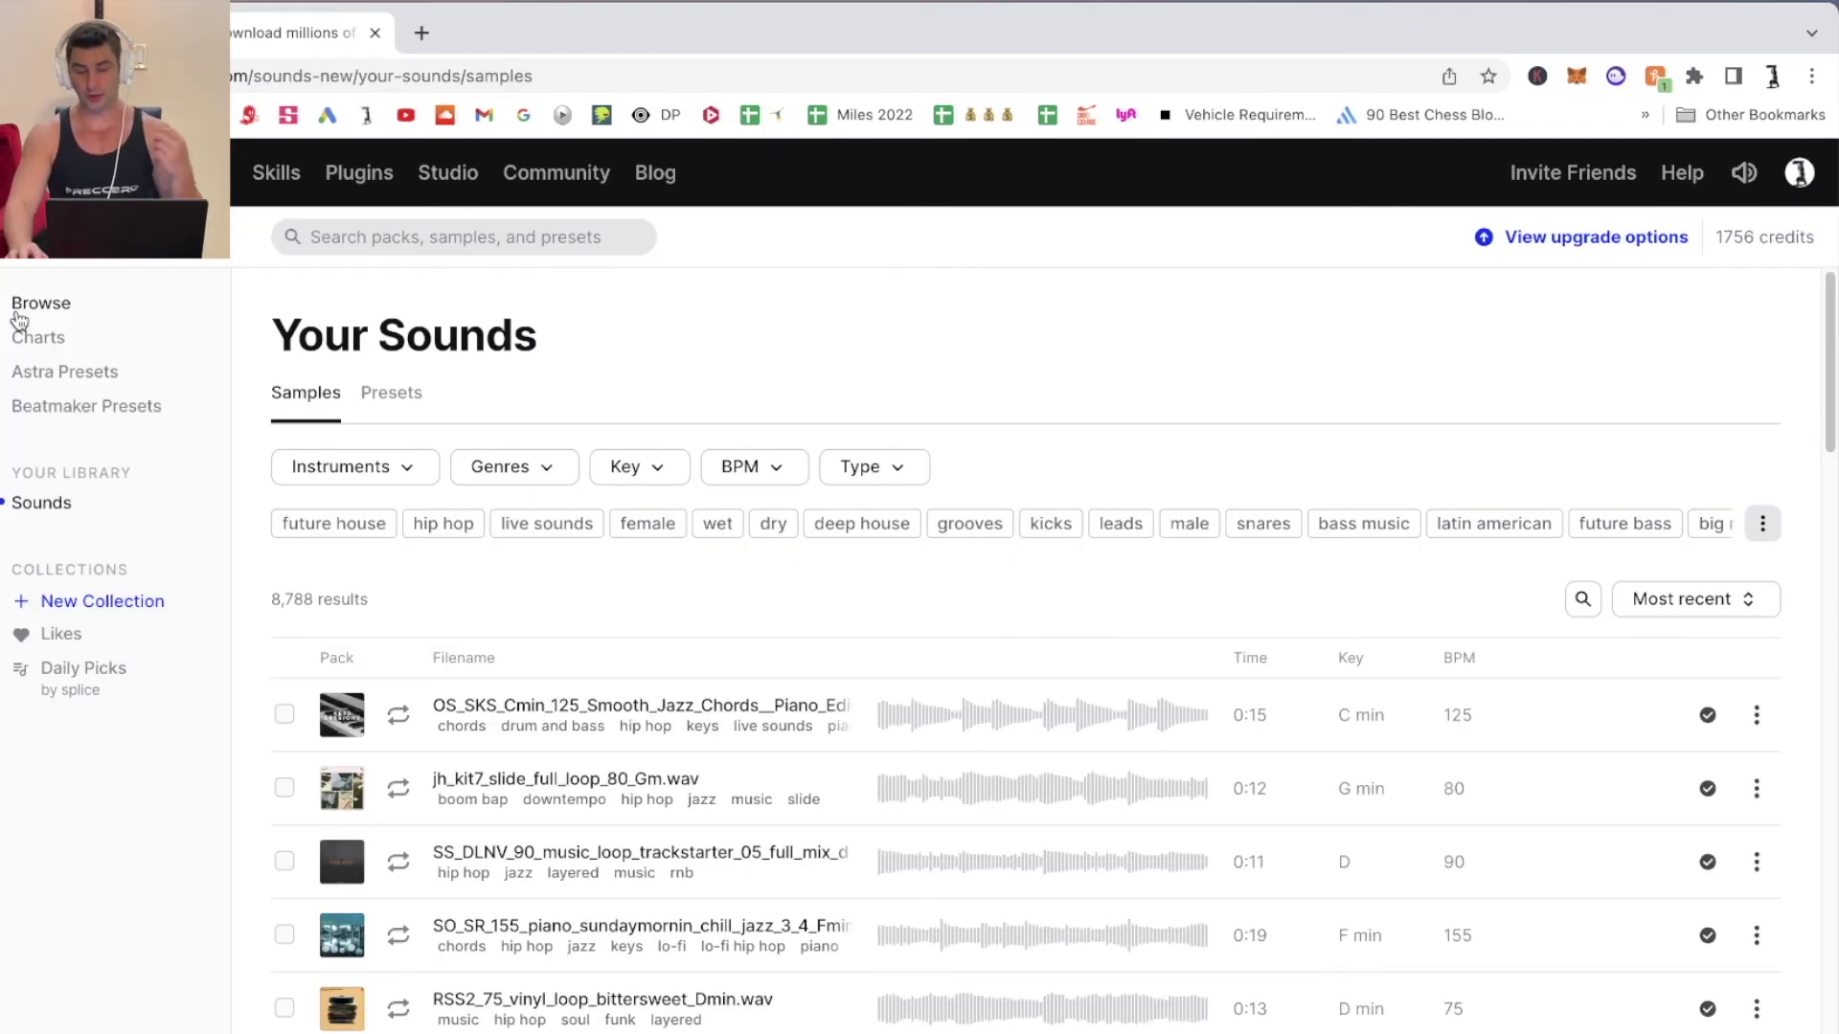
# - Browse the Splice sounds, open the recommended Jazz Boom Bap feat. Alita Moses pack and show its full list of samples
pyautogui.click(92, 312)
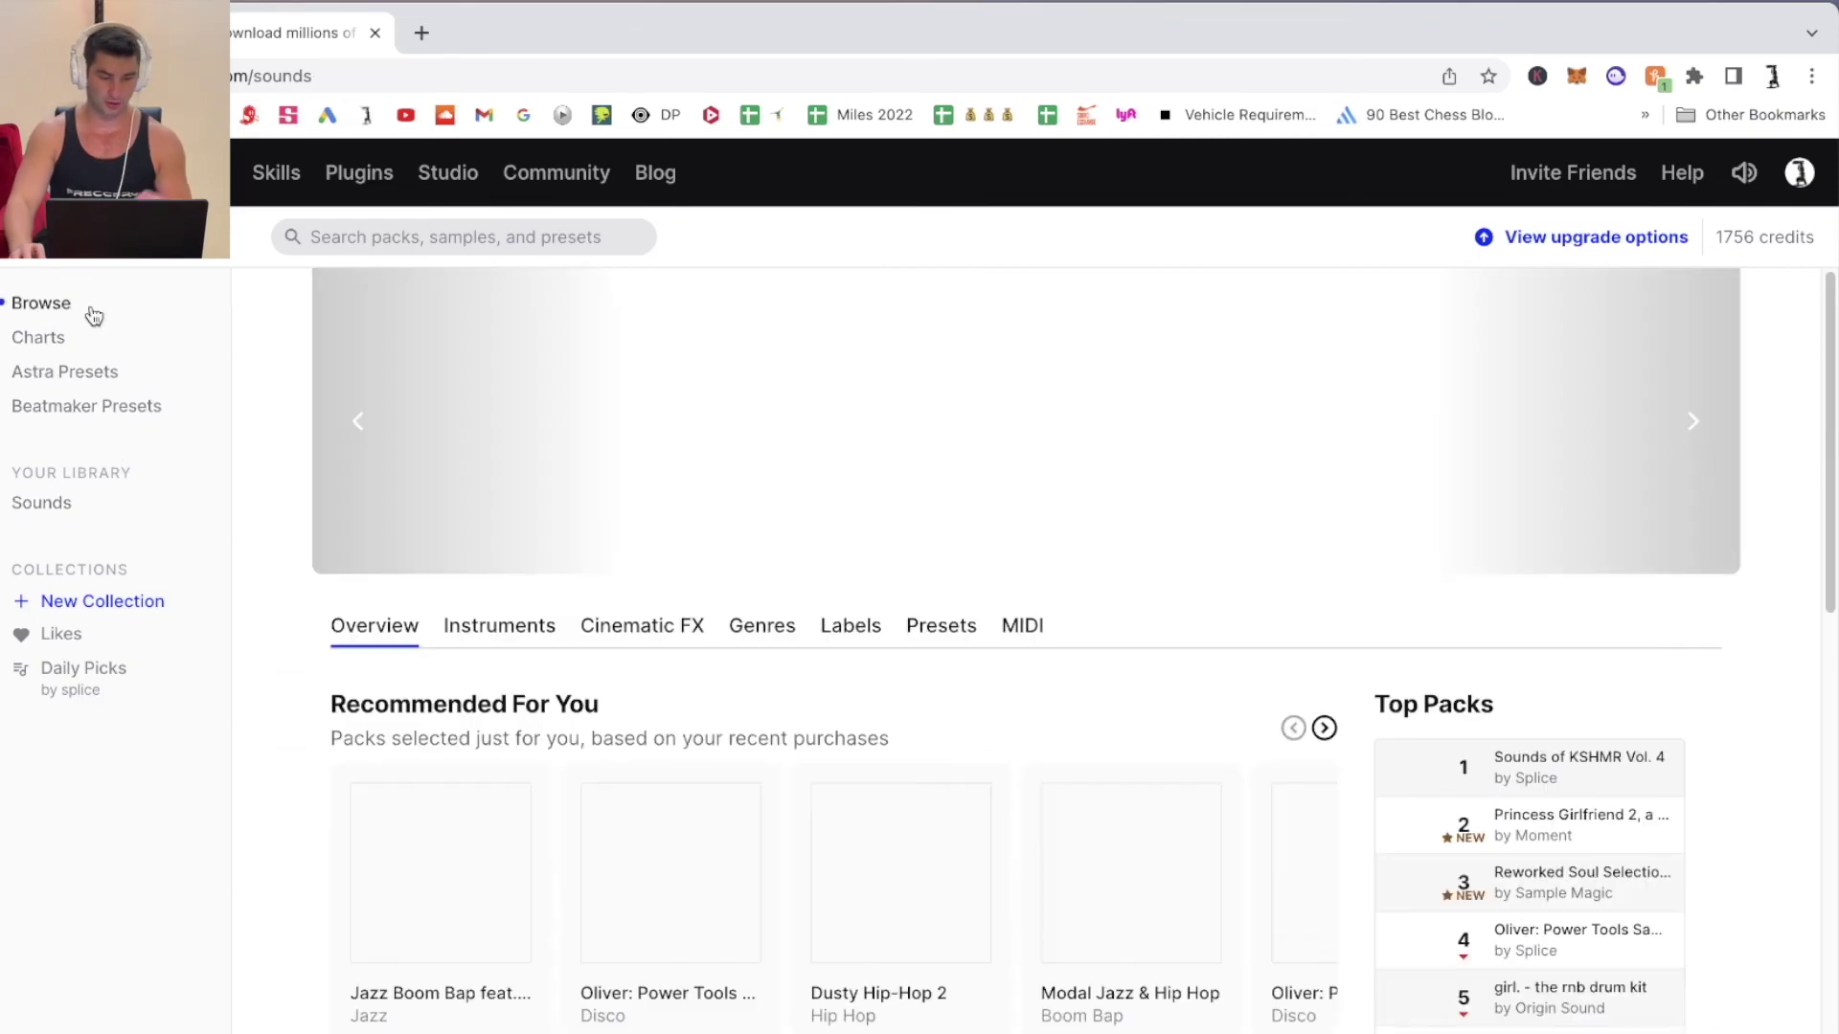
pyautogui.click(479, 989)
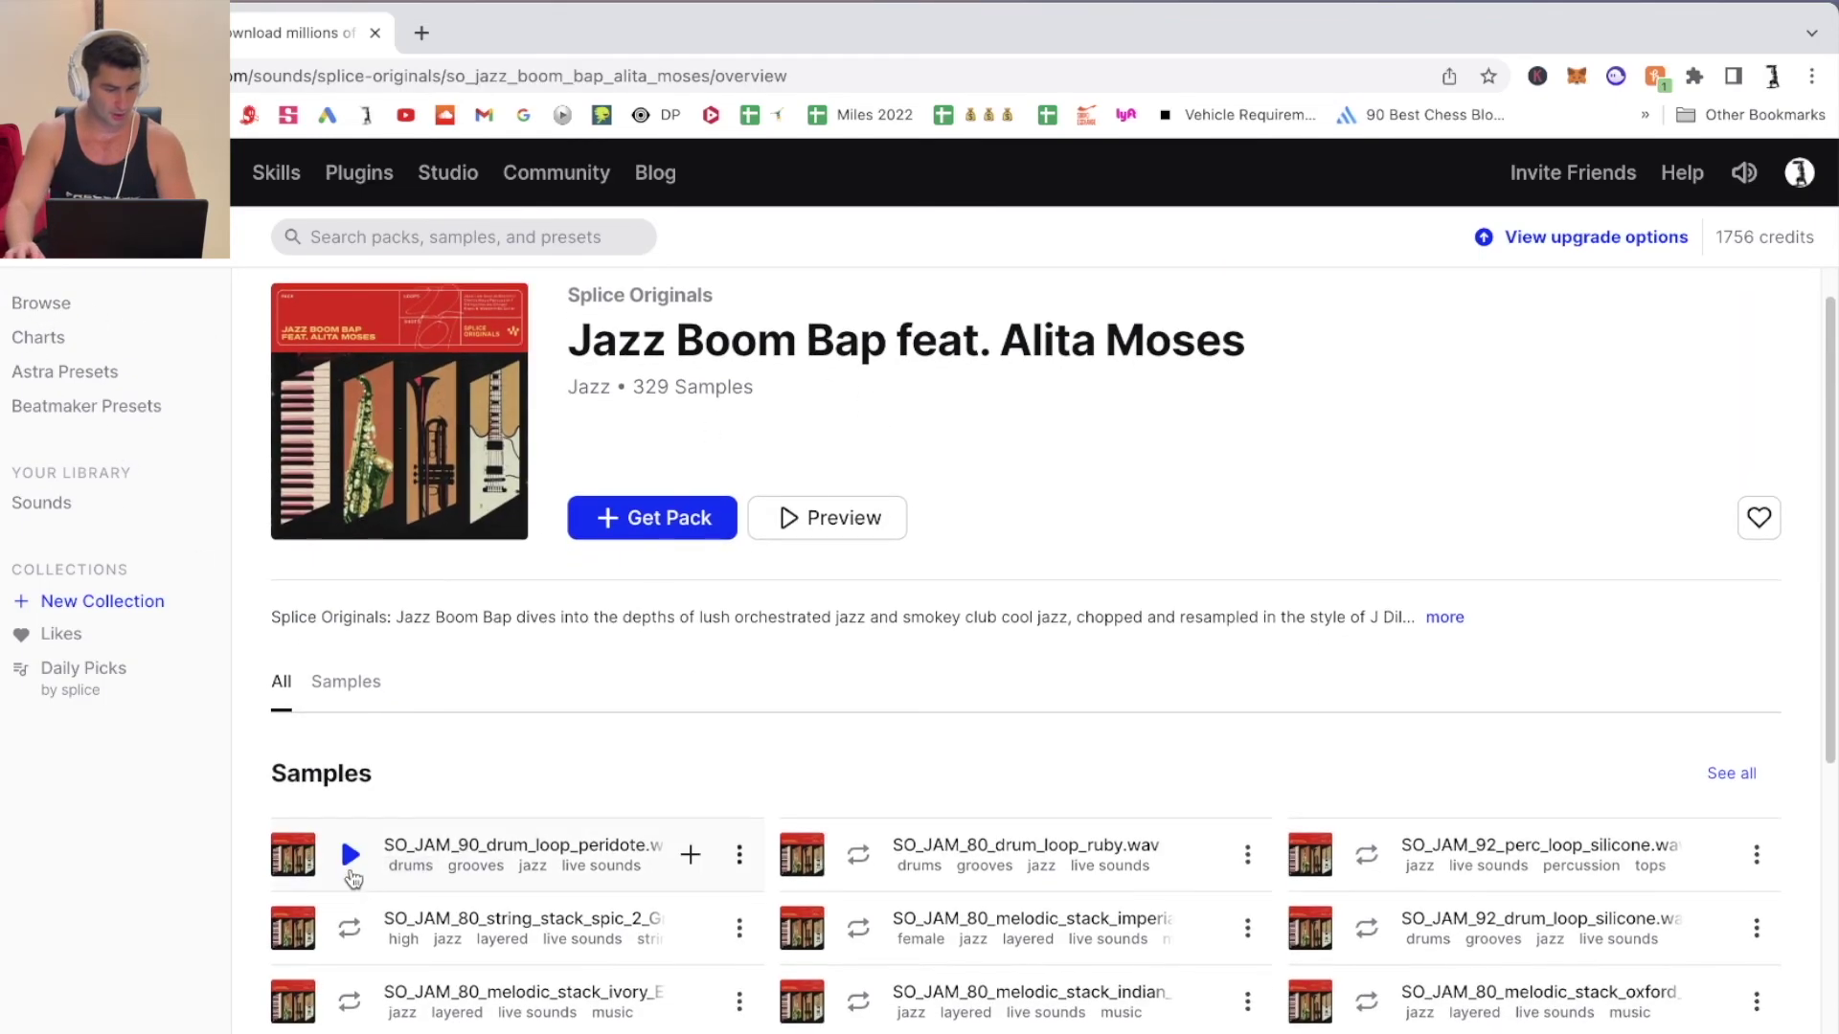
pyautogui.click(346, 681)
pyautogui.scroll(-2, 455, 883)
# - Preview the SO_JAM_90_rhodes_high_ekanite_Ebmaj.wav sample and add it to the library
pyautogui.click(399, 858)
pyautogui.click(398, 858)
pyautogui.click(1708, 860)
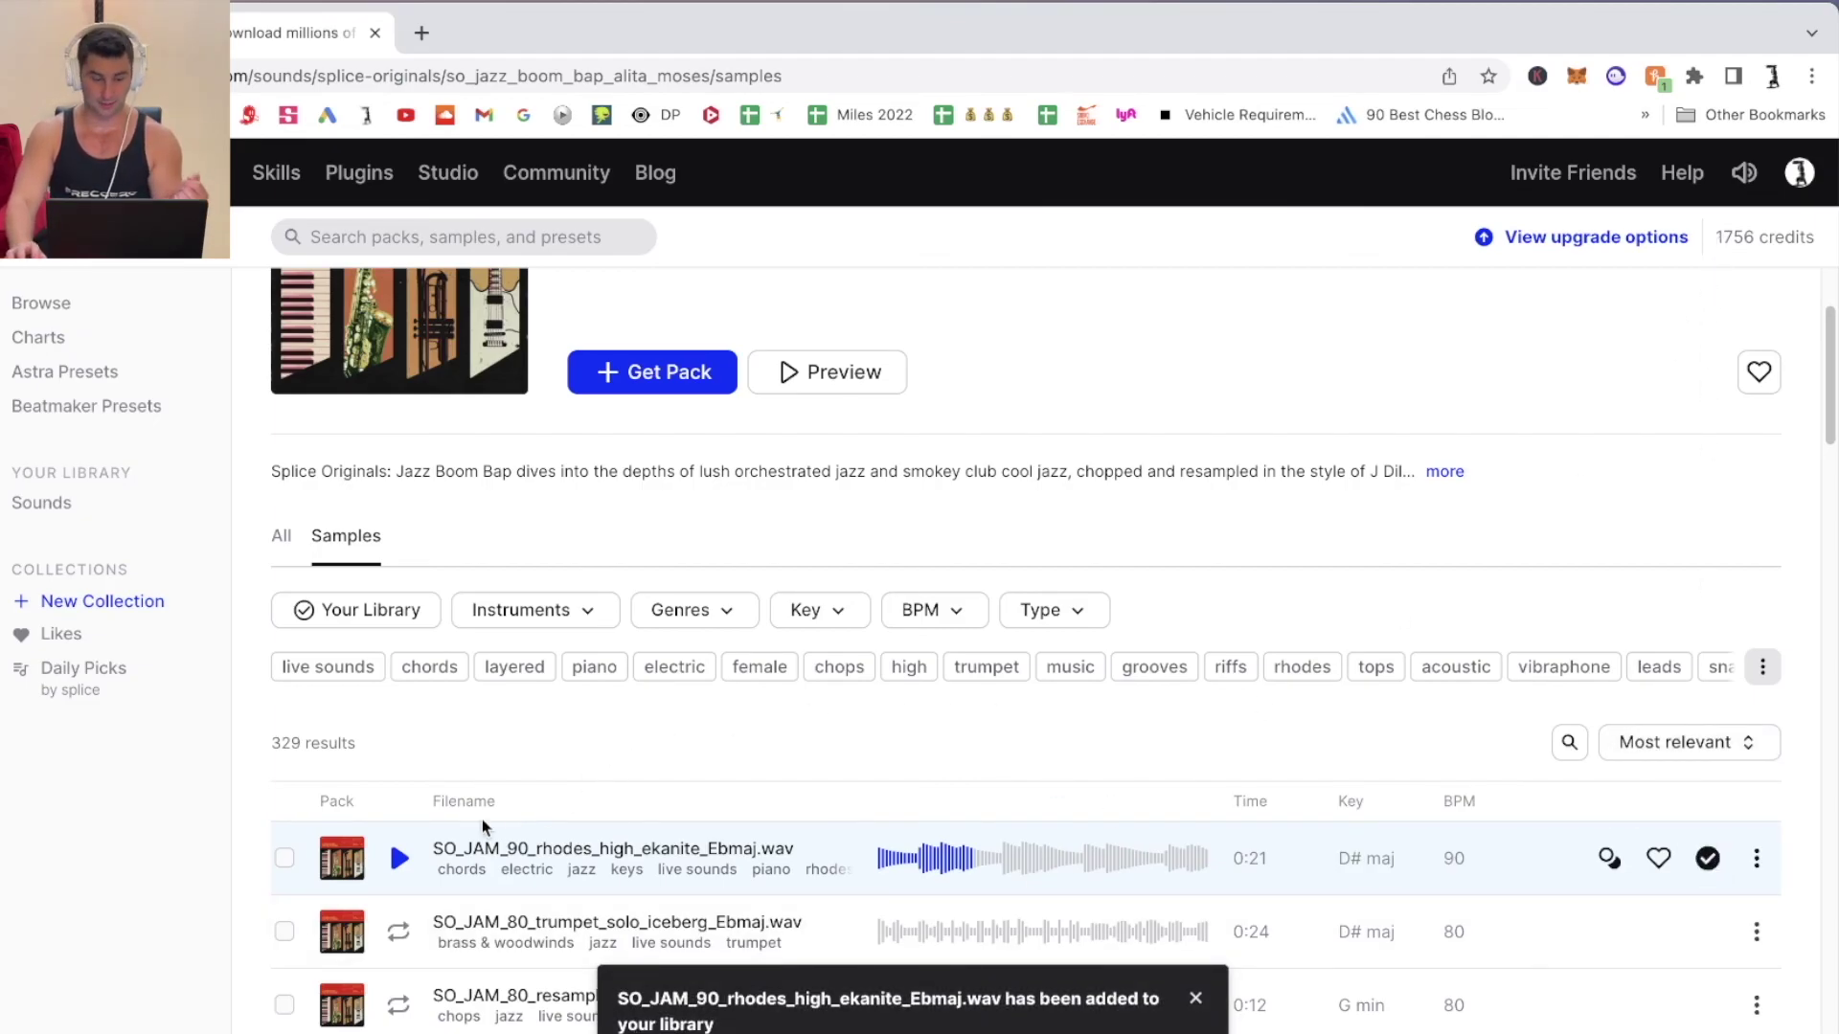
# - Switch to Ableton Live and expand the Jazz Boom Bap feat. Alita Moses pack down to its Rhodes loops folder
pyautogui.press('super+Tab')
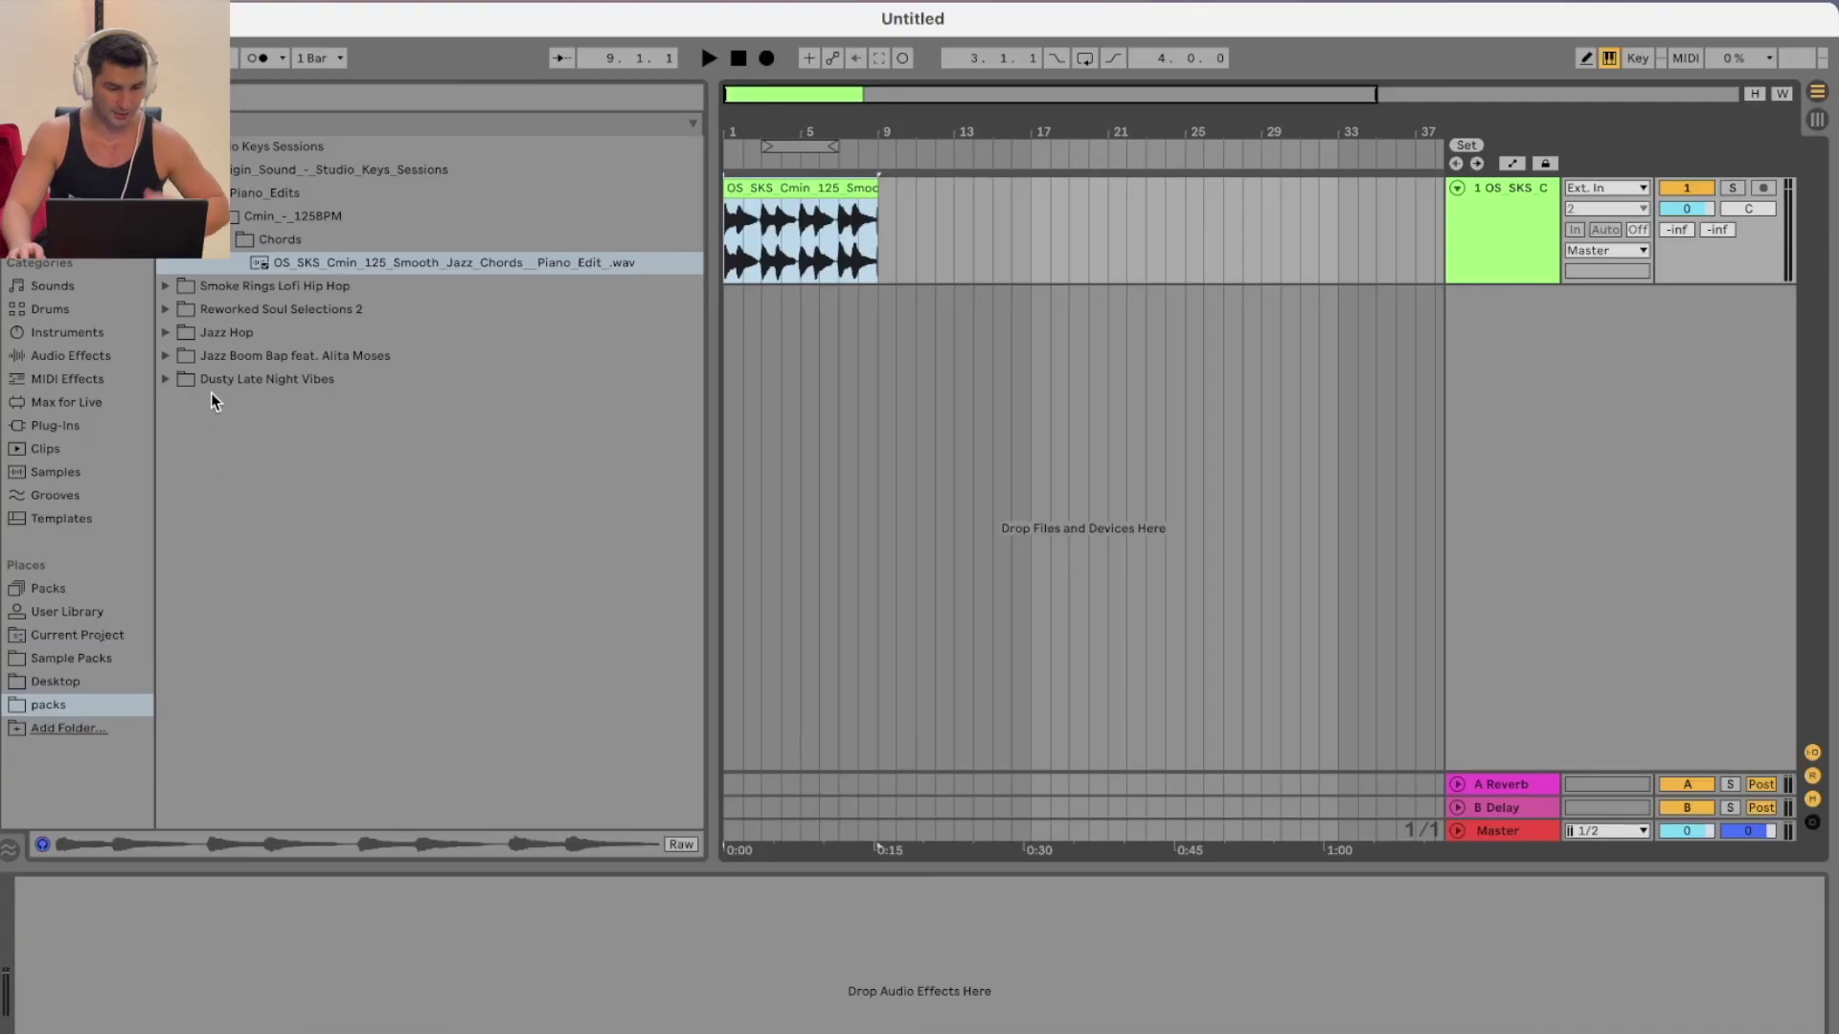
pyautogui.click(165, 355)
pyautogui.click(180, 264)
pyautogui.click(196, 287)
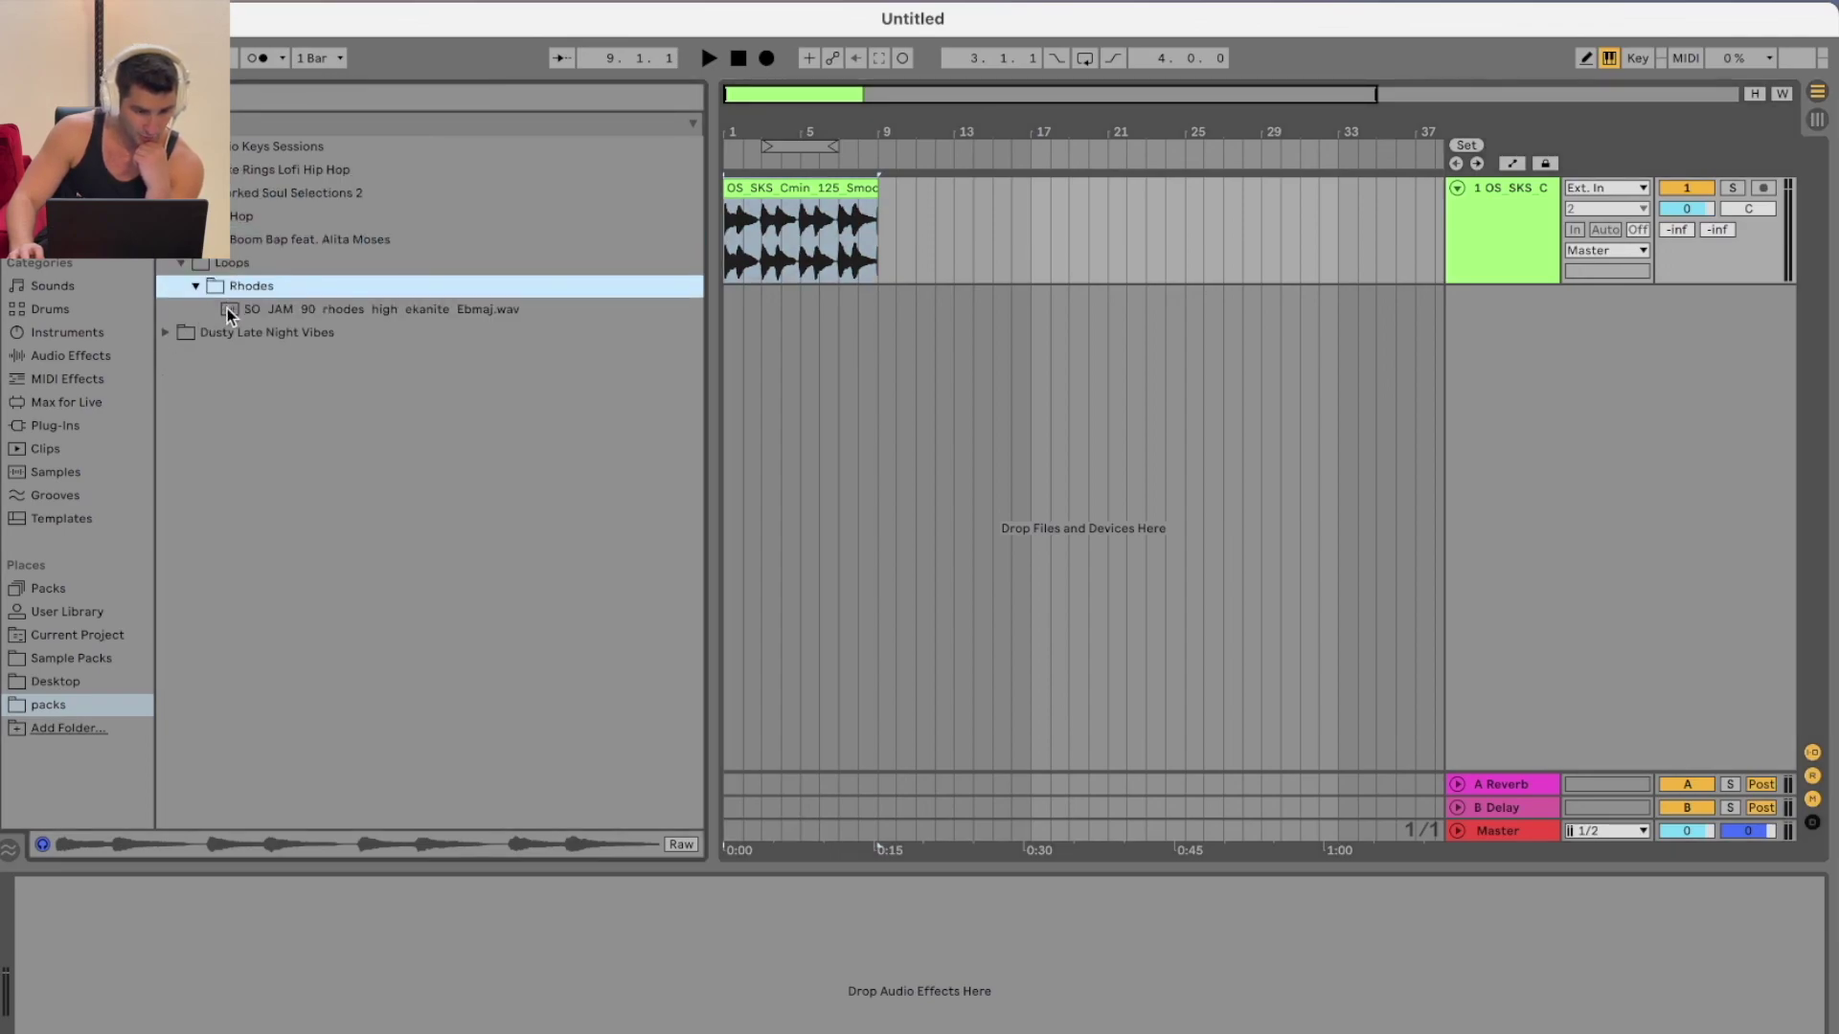